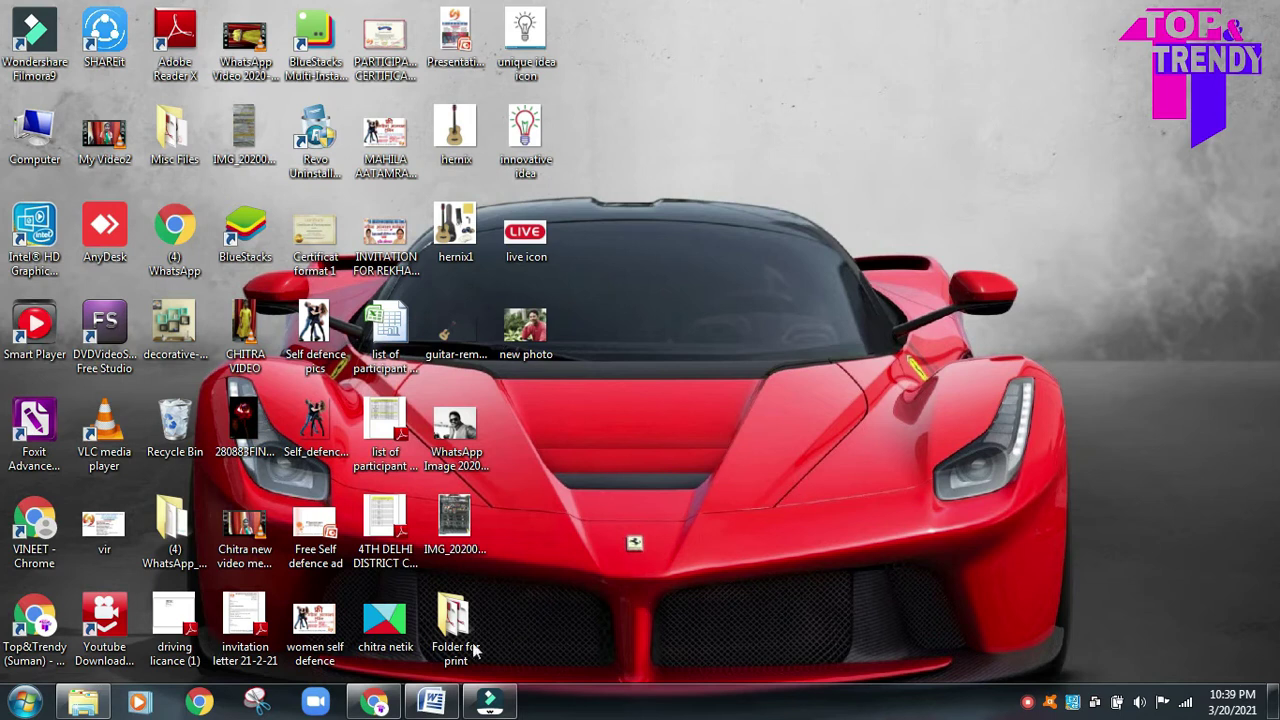
Switch to the Description document in Word and review the video title under the Title/Topic heading.
{"action": "left_click", "coordinate": [431, 703]}
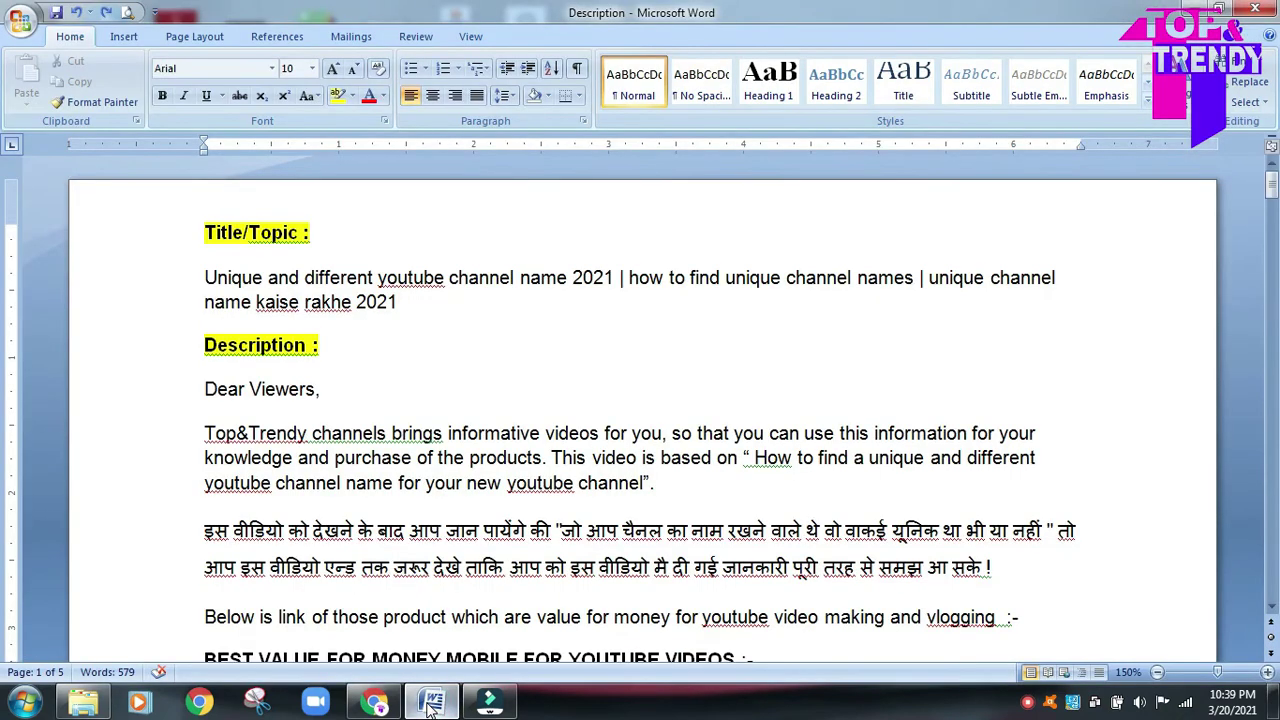
{"action": "left_click_drag", "start_coordinate": [1272, 190], "coordinate": [1272, 185]}
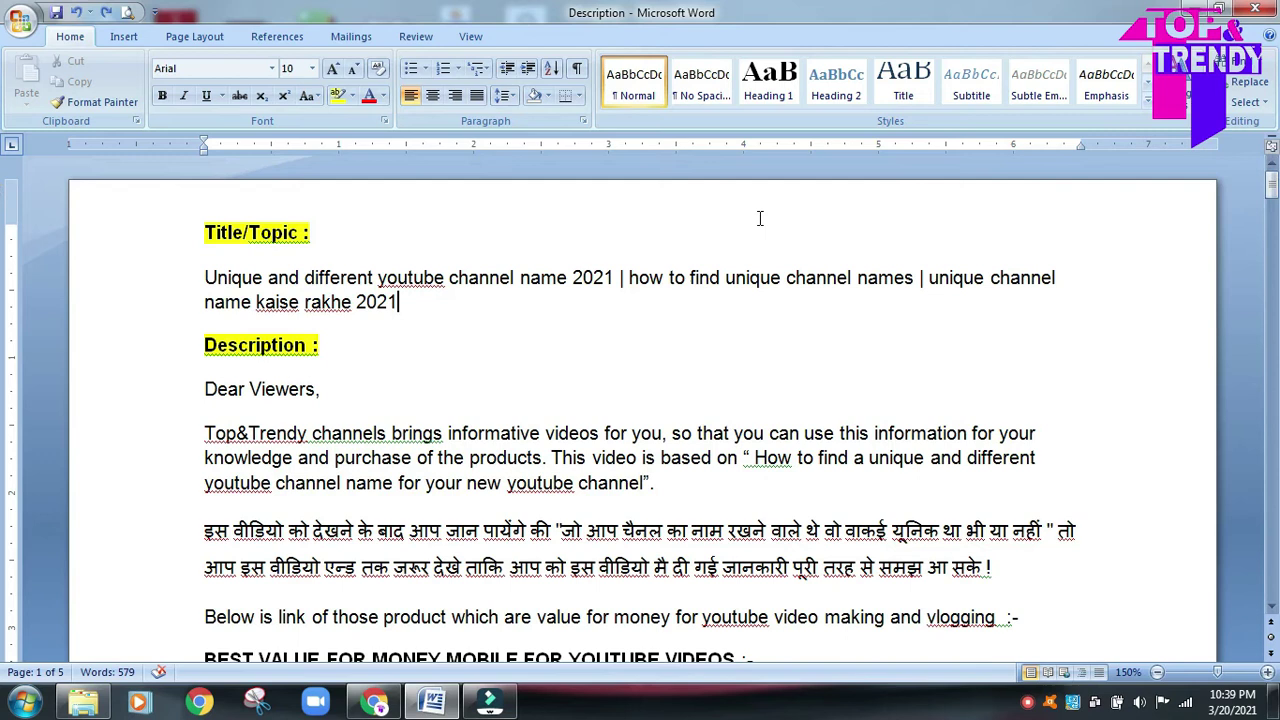
{"action": "left_click", "coordinate": [420, 309]}
{"action": "left_click_drag", "start_coordinate": [205, 233], "coordinate": [343, 273]}
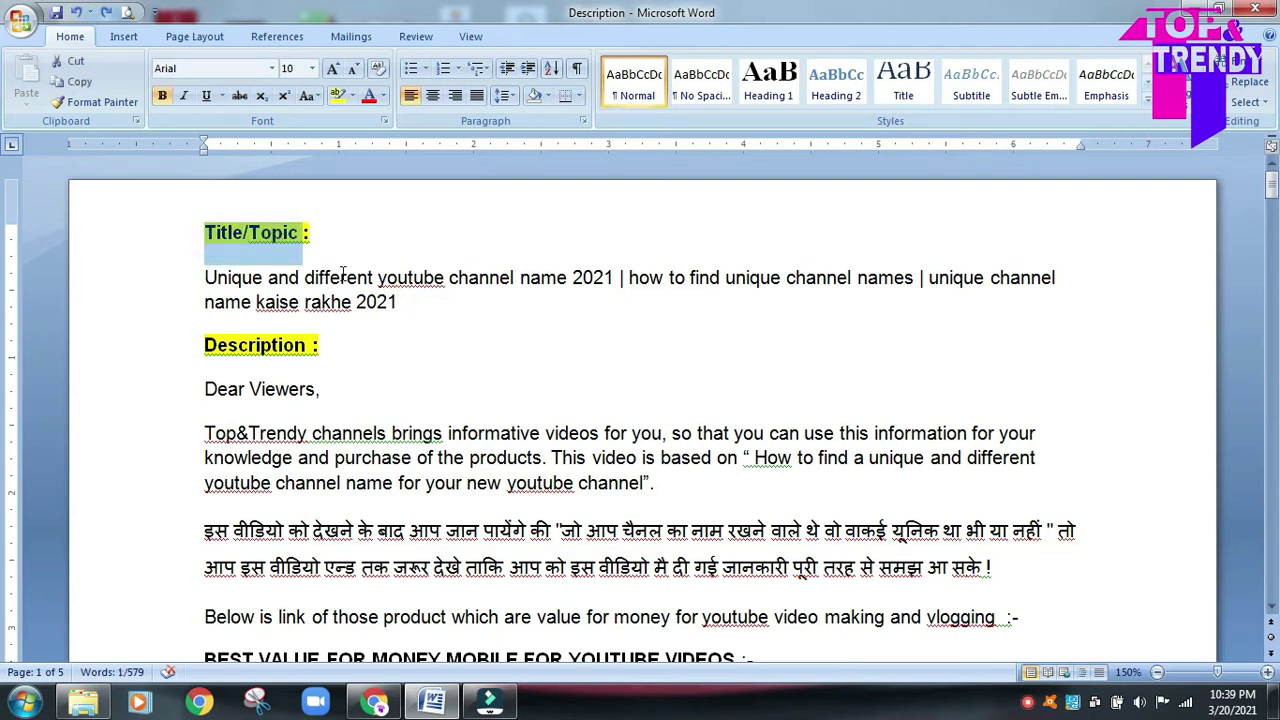
{"action": "left_click", "coordinate": [399, 302]}
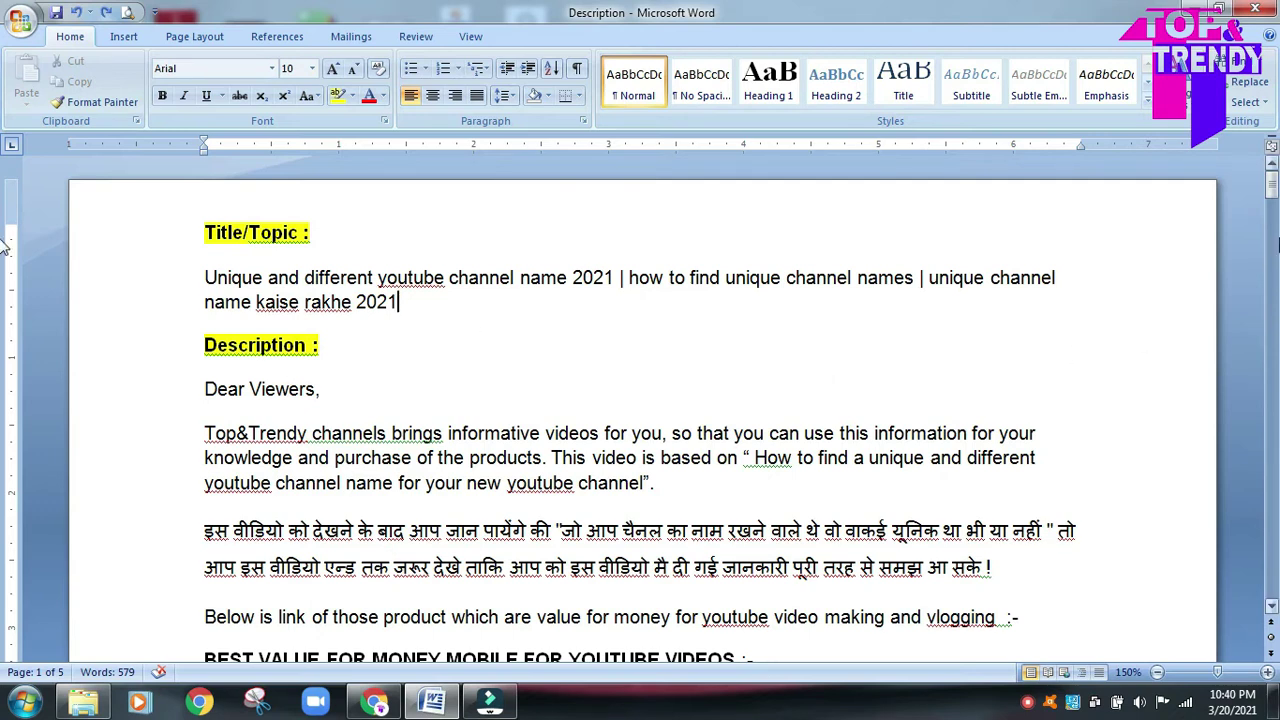
Review the Description section of the document, including the channel introduction paragraph and the recommended product links.
{"action": "left_click_drag", "start_coordinate": [1273, 193], "coordinate": [1273, 198]}
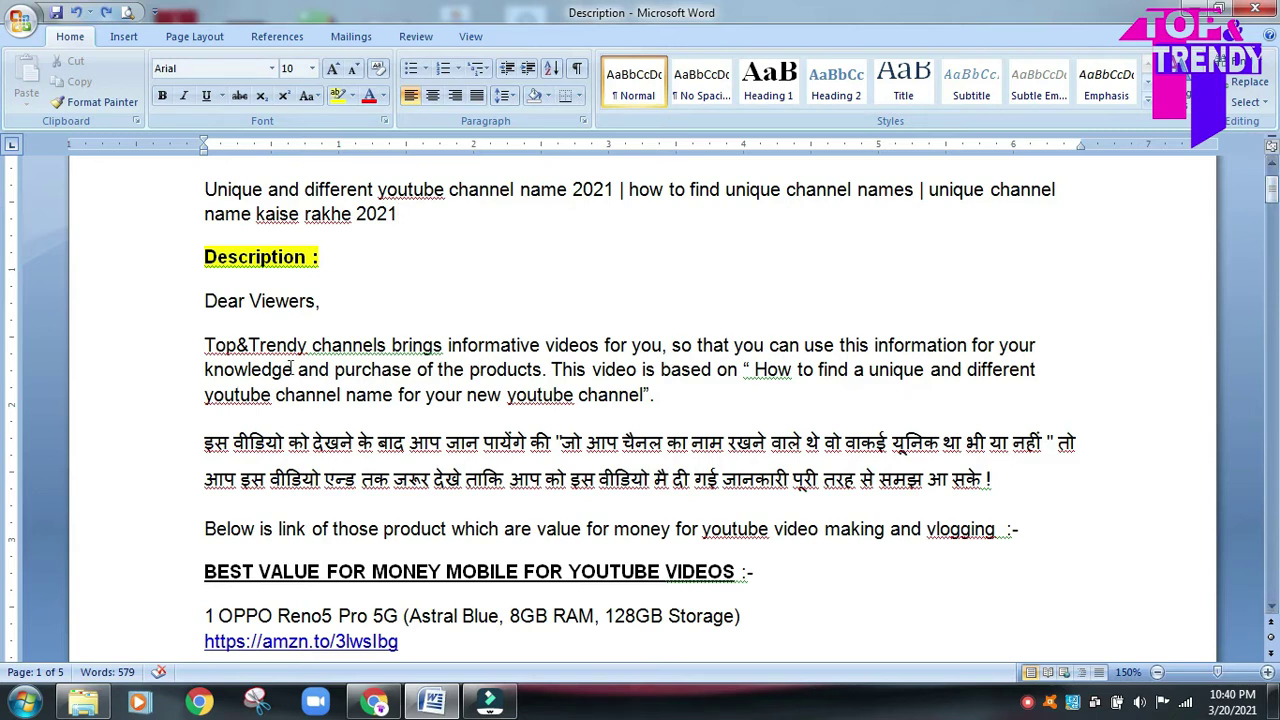
{"action": "left_click", "coordinate": [203, 344]}
{"action": "left_click_drag", "start_coordinate": [203, 344], "coordinate": [652, 393]}
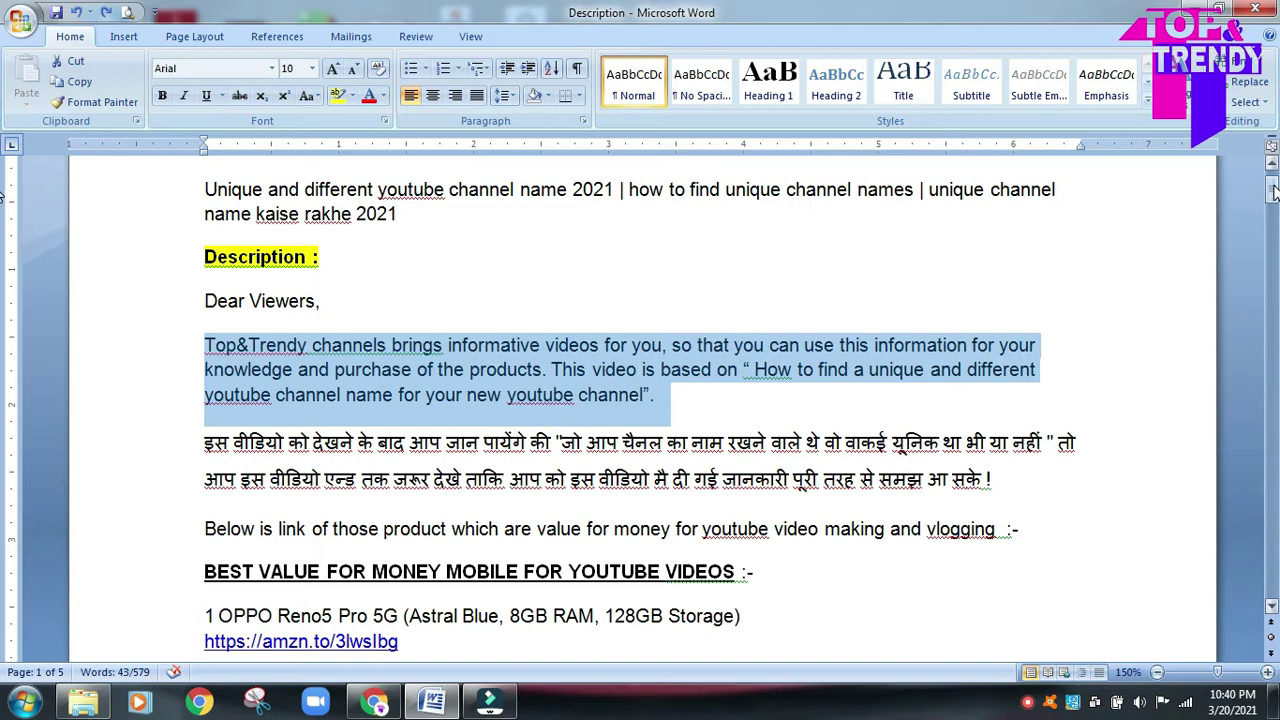
{"action": "left_click_drag", "start_coordinate": [1273, 191], "coordinate": [1273, 195]}
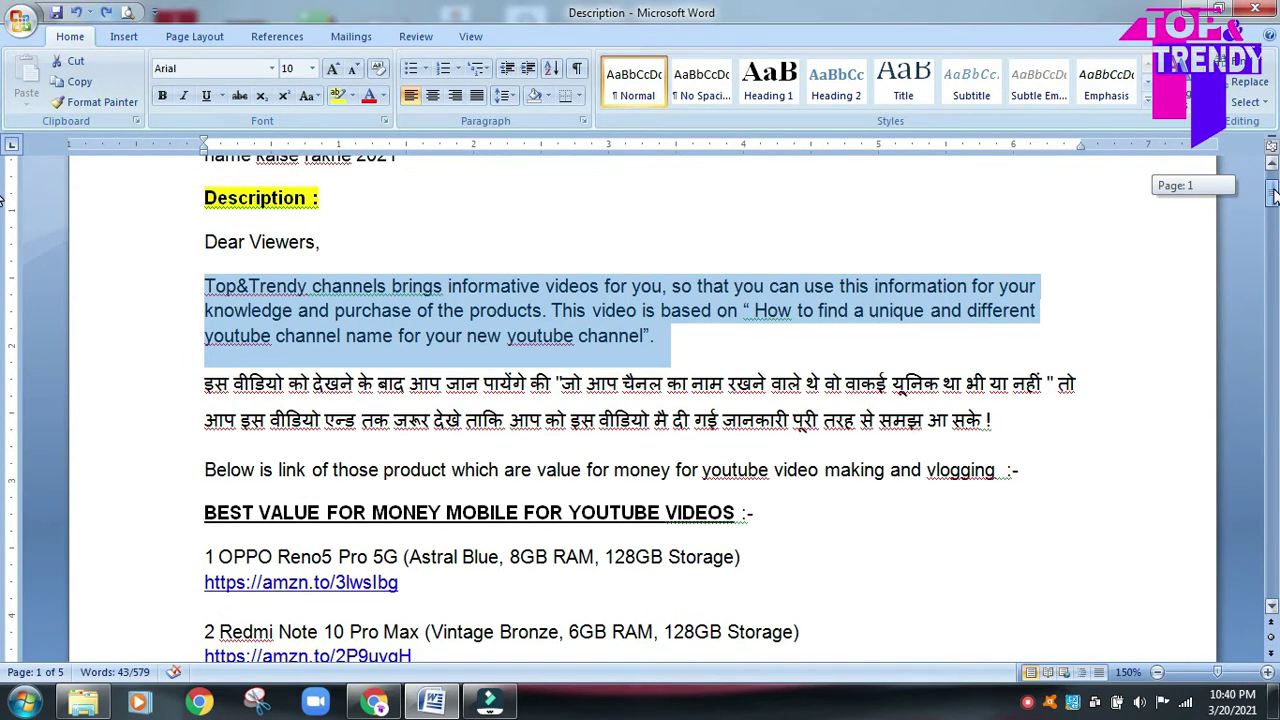
{"action": "left_click_drag", "start_coordinate": [1273, 195], "coordinate": [1273, 196]}
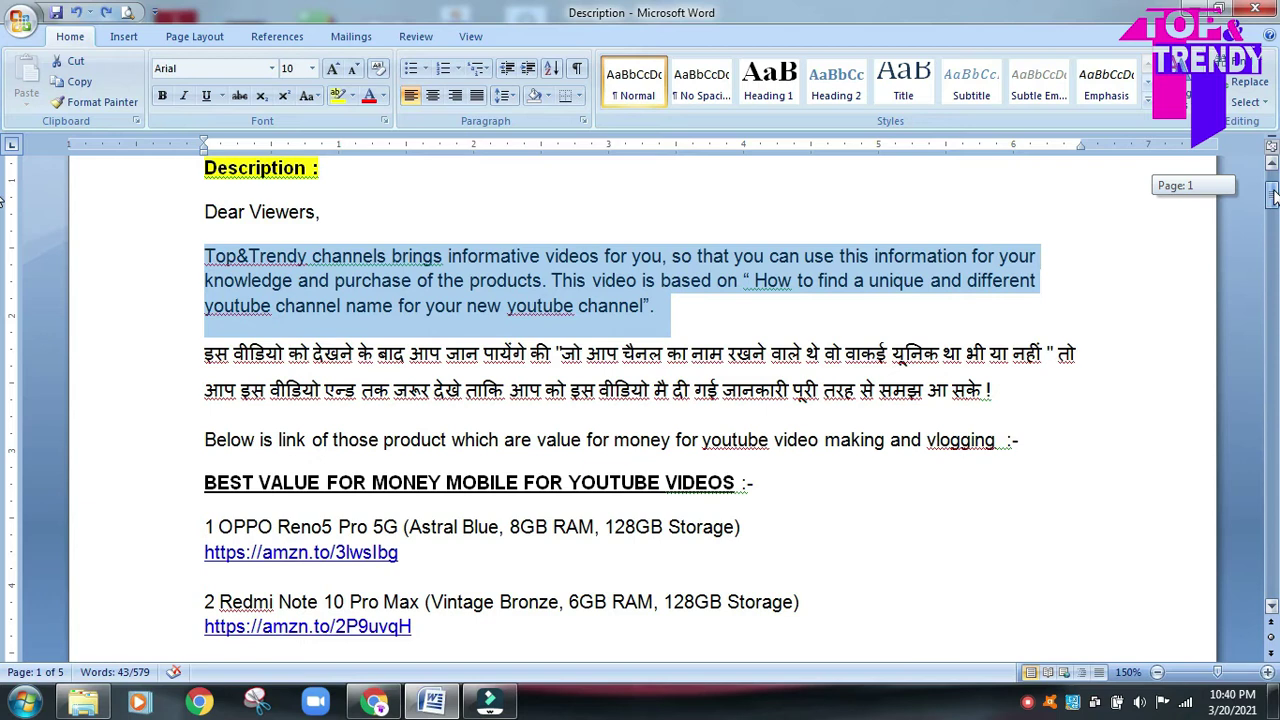
{"action": "left_click_drag", "start_coordinate": [1273, 196], "coordinate": [1273, 196]}
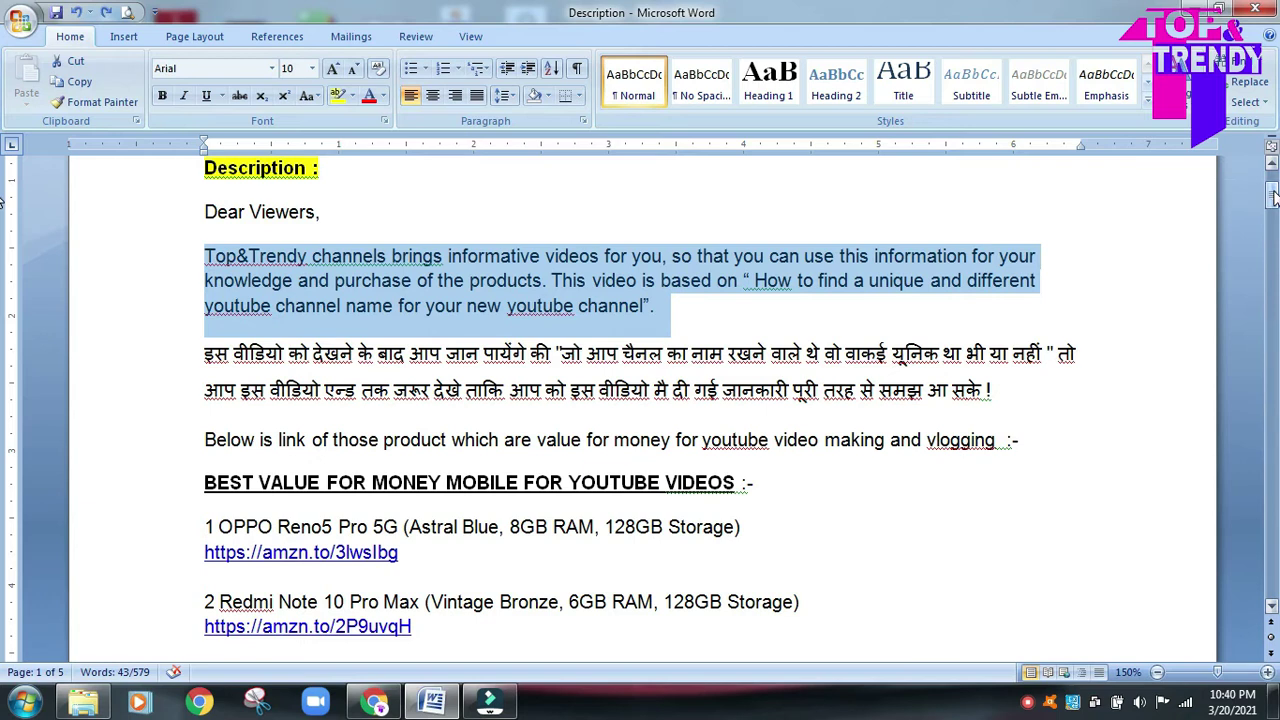
Review the tags list and the thumbnail and end screen sections of the document, dismissing the Windows color scheme dialog.
{"action": "left_click_drag", "start_coordinate": [1273, 195], "coordinate": [1272, 241]}
{"action": "left_click_drag", "start_coordinate": [3, 245], "coordinate": [3, 313]}
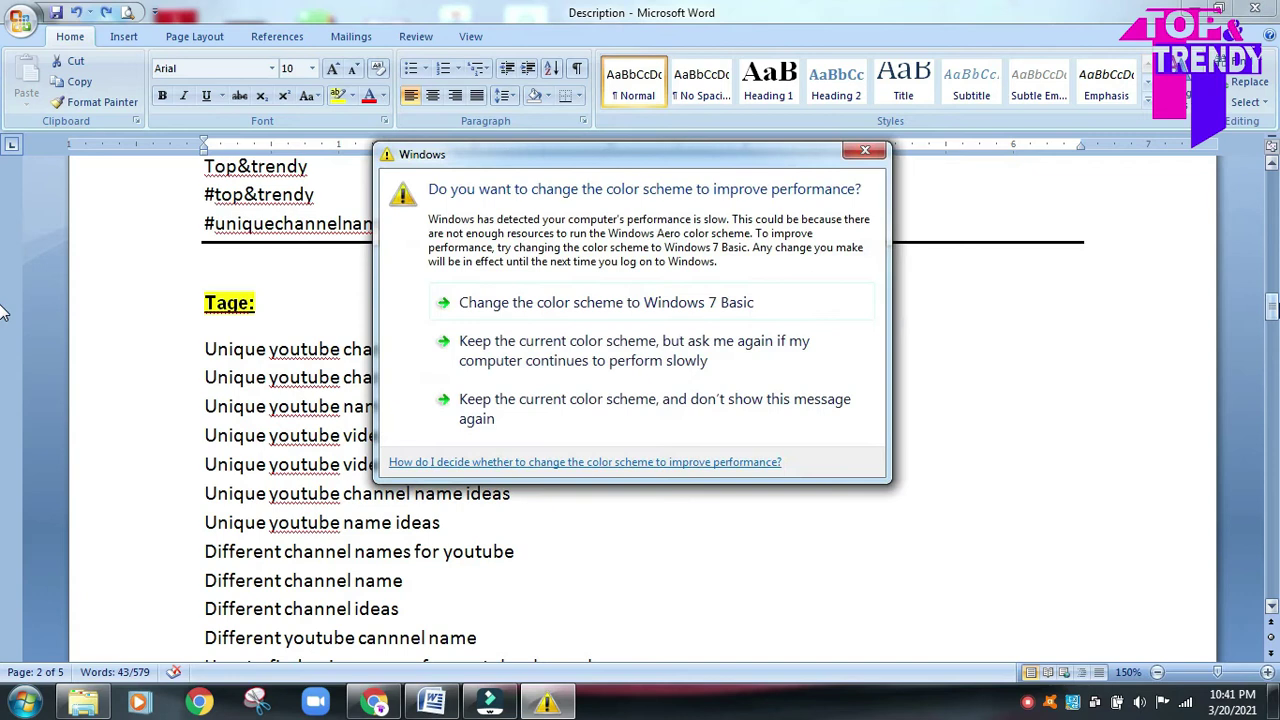
{"action": "left_click", "coordinate": [864, 155]}
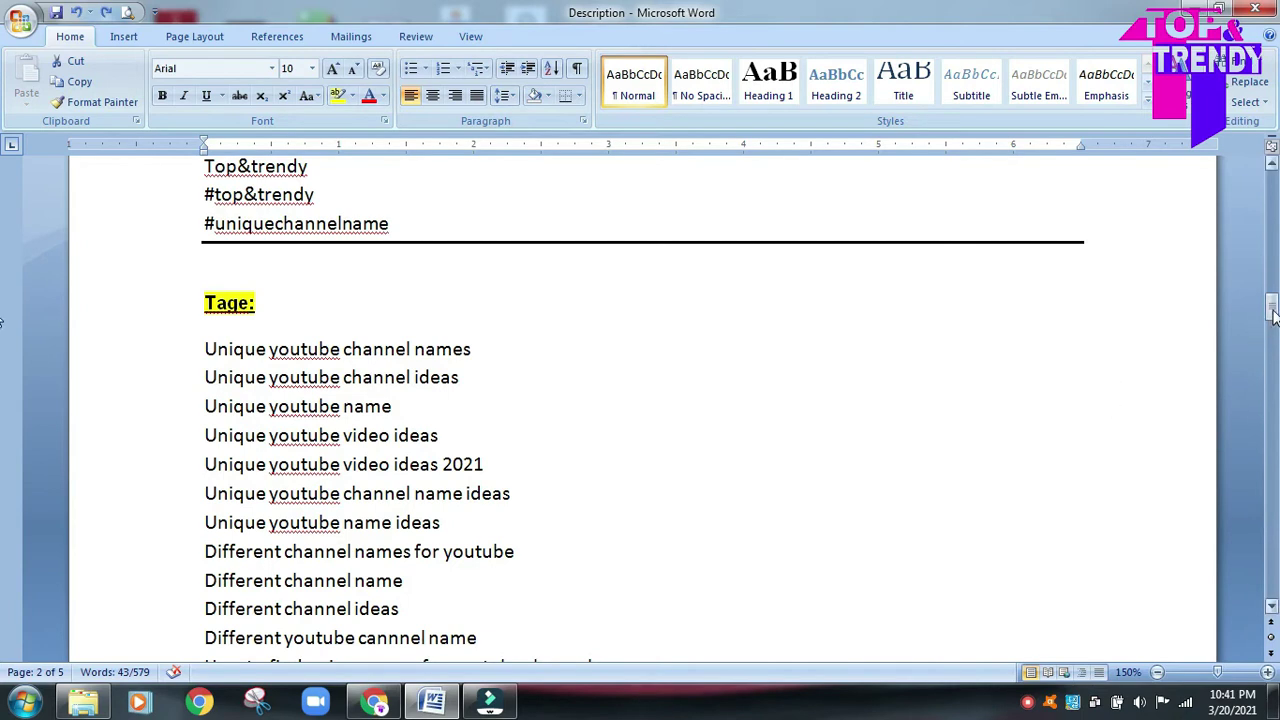
{"action": "left_click_drag", "start_coordinate": [1273, 315], "coordinate": [1273, 315]}
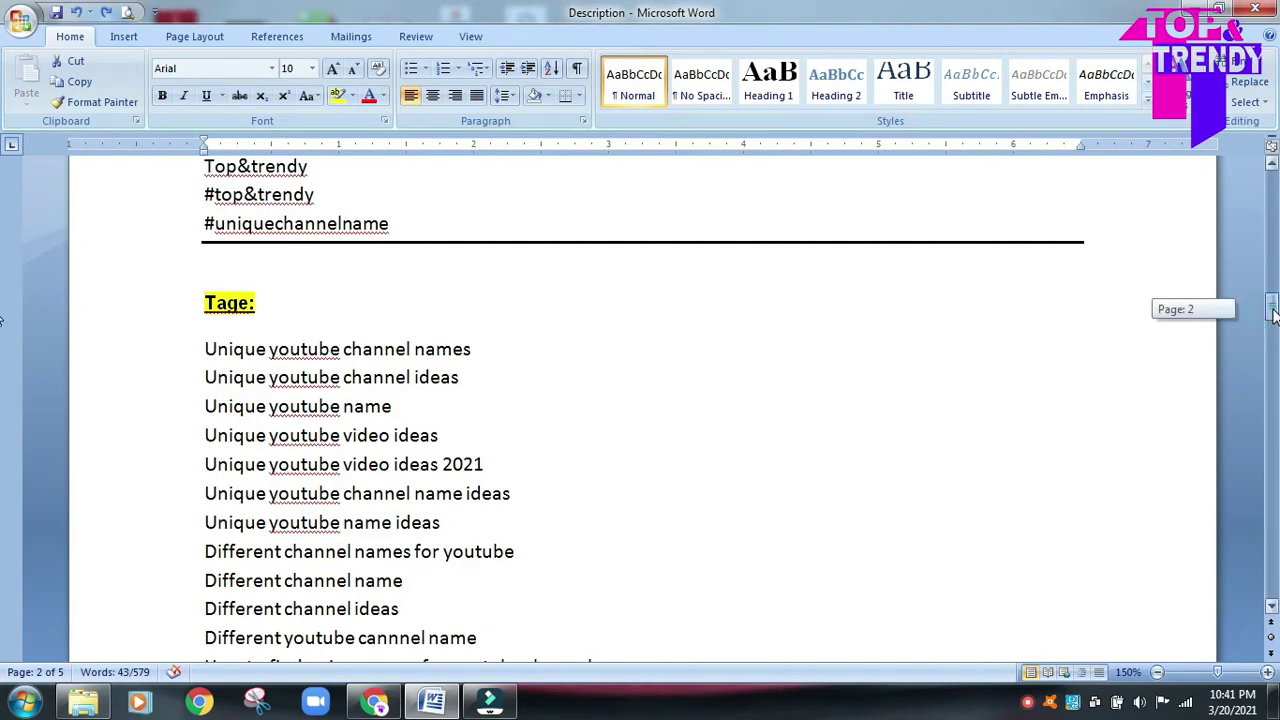
{"action": "left_click_drag", "start_coordinate": [1273, 315], "coordinate": [1273, 370]}
{"action": "left_click_drag", "start_coordinate": [3, 374], "coordinate": [3, 381]}
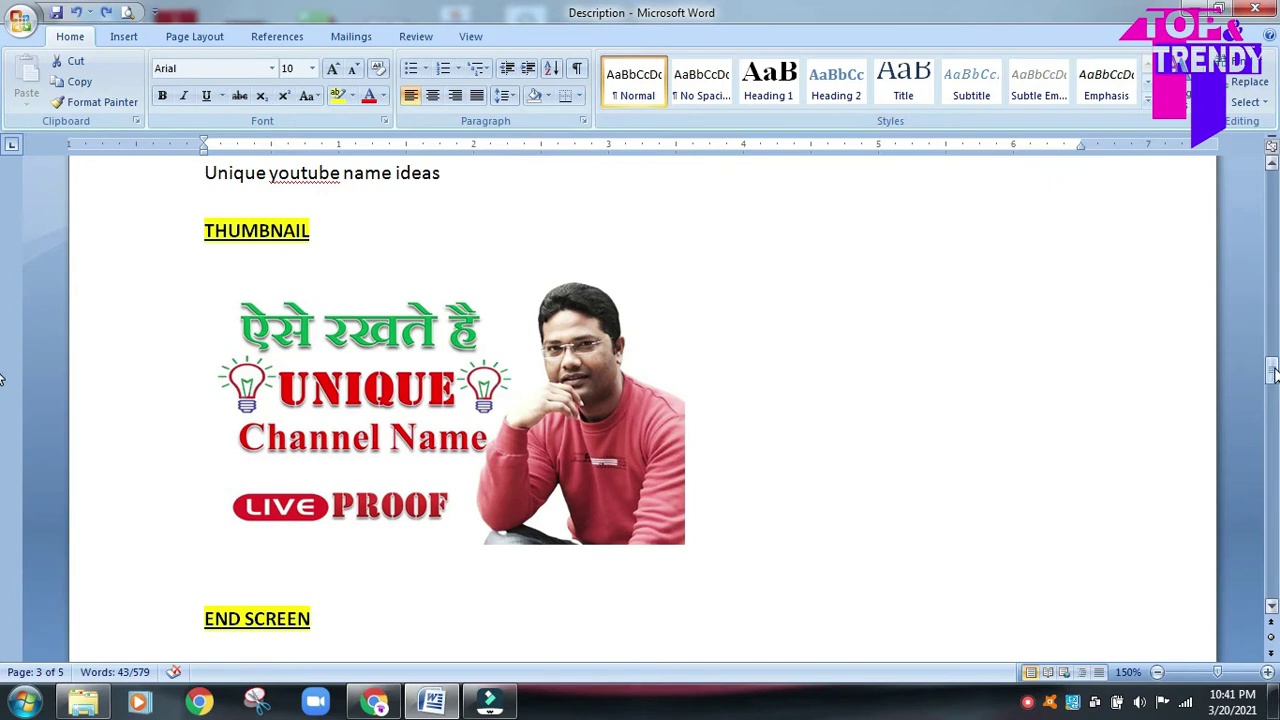
{"action": "mouse_move", "coordinate": [1272, 374]}
{"action": "left_mouse_down"}
{"action": "mouse_move", "coordinate": [1273, 393]}
{"action": "mouse_move", "coordinate": [1273, 376]}
{"action": "left_mouse_up"}
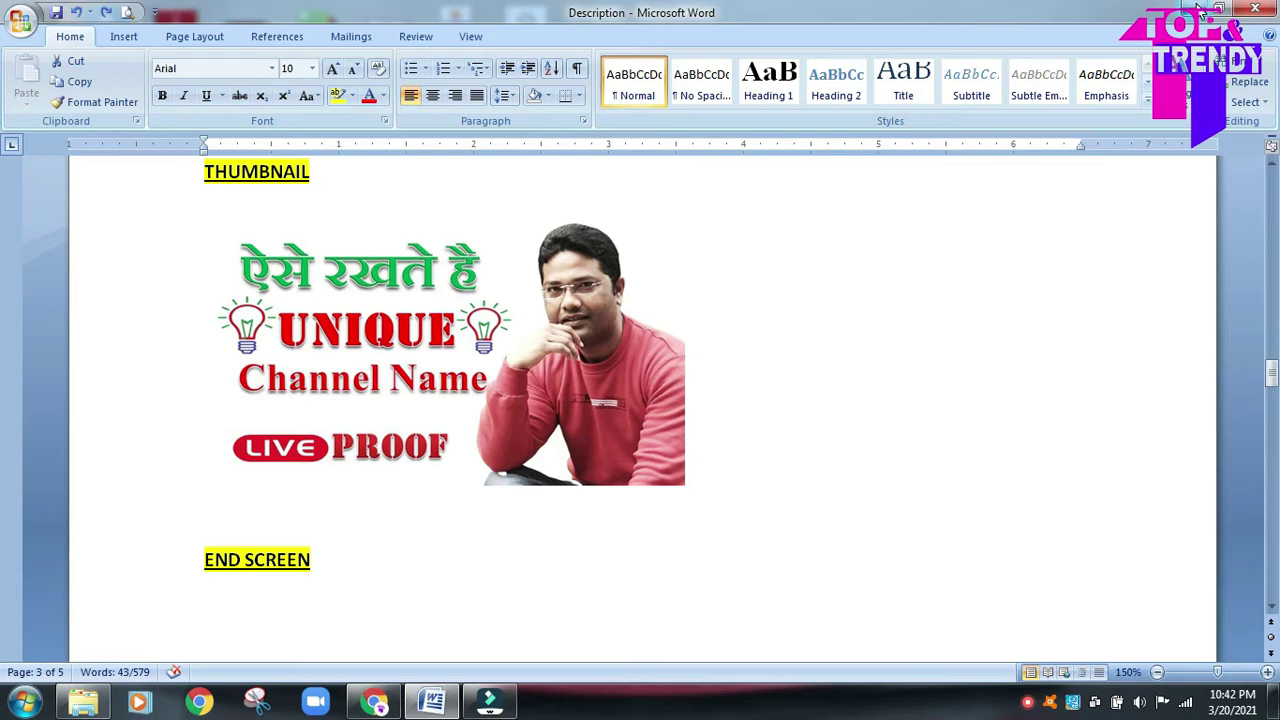
Switch to Chrome, close the "proof icon" search tab and start a video upload from YouTube.
{"action": "left_click", "coordinate": [1200, 10]}
{"action": "left_click", "coordinate": [372, 705]}
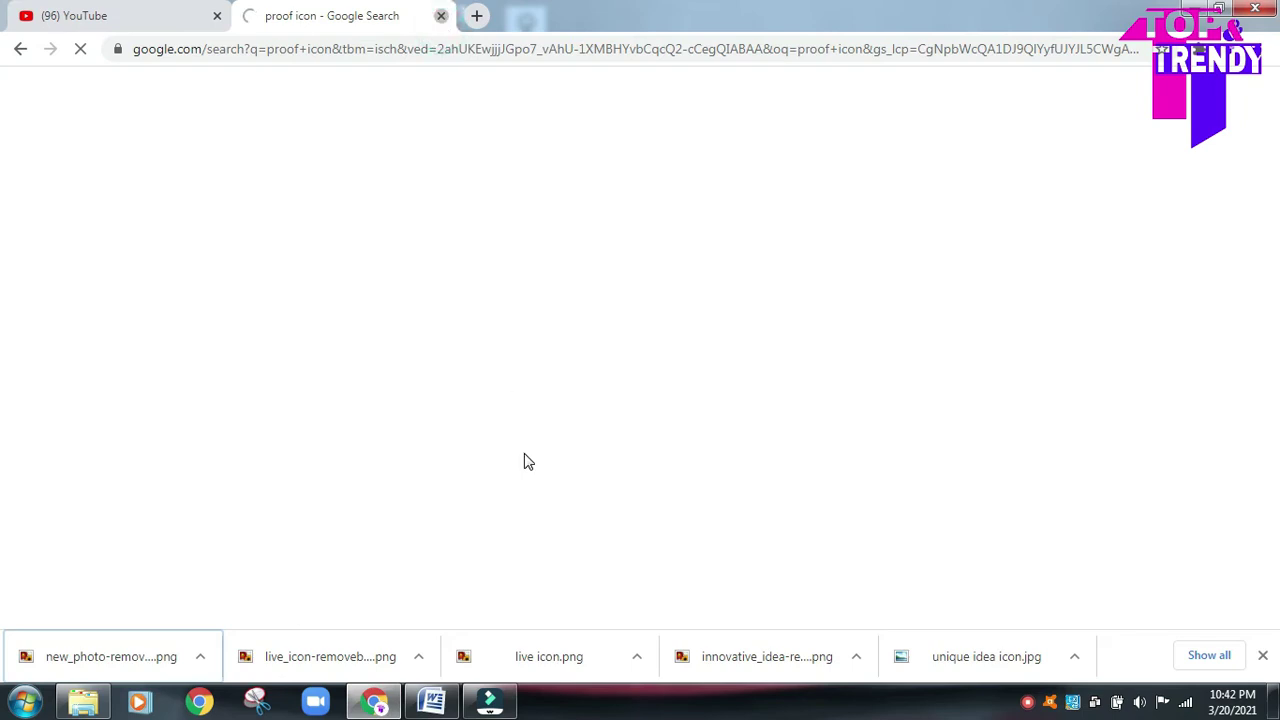
{"action": "key", "text": "ctrl+w"}
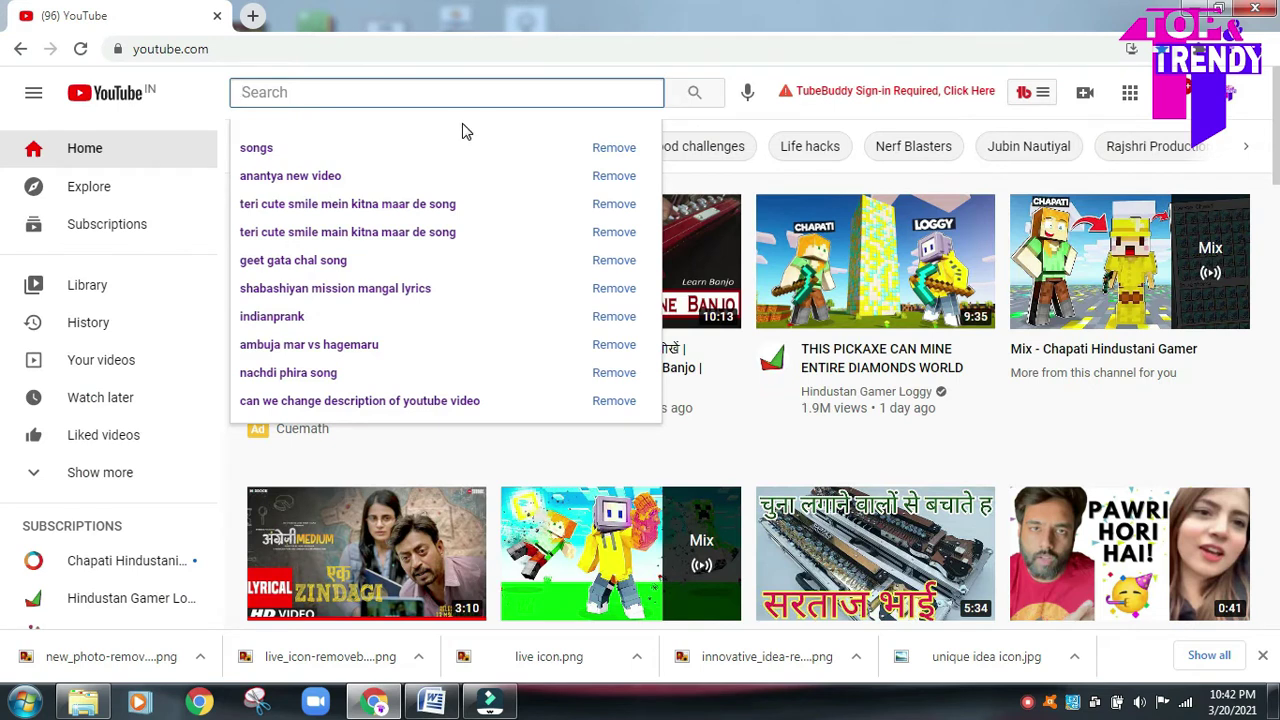
{"action": "left_click", "coordinate": [423, 91]}
{"action": "left_click", "coordinate": [305, 89]}
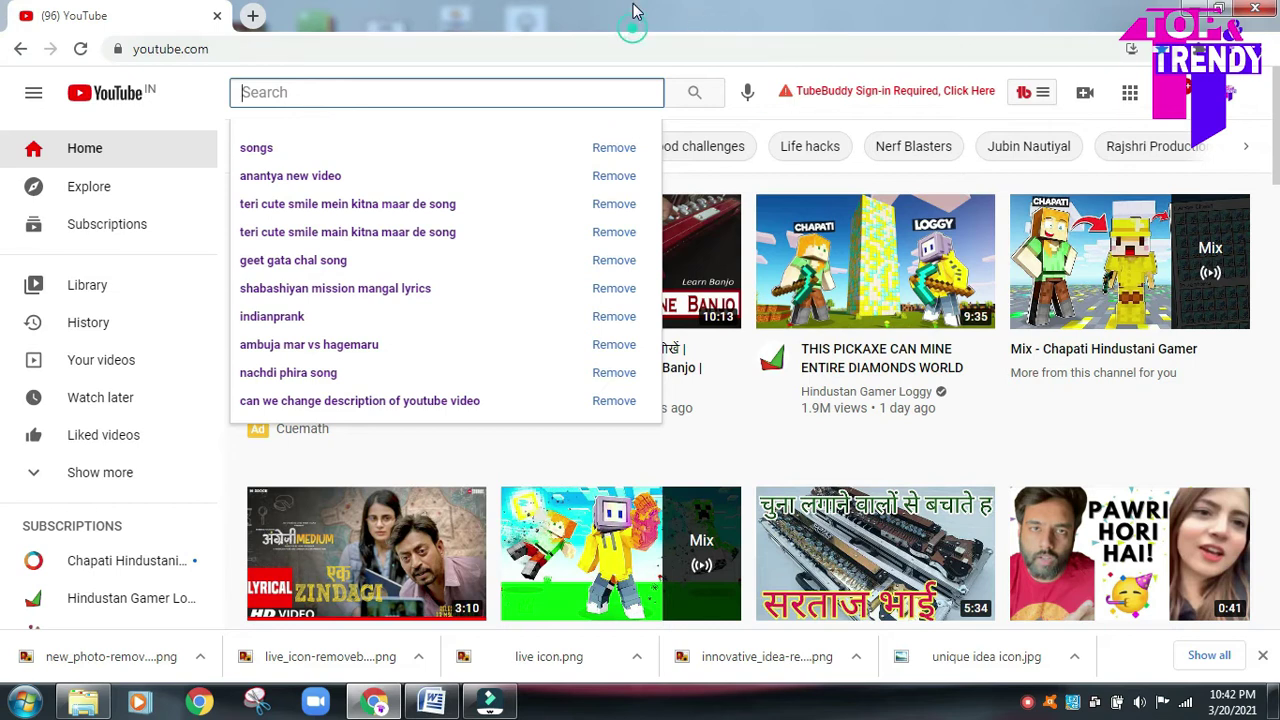
{"action": "left_click", "coordinate": [1087, 96]}
{"action": "left_click", "coordinate": [1087, 98]}
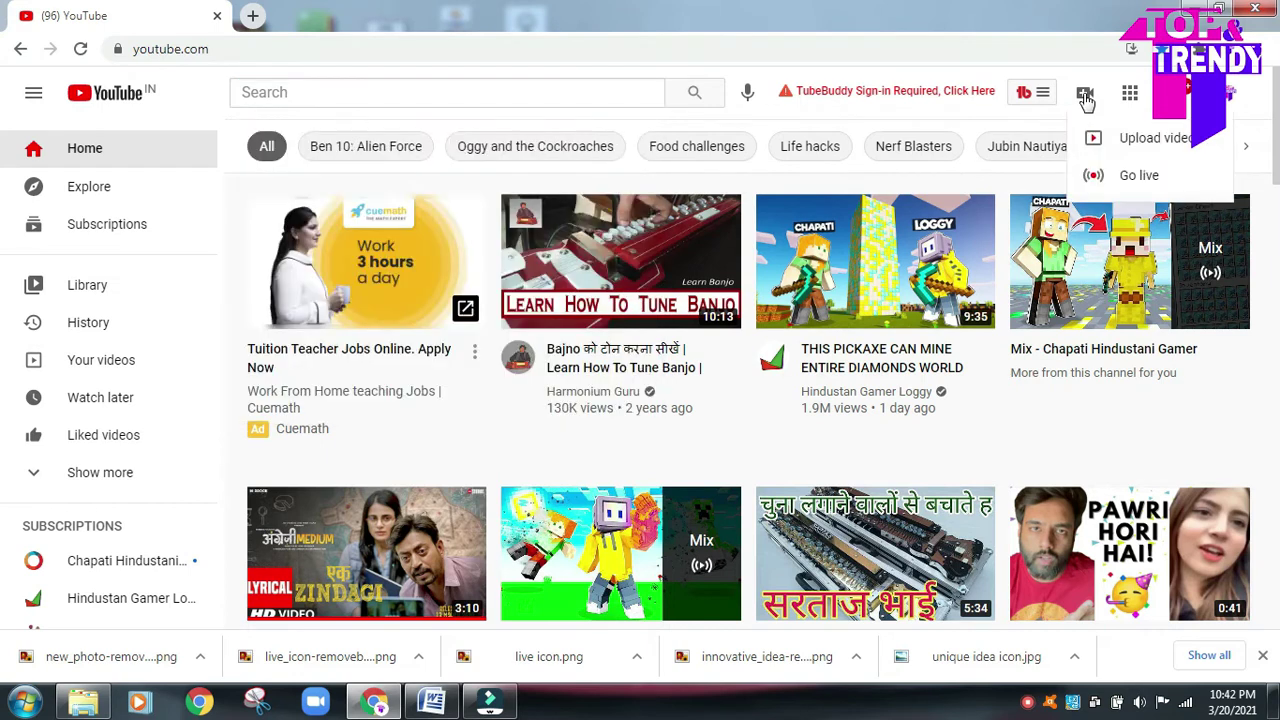
{"action": "left_click", "coordinate": [1141, 140]}
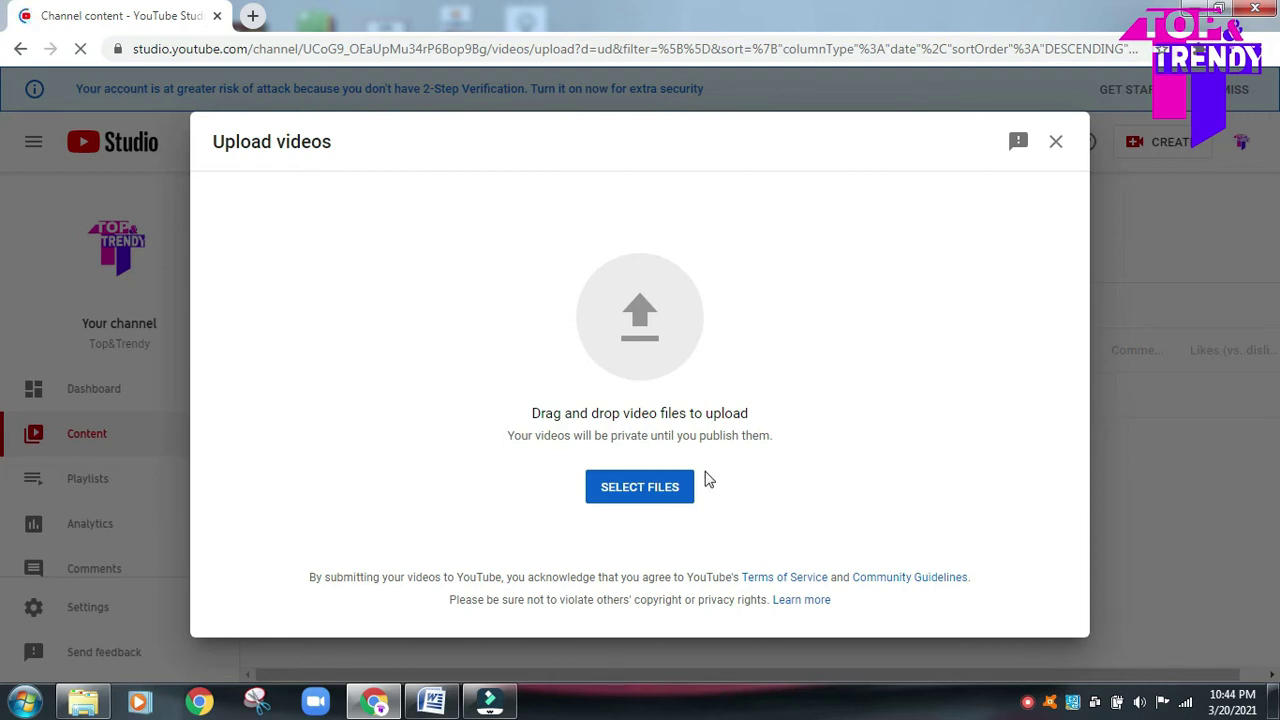
Start selecting a file for the upload and browse to the "Top&trendy channel" folder on Local Disk (E:).
{"action": "left_click", "coordinate": [659, 494]}
{"action": "left_click", "coordinate": [660, 492]}
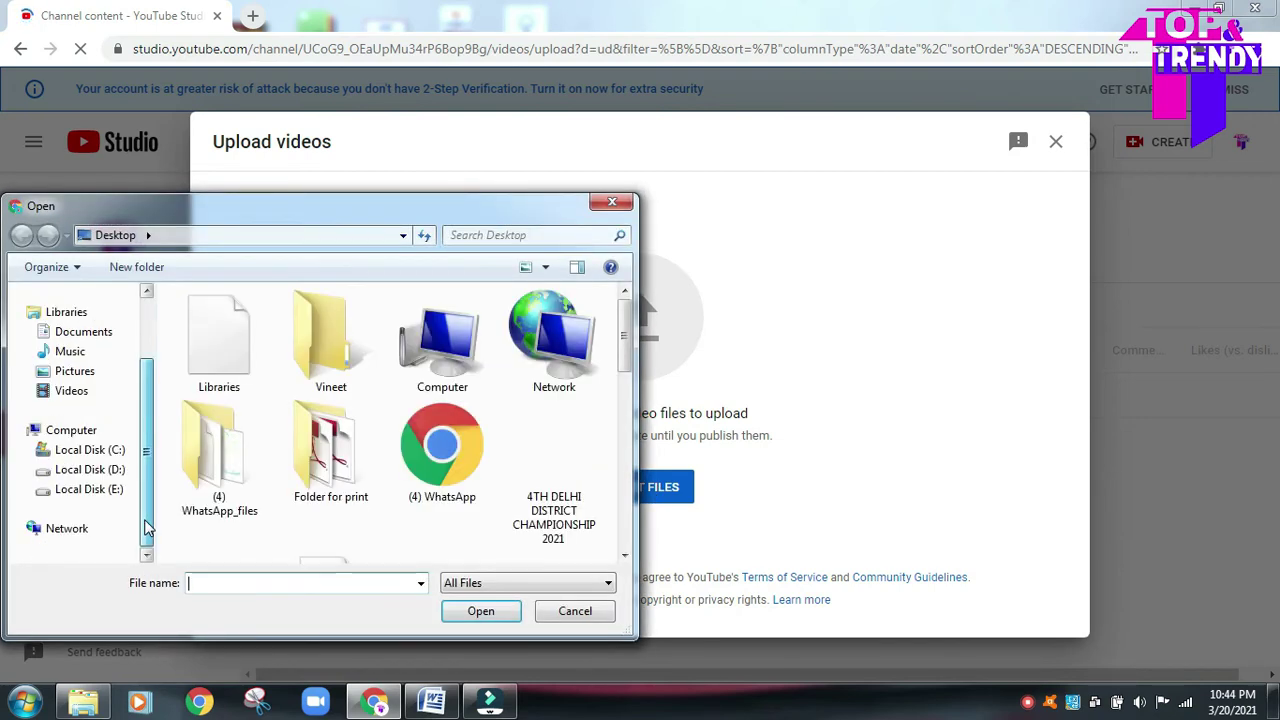
{"action": "left_click", "coordinate": [105, 490]}
{"action": "left_click_drag", "start_coordinate": [420, 210], "coordinate": [612, 143]}
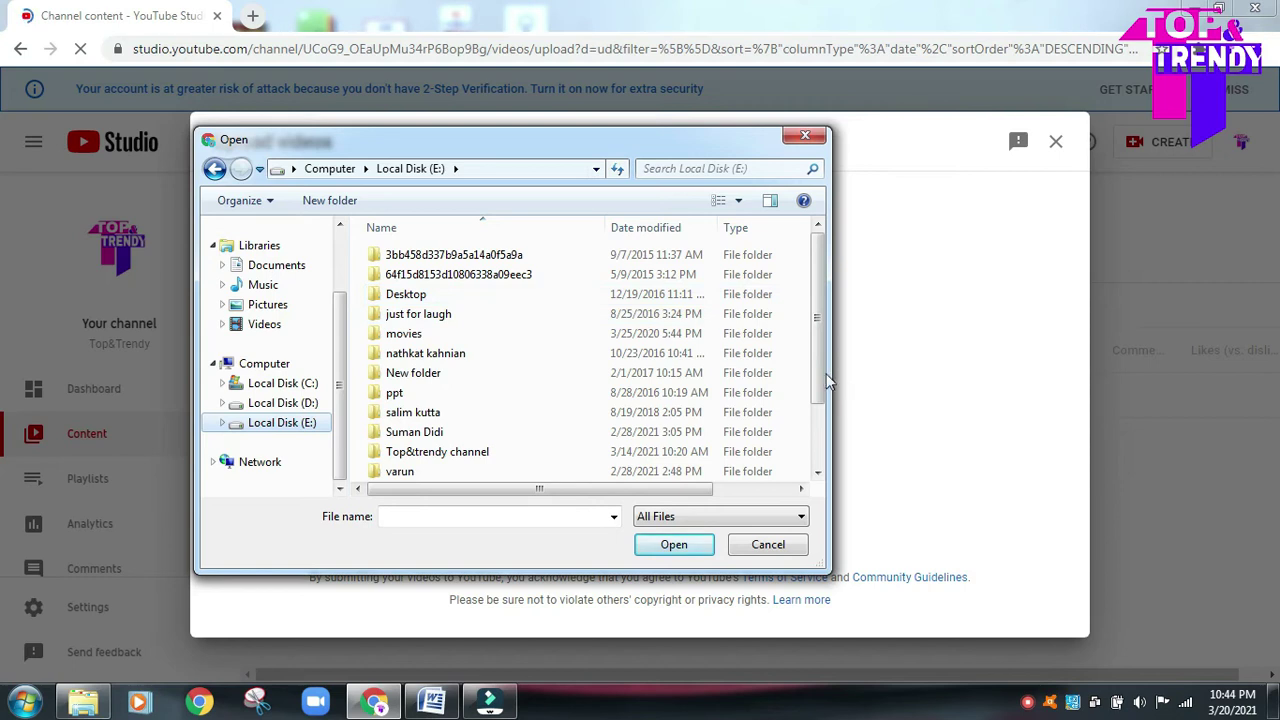
{"action": "left_click_drag", "start_coordinate": [821, 369], "coordinate": [825, 452]}
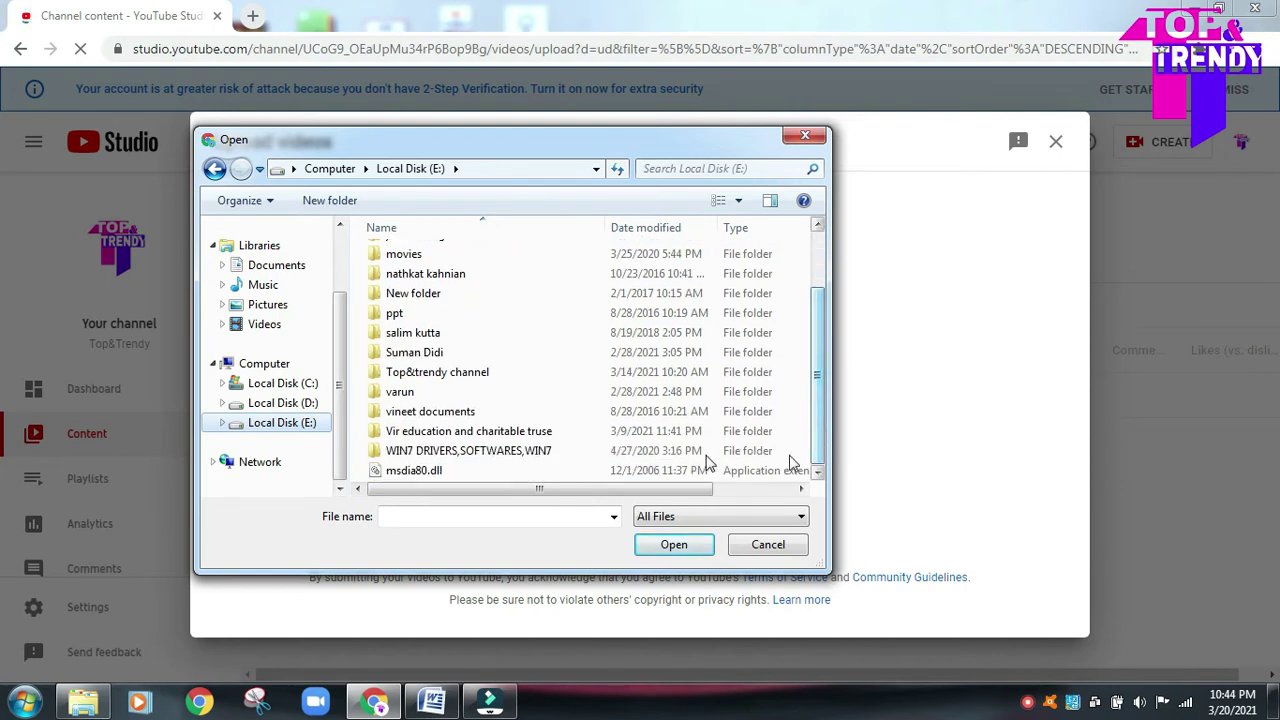
{"action": "left_click", "coordinate": [491, 372]}
{"action": "double_click", "coordinate": [491, 372]}
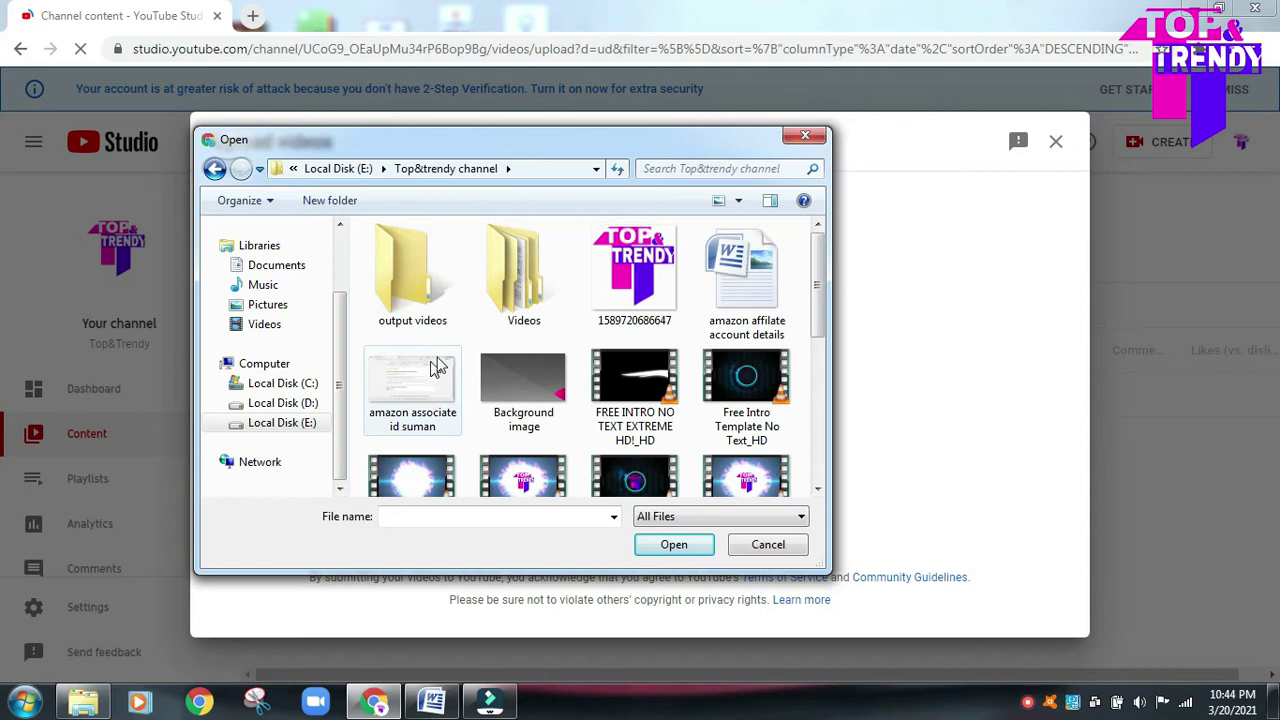
Upload the video "Unique youtube channel Name" from the "Unique channel name search" folder inside Videos.
{"action": "double_click", "coordinate": [512, 300]}
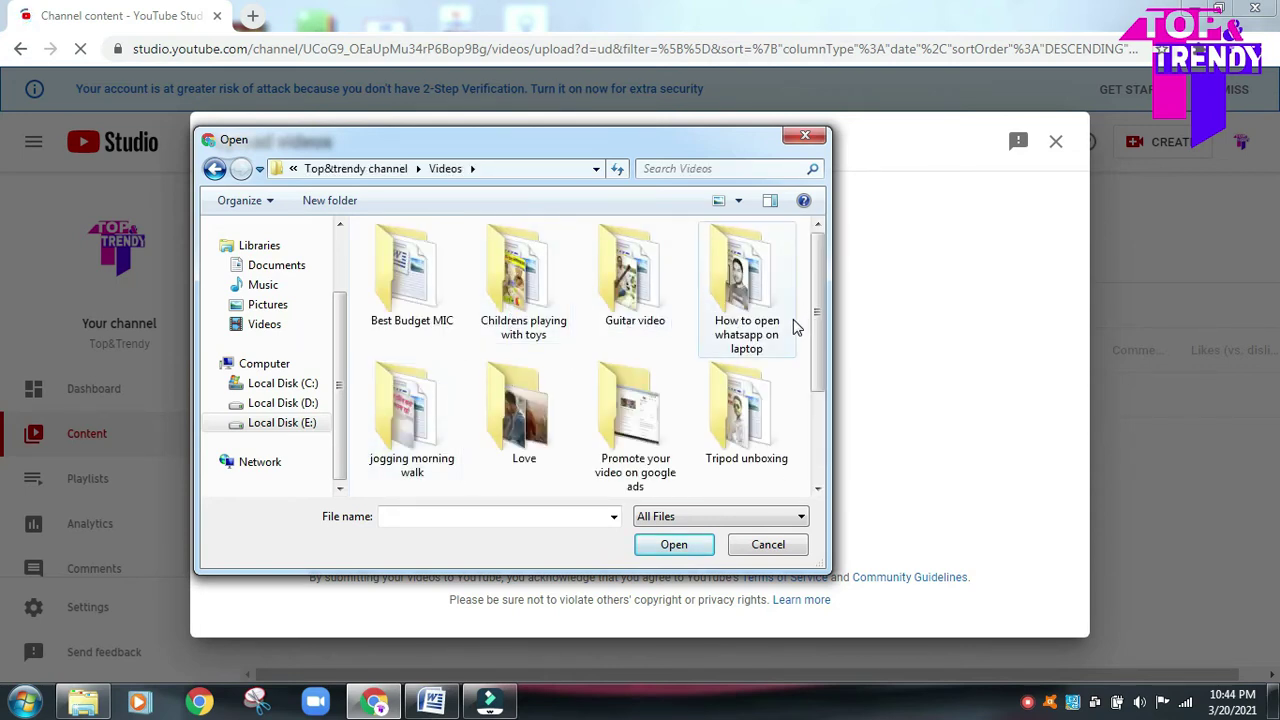
{"action": "left_click_drag", "start_coordinate": [818, 343], "coordinate": [822, 452]}
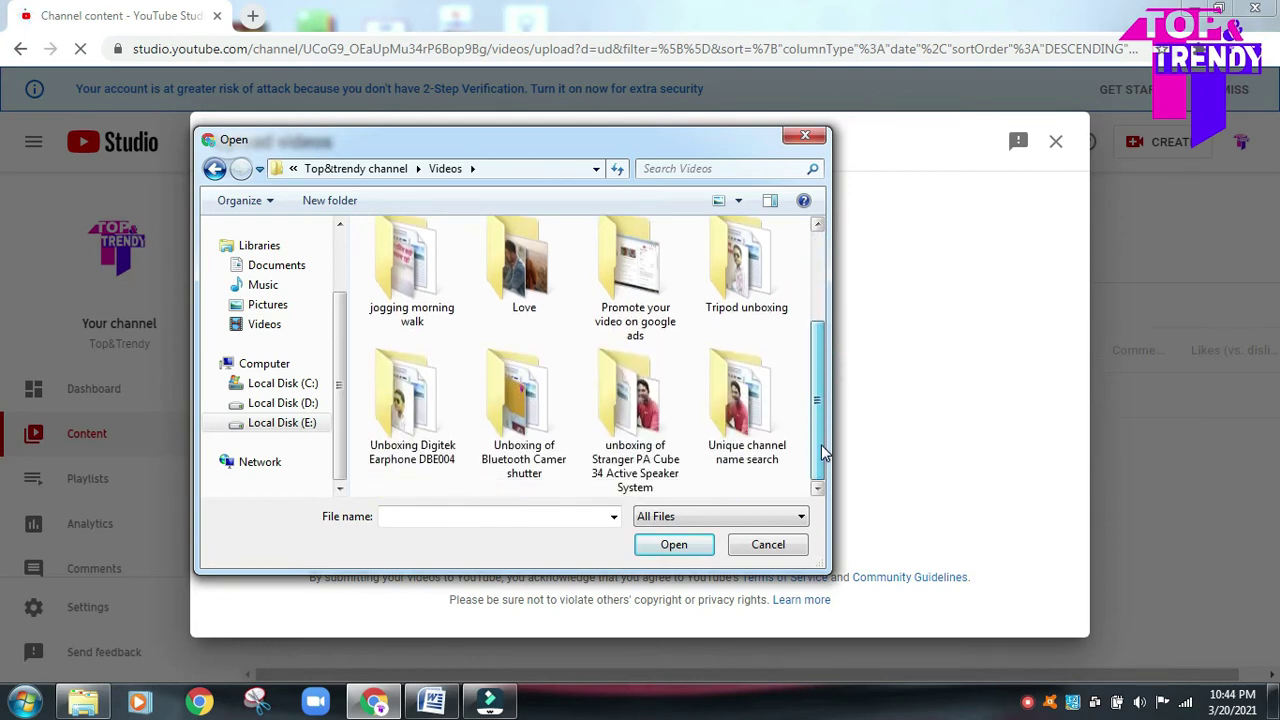
{"action": "double_click", "coordinate": [768, 425]}
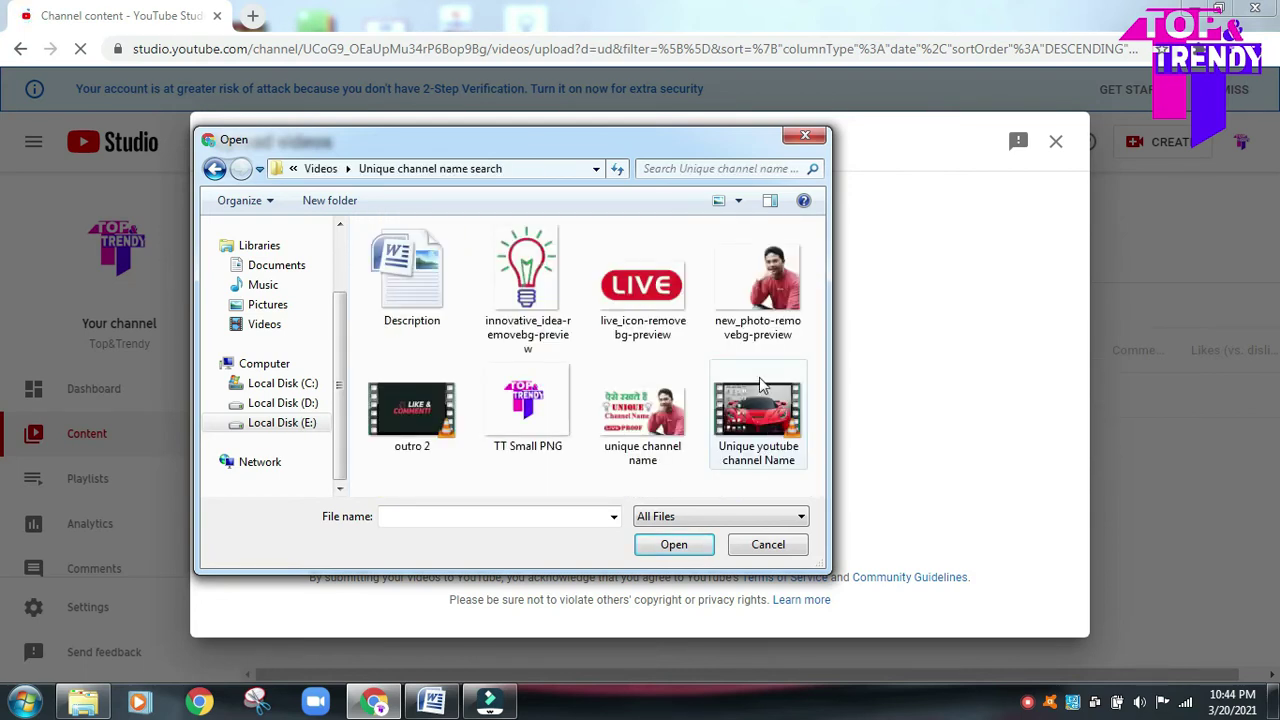
{"action": "left_click", "coordinate": [765, 435]}
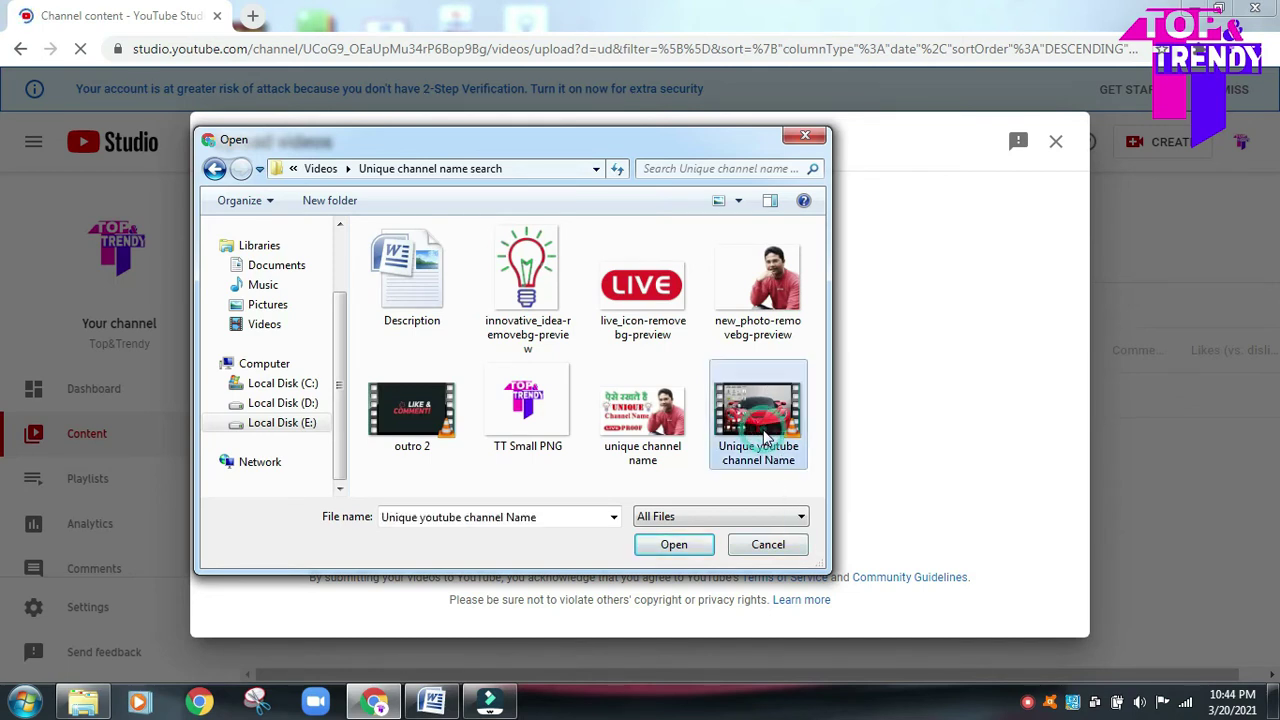
{"action": "left_click", "coordinate": [670, 547]}
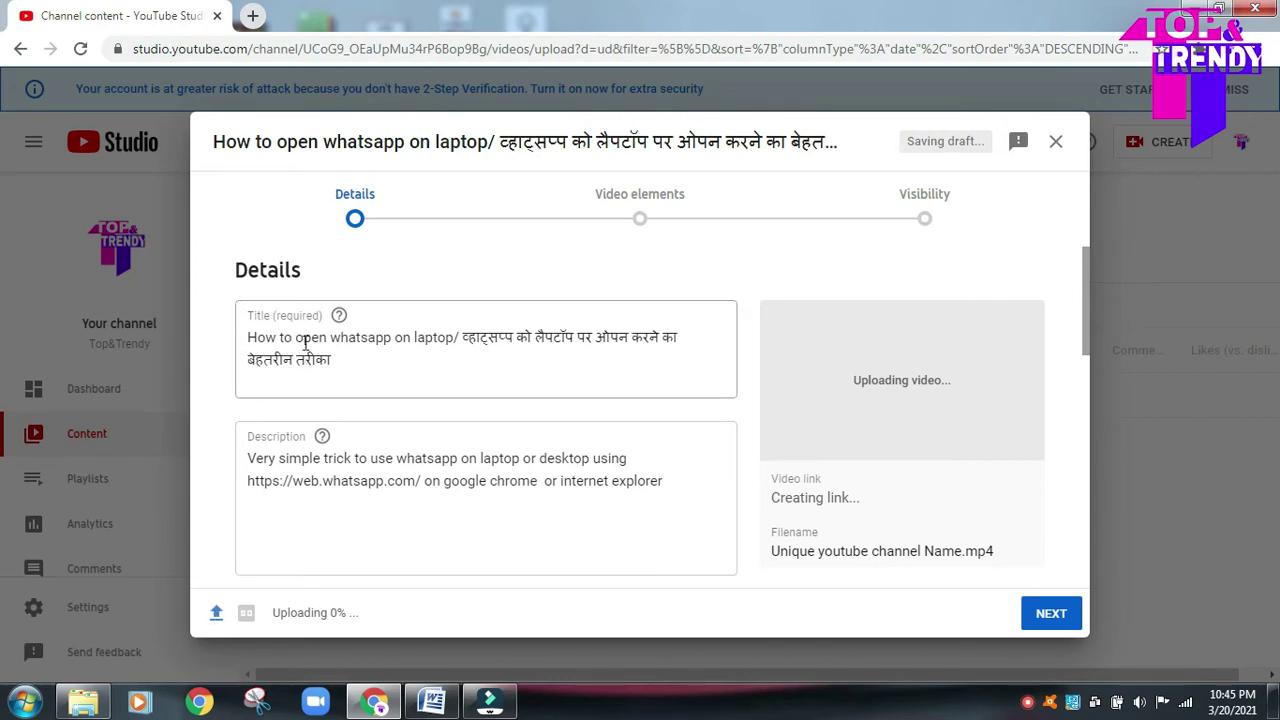
Replace the prefilled video title in YouTube Studio with the full Title/Topic text copied from the Description document in Word.
{"action": "left_click", "coordinate": [334, 360]}
{"action": "key", "text": "ctrl+a"}
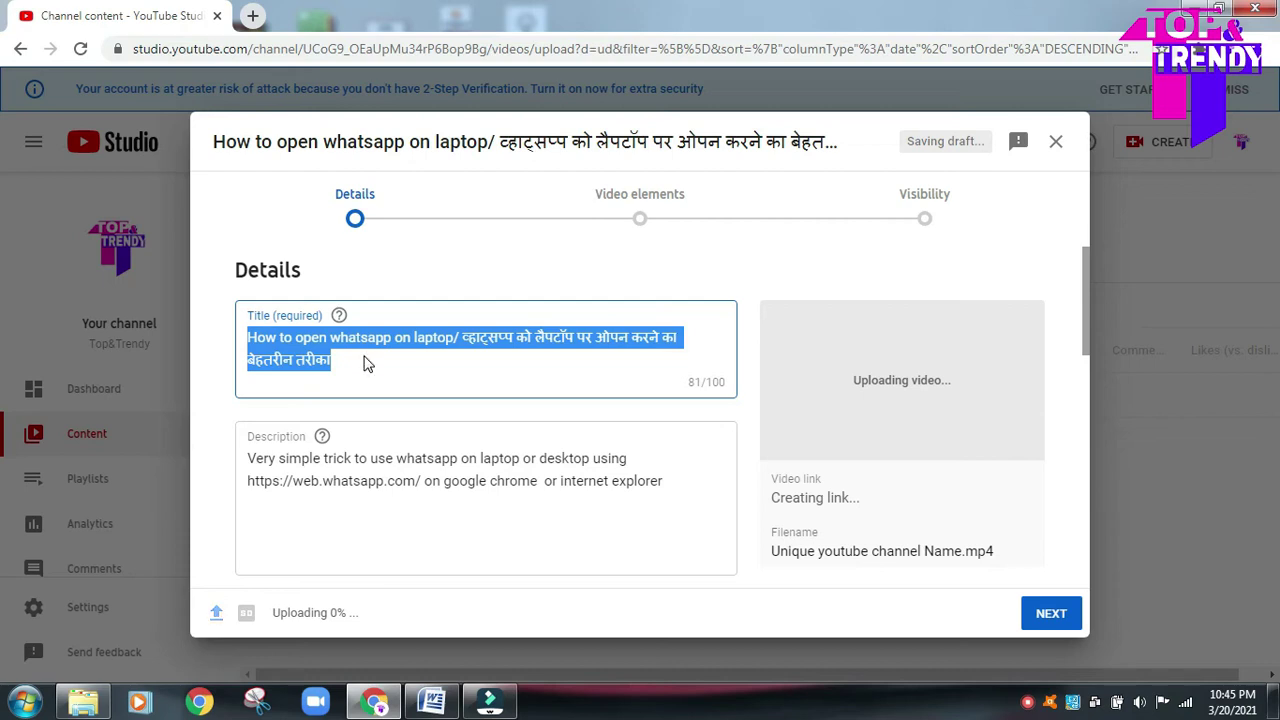
{"action": "key", "text": "BackSpace"}
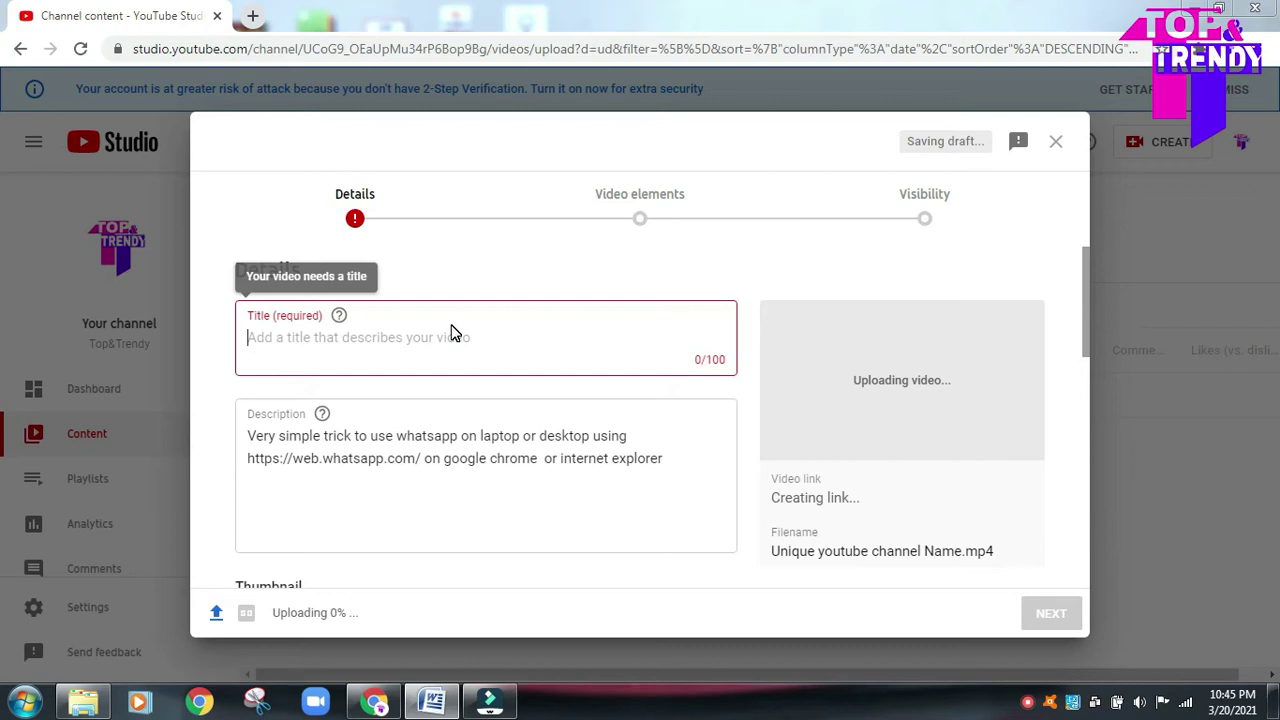
{"action": "key", "text": "alt+Tab"}
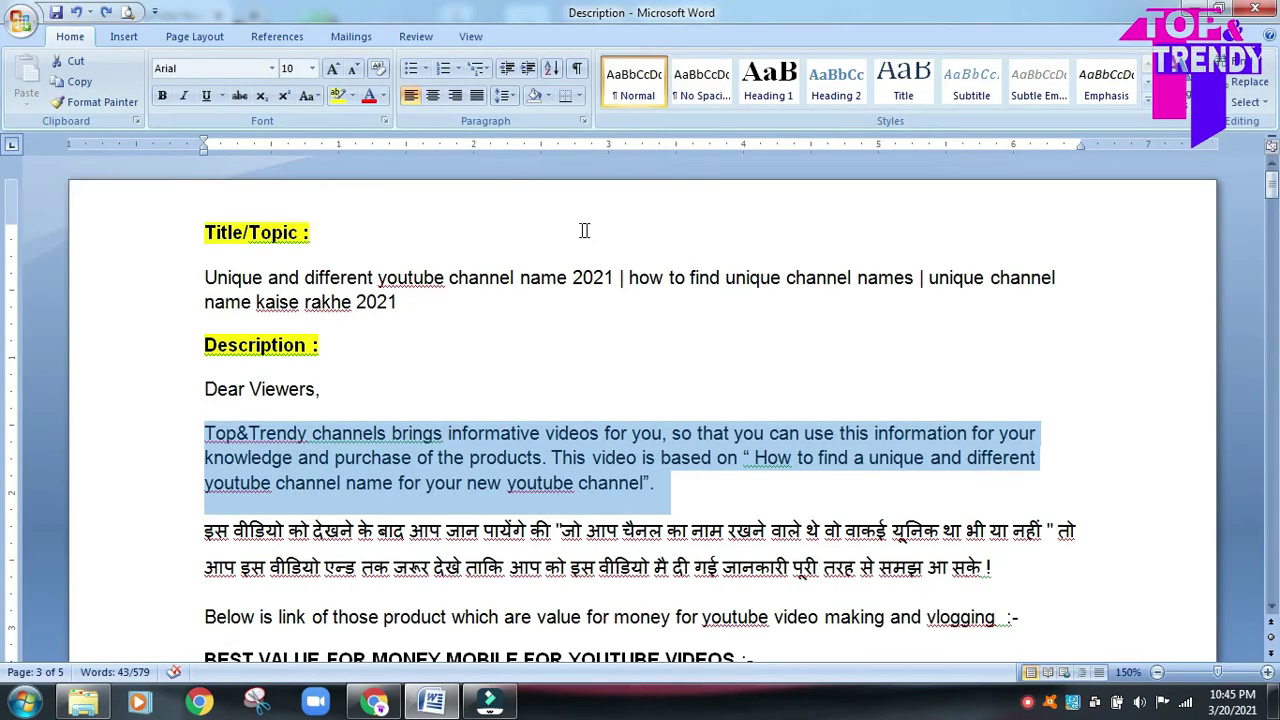
{"action": "left_click_drag", "start_coordinate": [205, 277], "coordinate": [399, 300]}
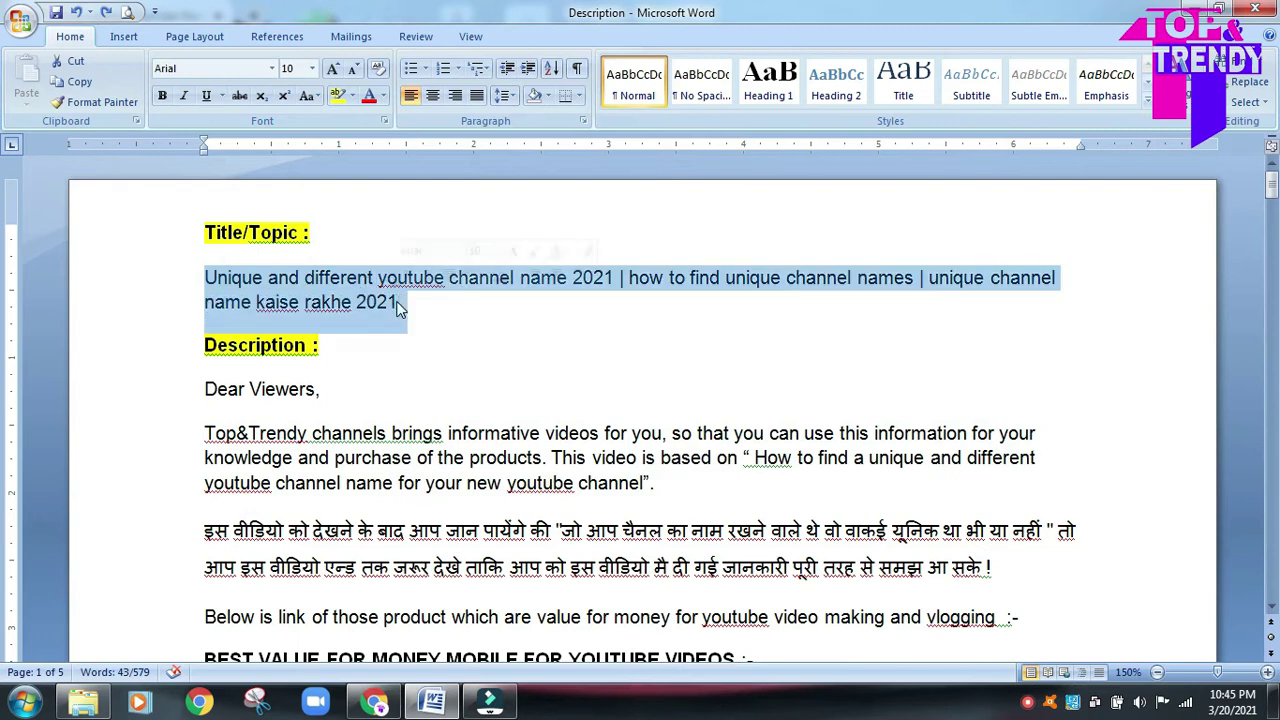
{"action": "key", "text": "ctrl+c"}
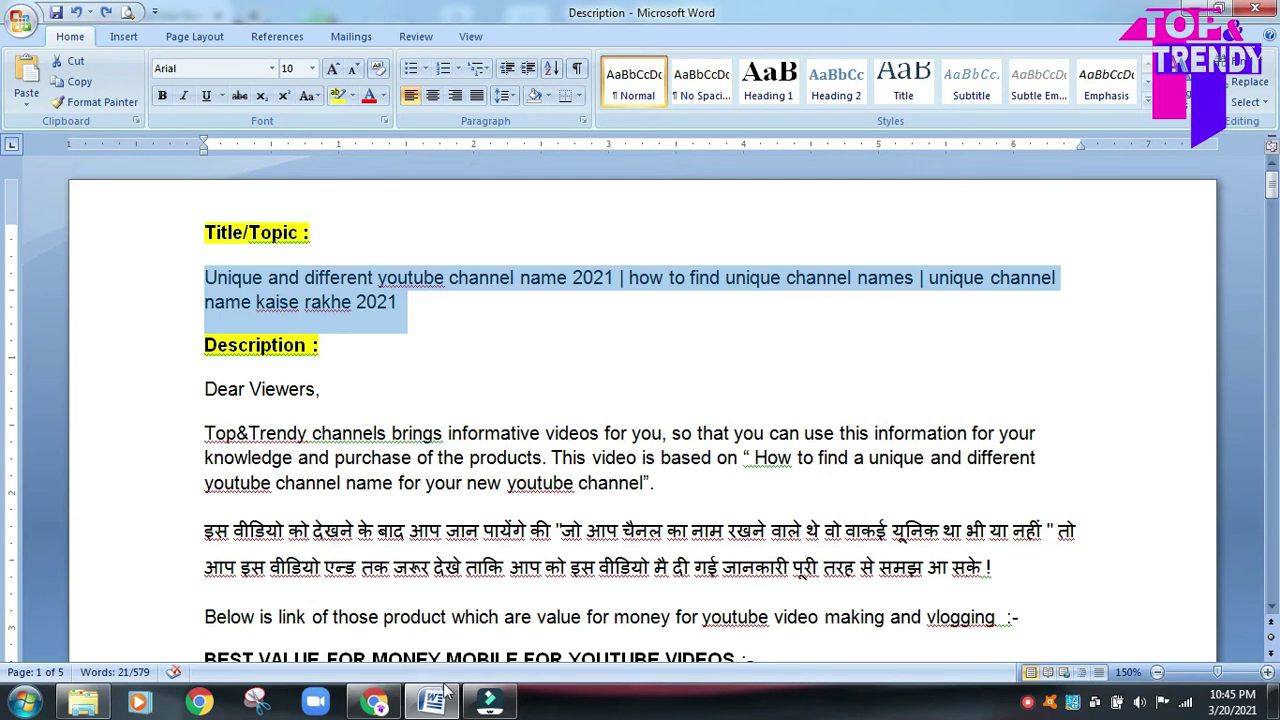
{"action": "left_click", "coordinate": [378, 700]}
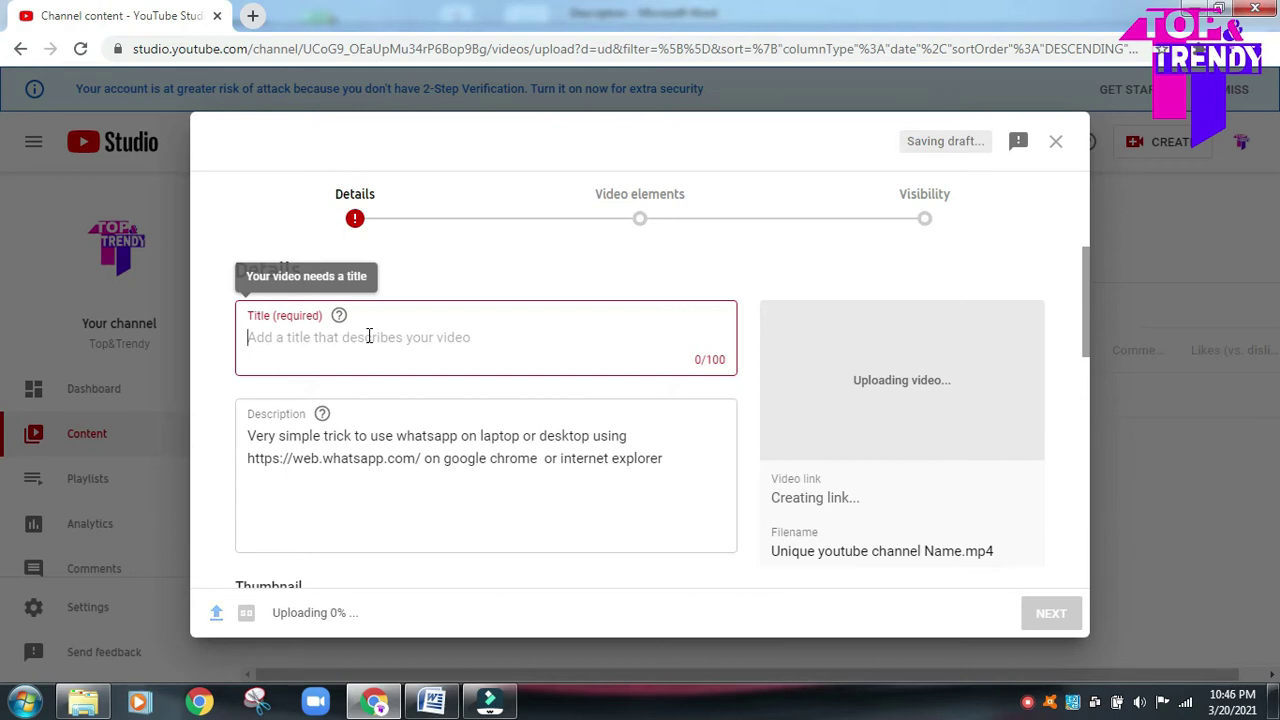
{"action": "key", "text": "ctrl+v"}
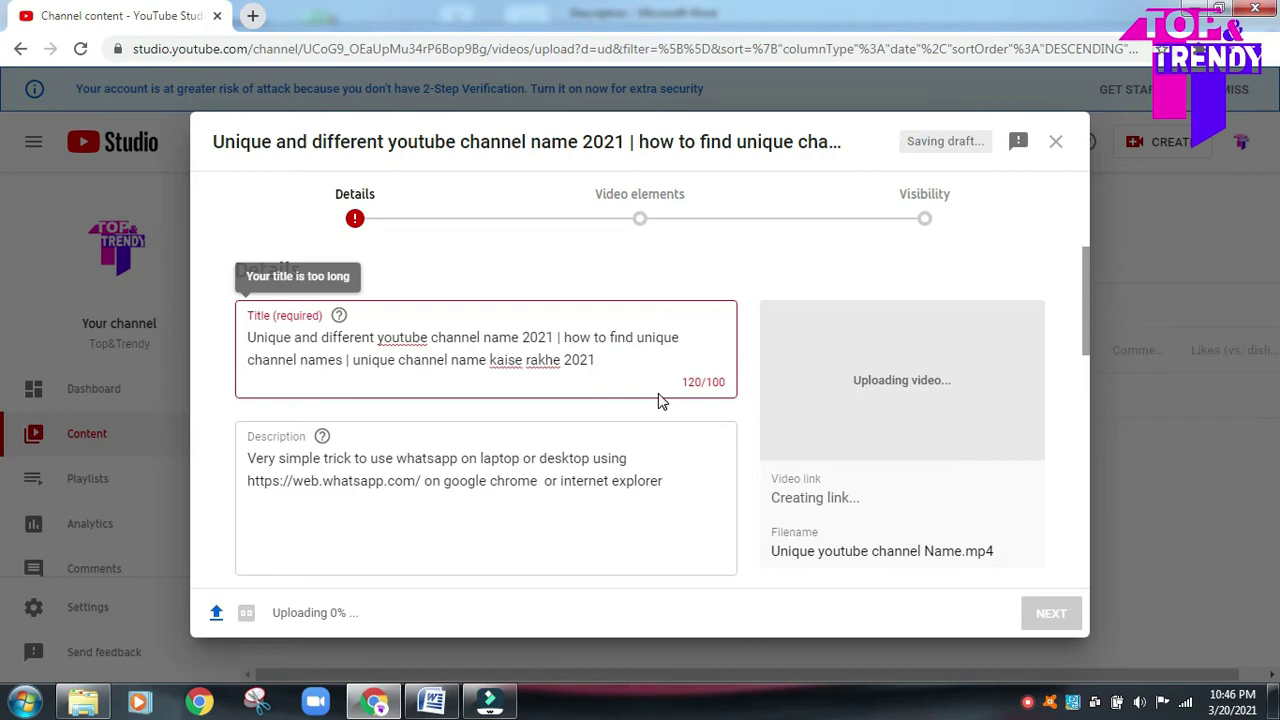
Shorten the video title to end at "unique channel" and replace the WhatsApp description with the Description text from the Word document.
{"action": "key", "text": "ctrl+z"}
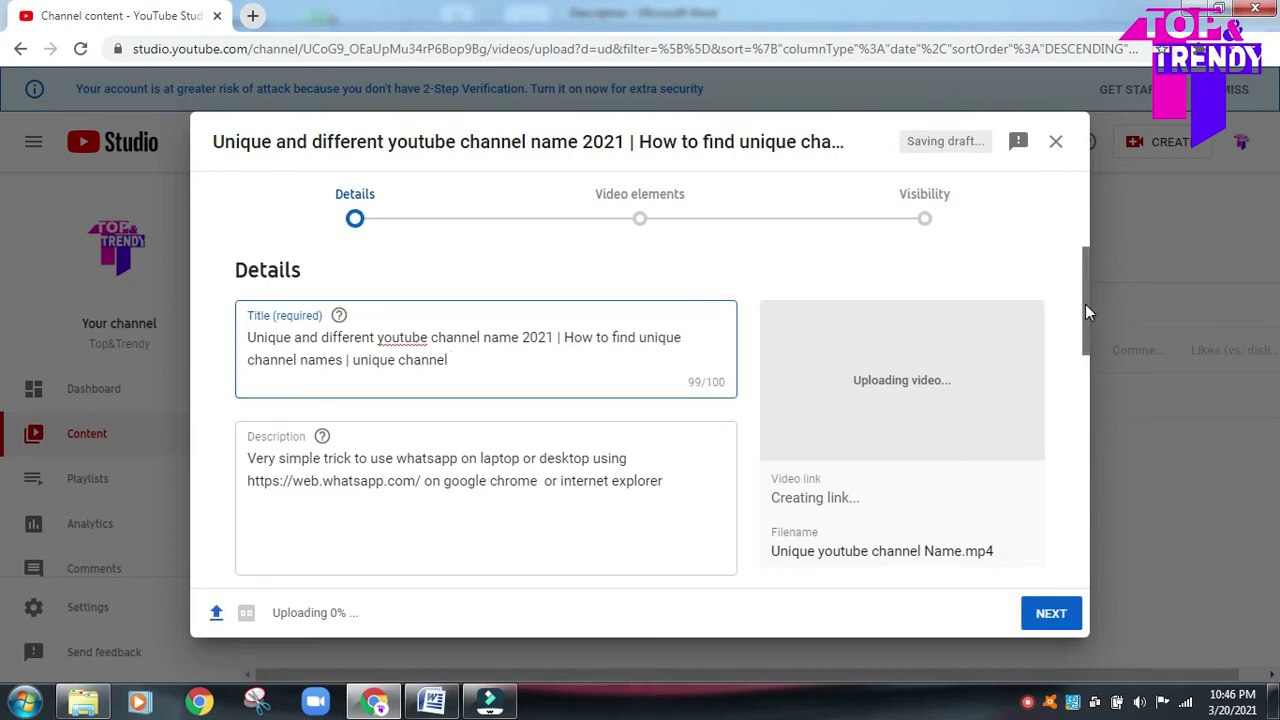
{"action": "scroll", "coordinate": [1088, 325], "scroll_direction": "down", "scroll_amount": 1}
{"action": "scroll", "coordinate": [1091, 345], "scroll_direction": "down", "scroll_amount": 1}
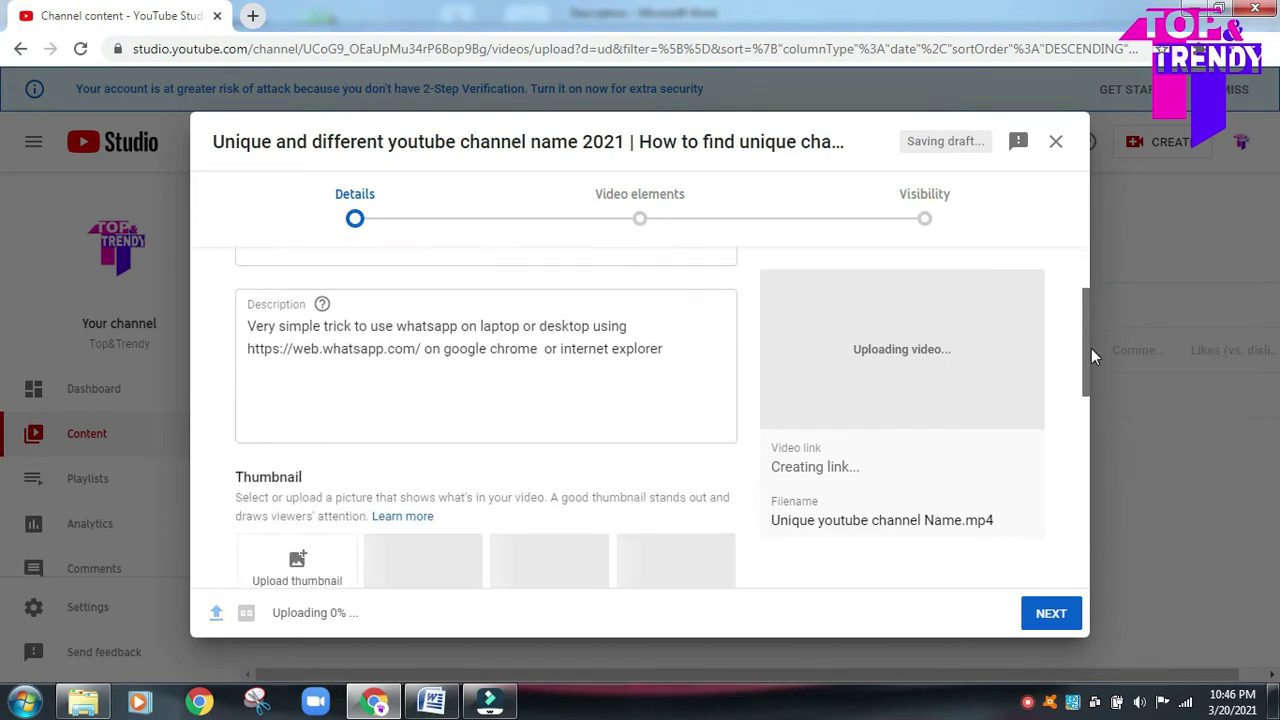
{"action": "left_click", "coordinate": [426, 345]}
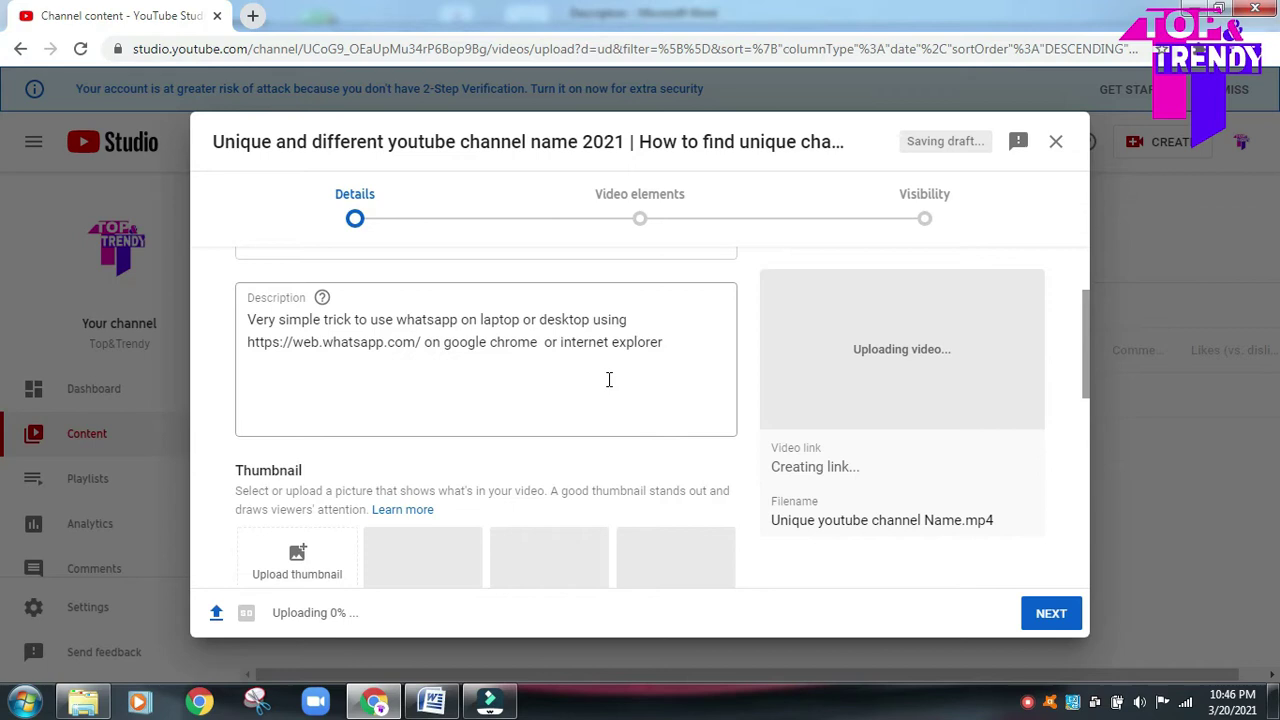
{"action": "left_click", "coordinate": [432, 702]}
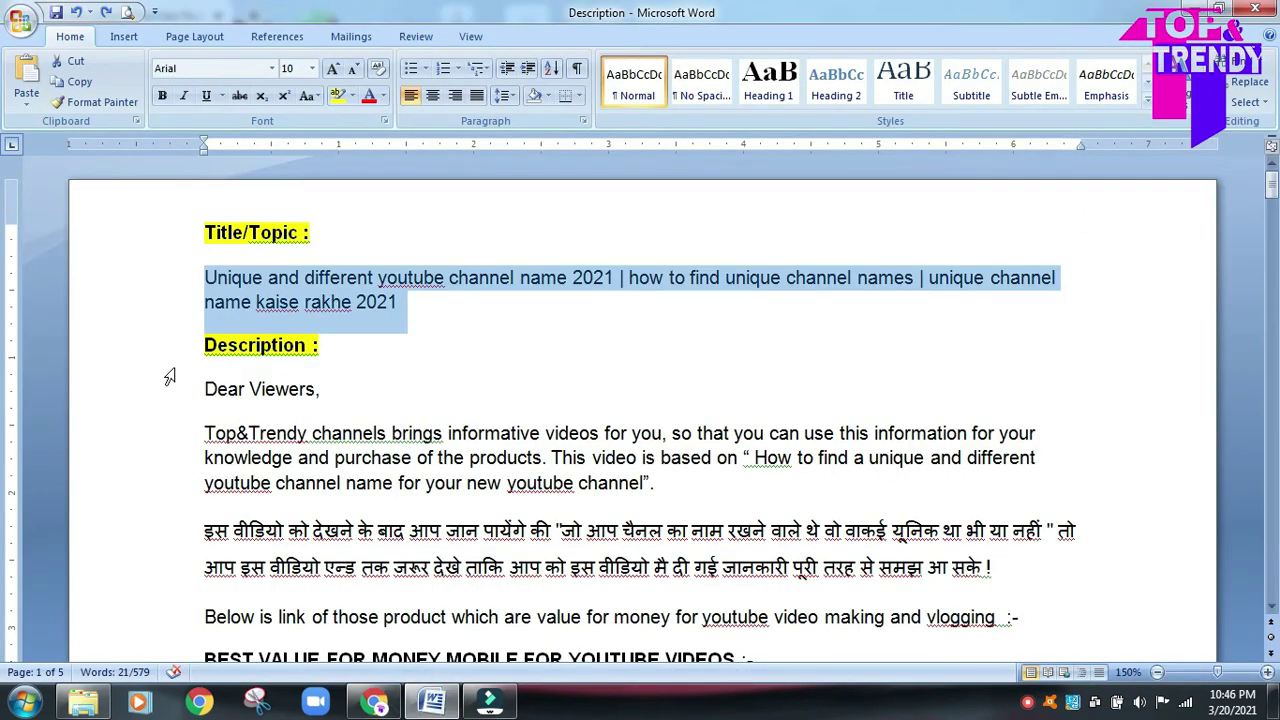
{"action": "left_click_drag", "start_coordinate": [203, 388], "coordinate": [400, 655]}
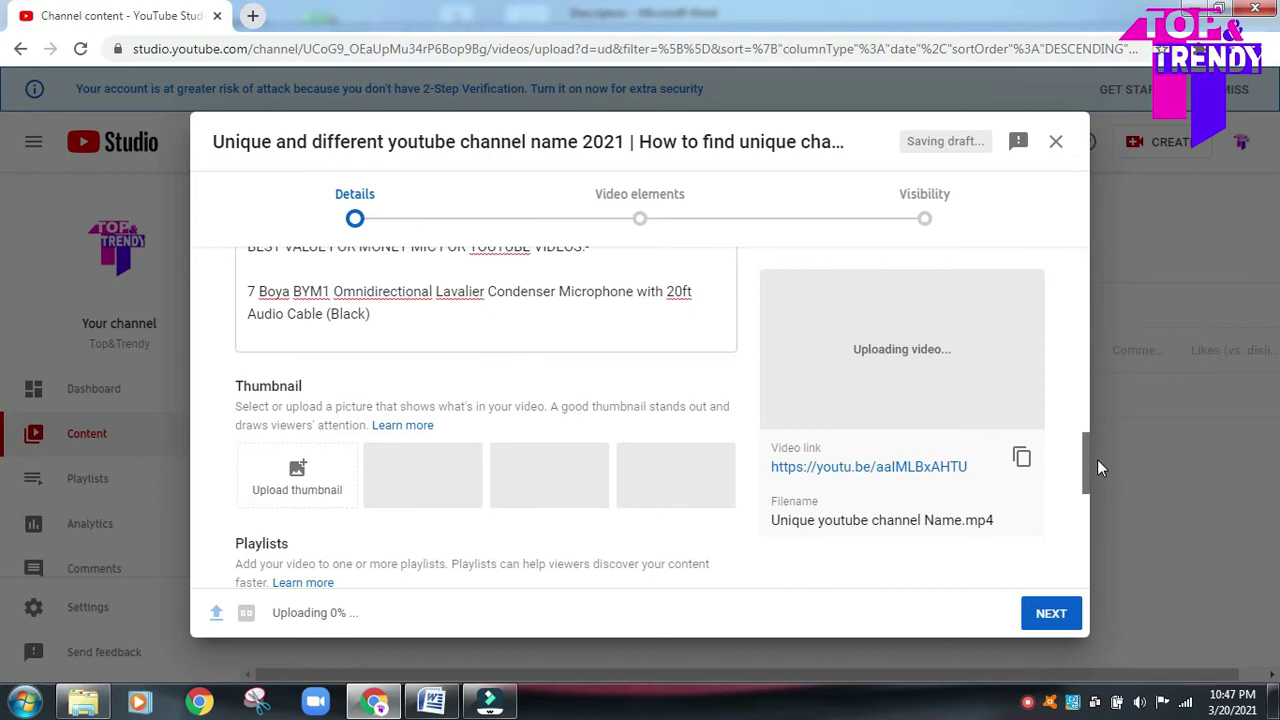
Upload the image "unique channel name" from the "Unique channel name search" folder as the video's thumbnail.
{"action": "left_click_drag", "start_coordinate": [1097, 459], "coordinate": [1103, 486]}
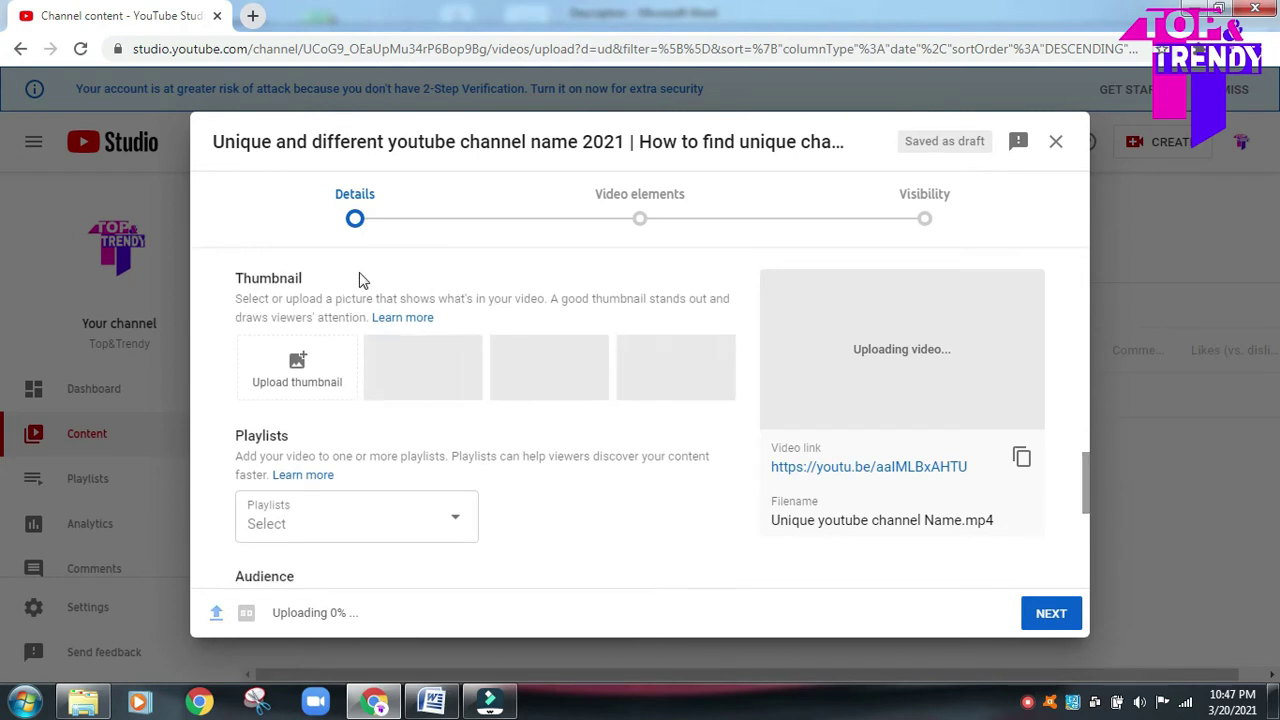
{"action": "left_click", "coordinate": [299, 364]}
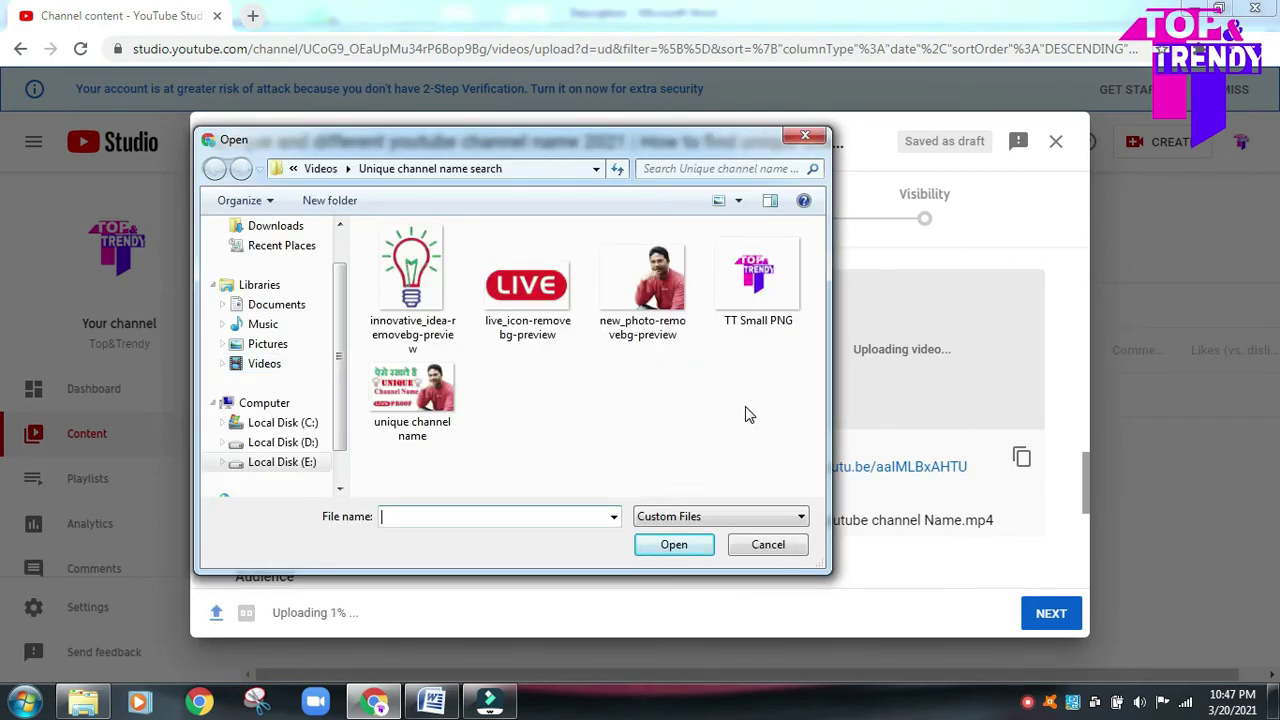
{"action": "left_click", "coordinate": [408, 396]}
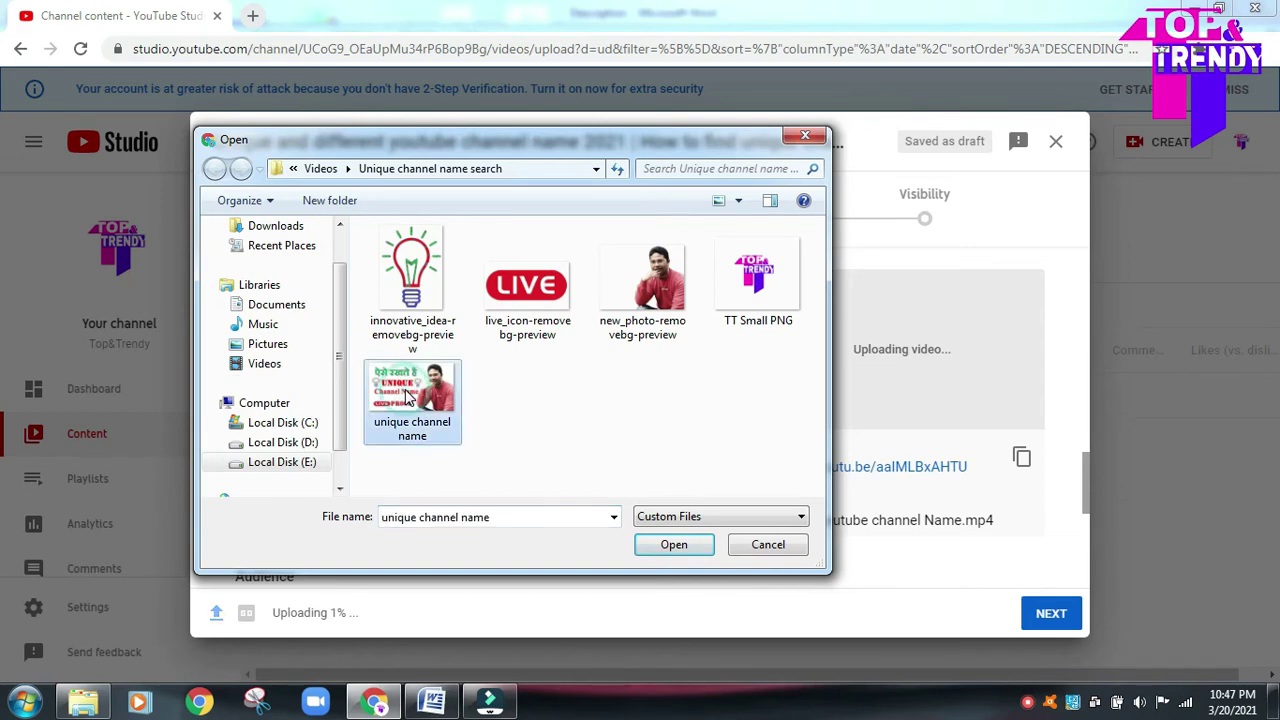
{"action": "left_click", "coordinate": [676, 550]}
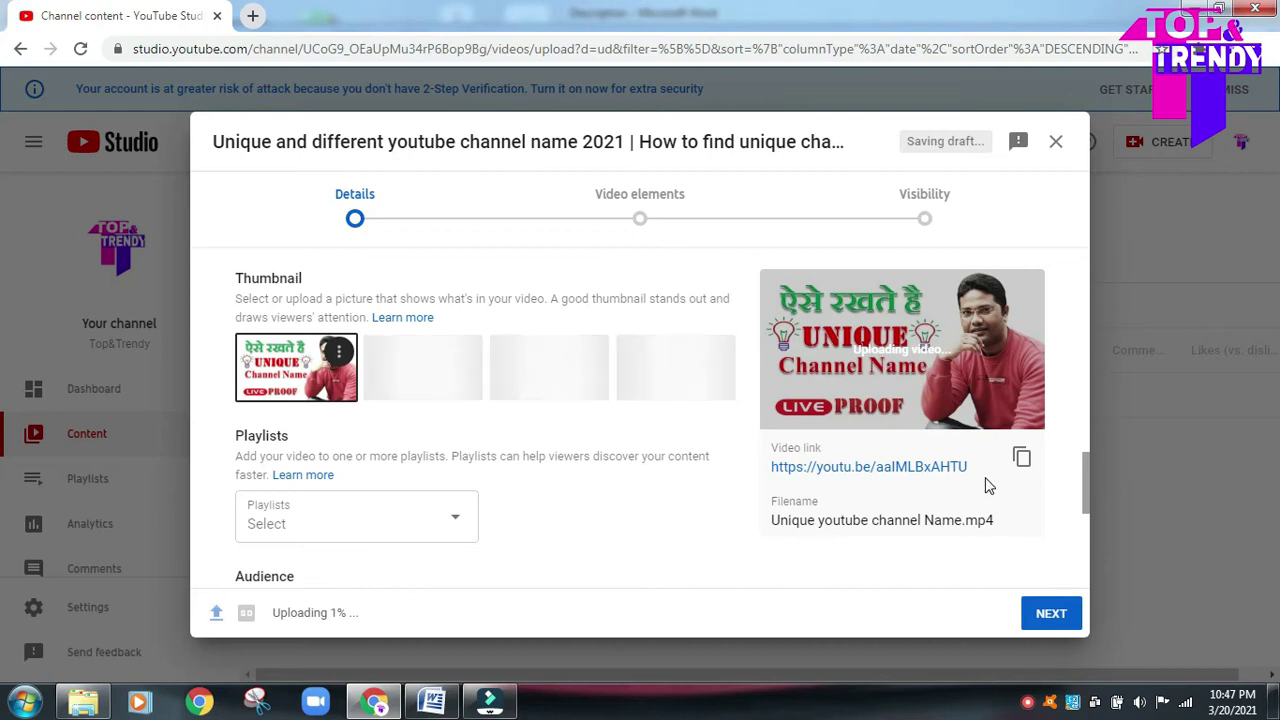
Expand the additional video details and remove all four prefilled WhatsApp tags.
{"action": "left_click_drag", "start_coordinate": [1085, 477], "coordinate": [1089, 547]}
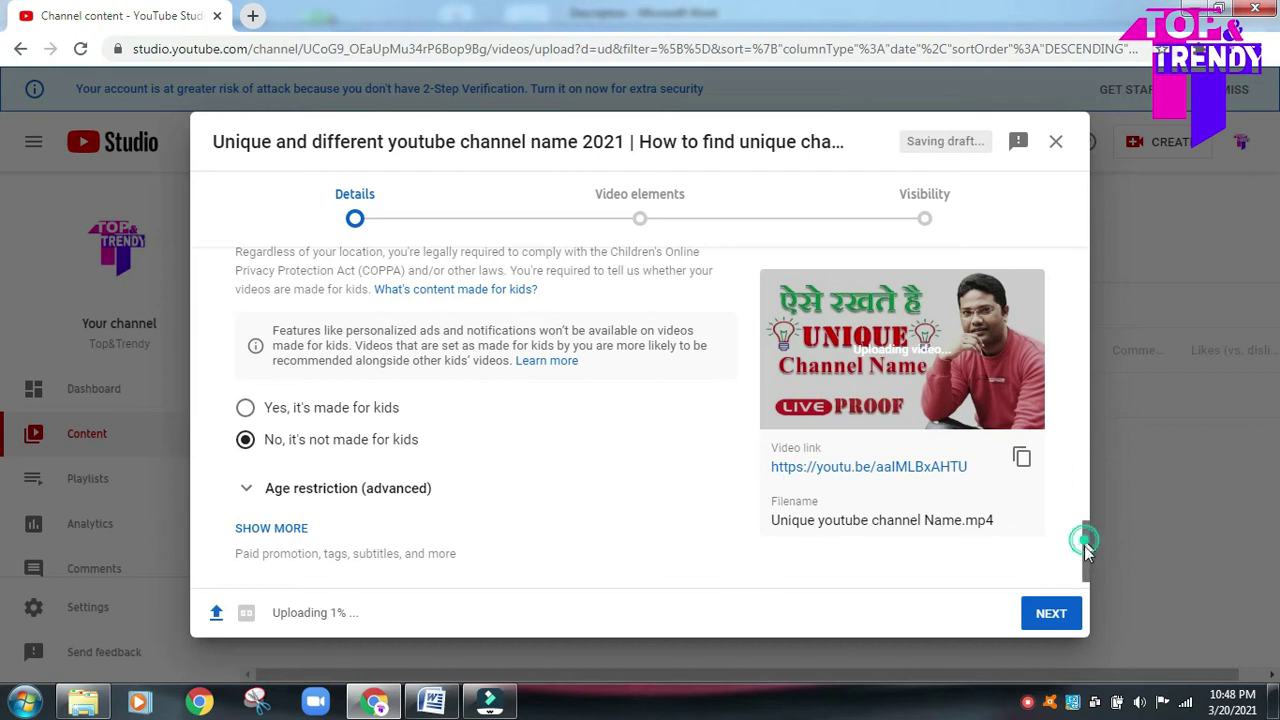
{"action": "scroll", "coordinate": [1085, 550], "scroll_direction": "down", "scroll_amount": 1}
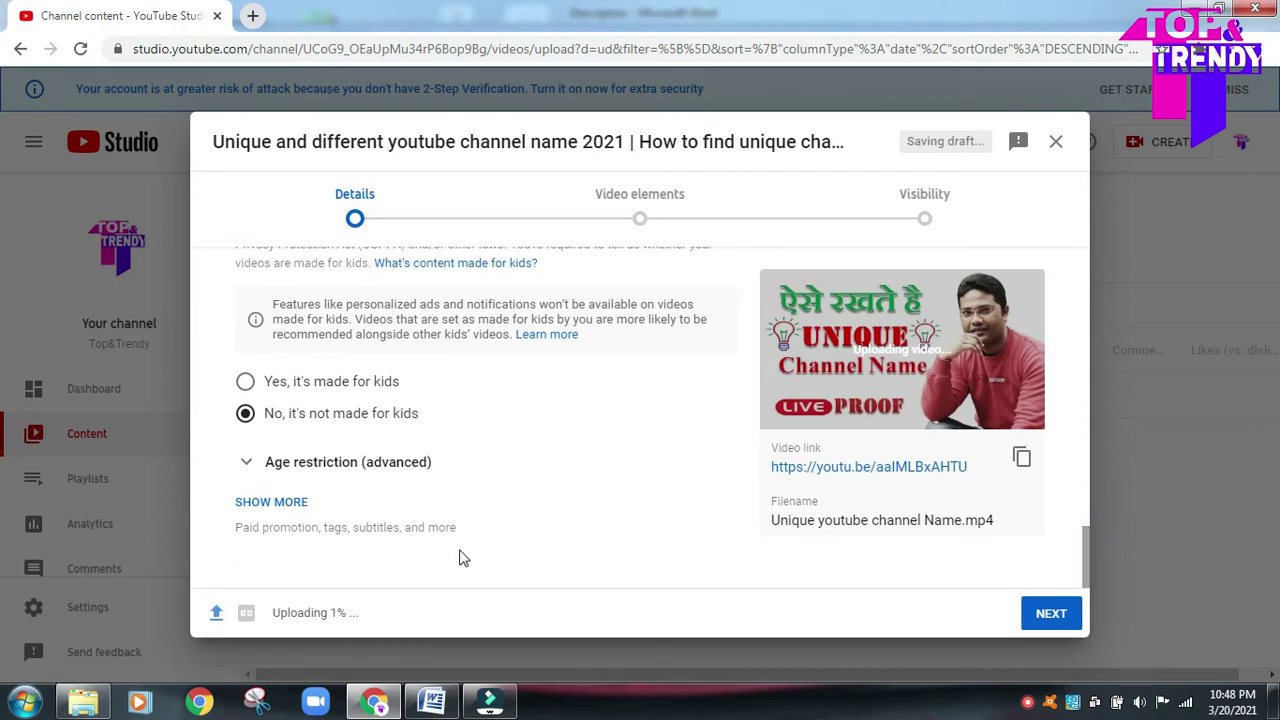
{"action": "left_click", "coordinate": [276, 508]}
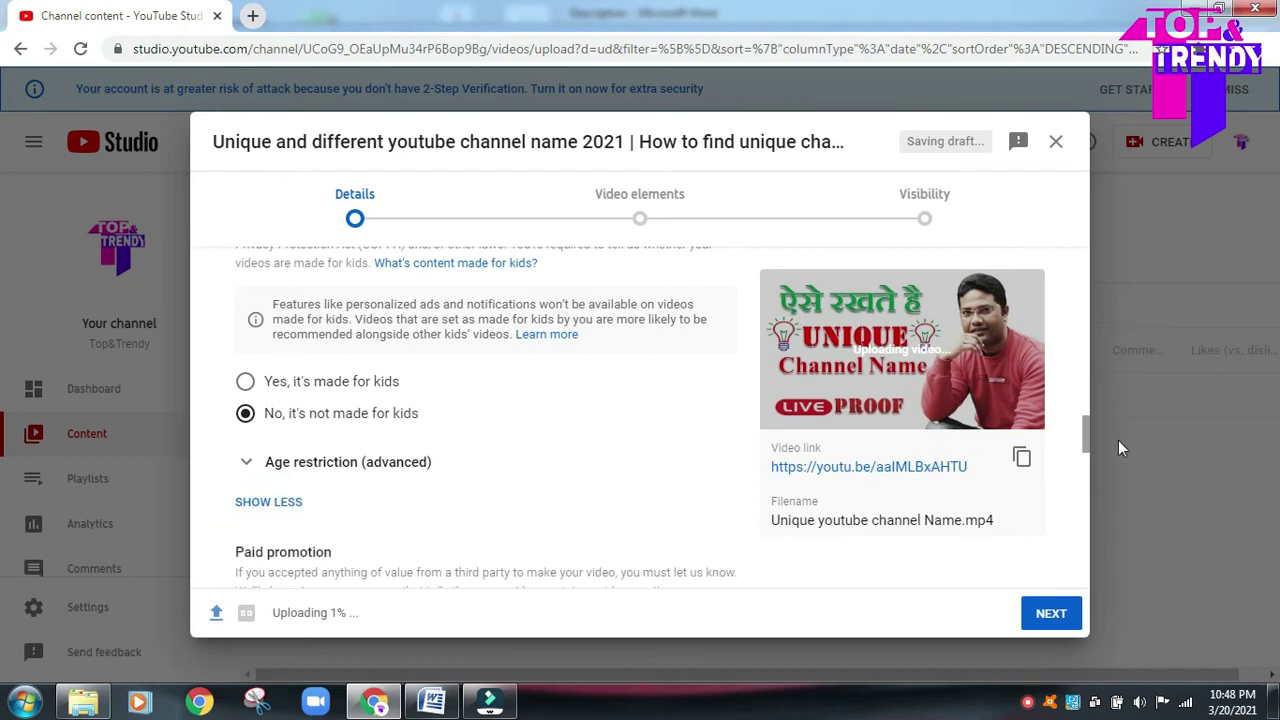
{"action": "left_click_drag", "start_coordinate": [1085, 431], "coordinate": [1087, 484]}
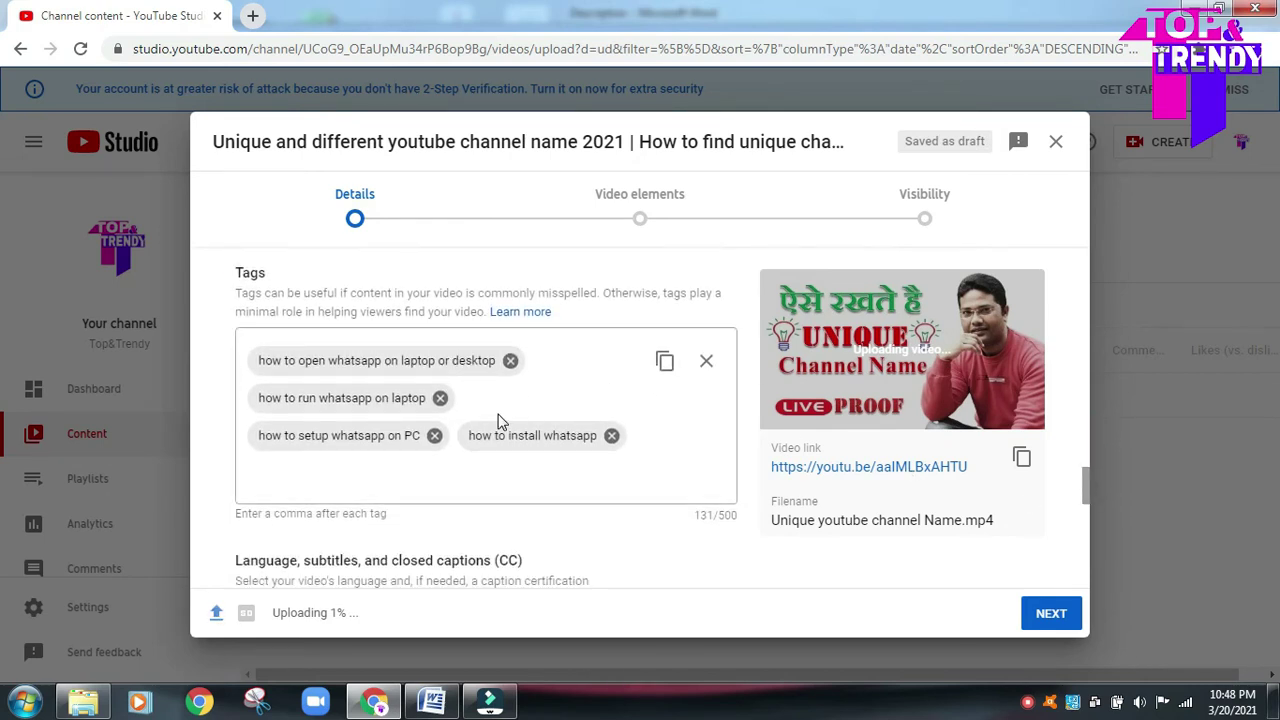
{"action": "left_click", "coordinate": [511, 361]}
{"action": "left_click", "coordinate": [438, 362]}
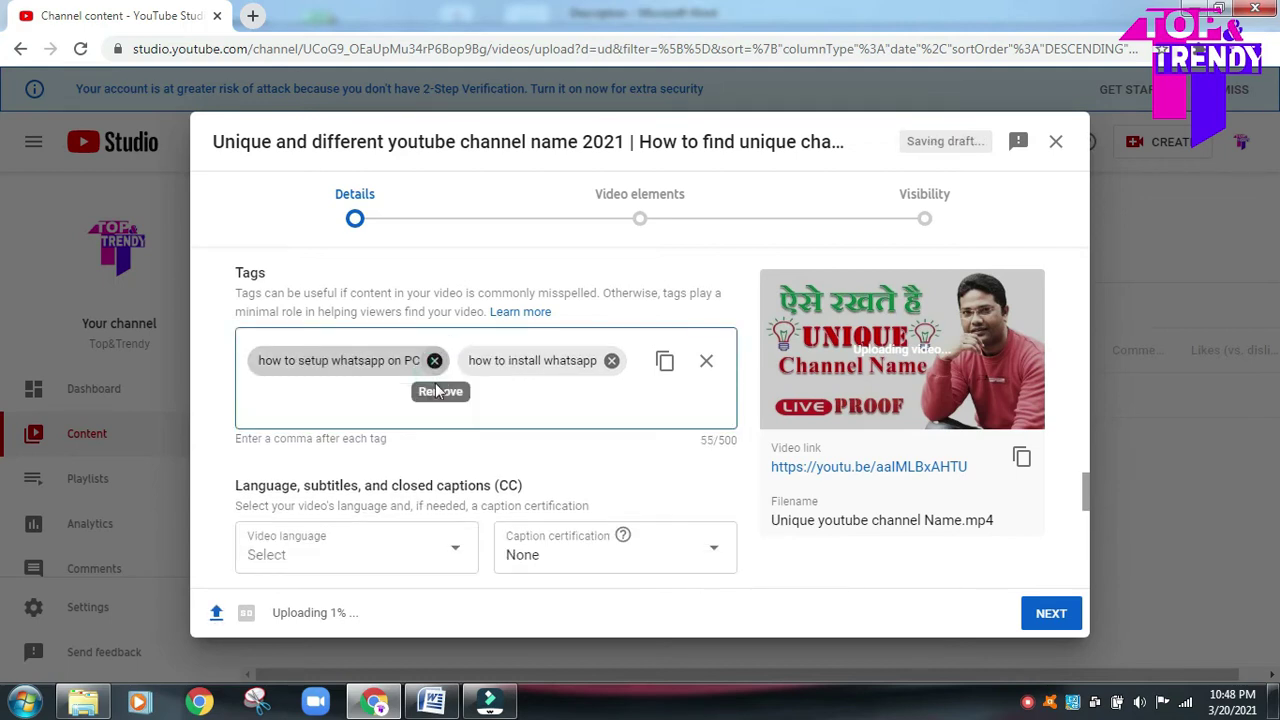
{"action": "left_click", "coordinate": [434, 361]}
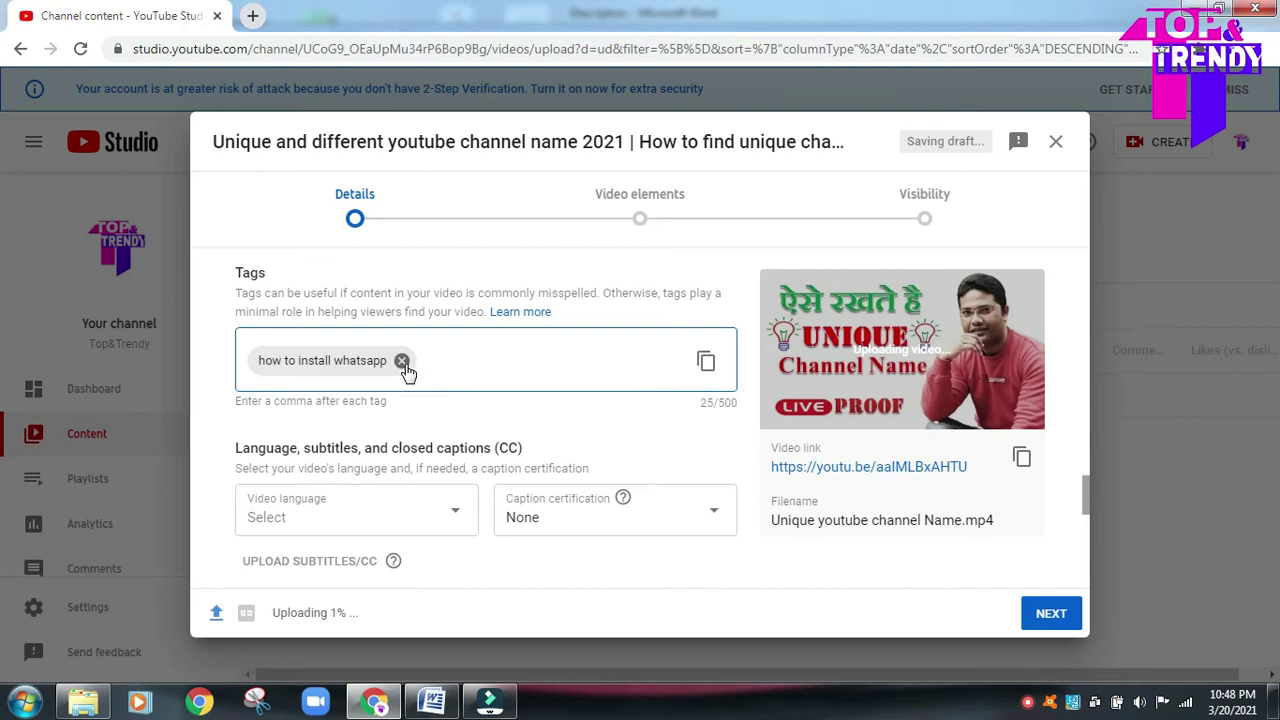
{"action": "left_click", "coordinate": [403, 363]}
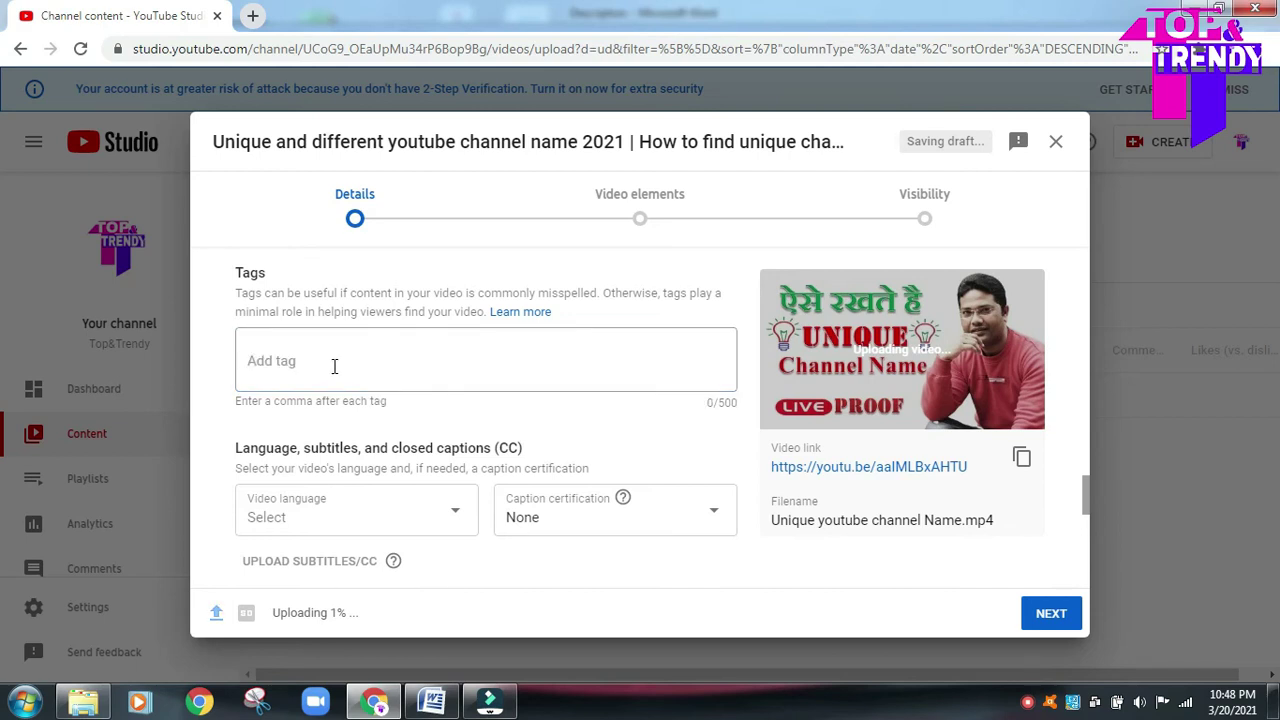
Copy "Unique youtube channel names" from the Tage list in the Word document and add it as a video tag in YouTube Studio.
{"action": "left_click", "coordinate": [432, 700]}
{"action": "left_click_drag", "start_coordinate": [1272, 287], "coordinate": [1272, 312]}
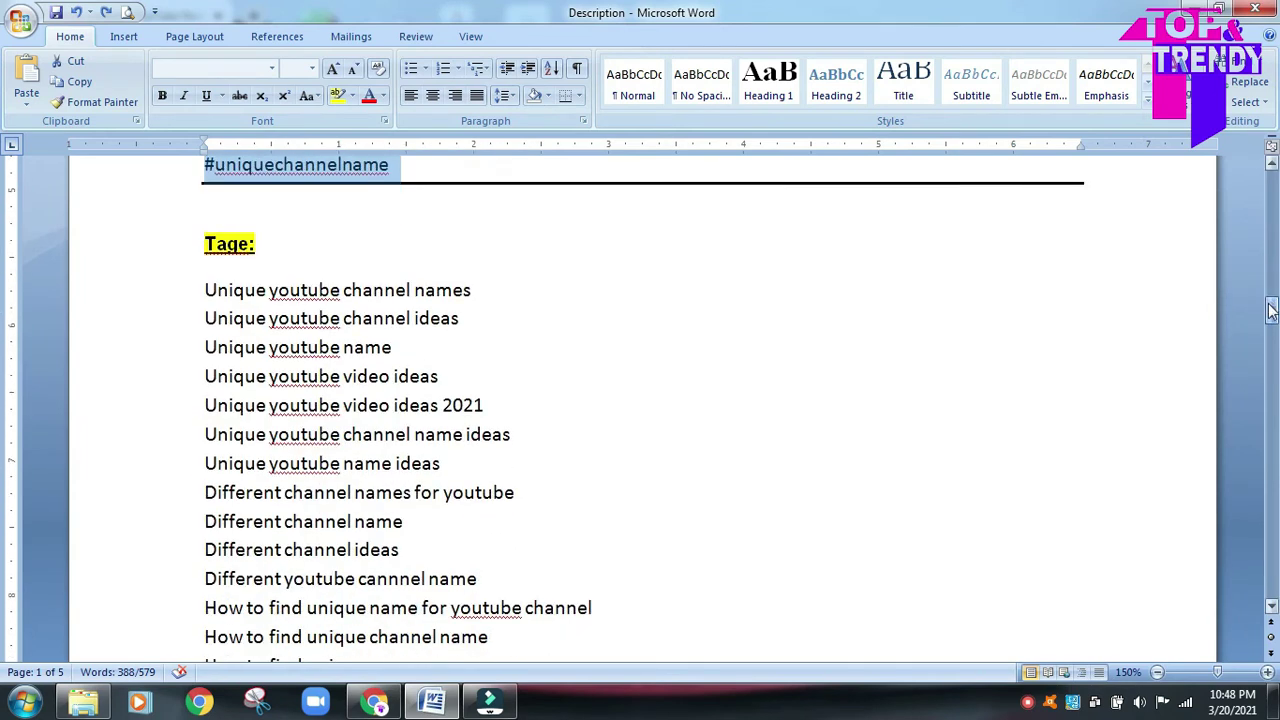
{"action": "left_click_drag", "start_coordinate": [471, 290], "coordinate": [204, 296]}
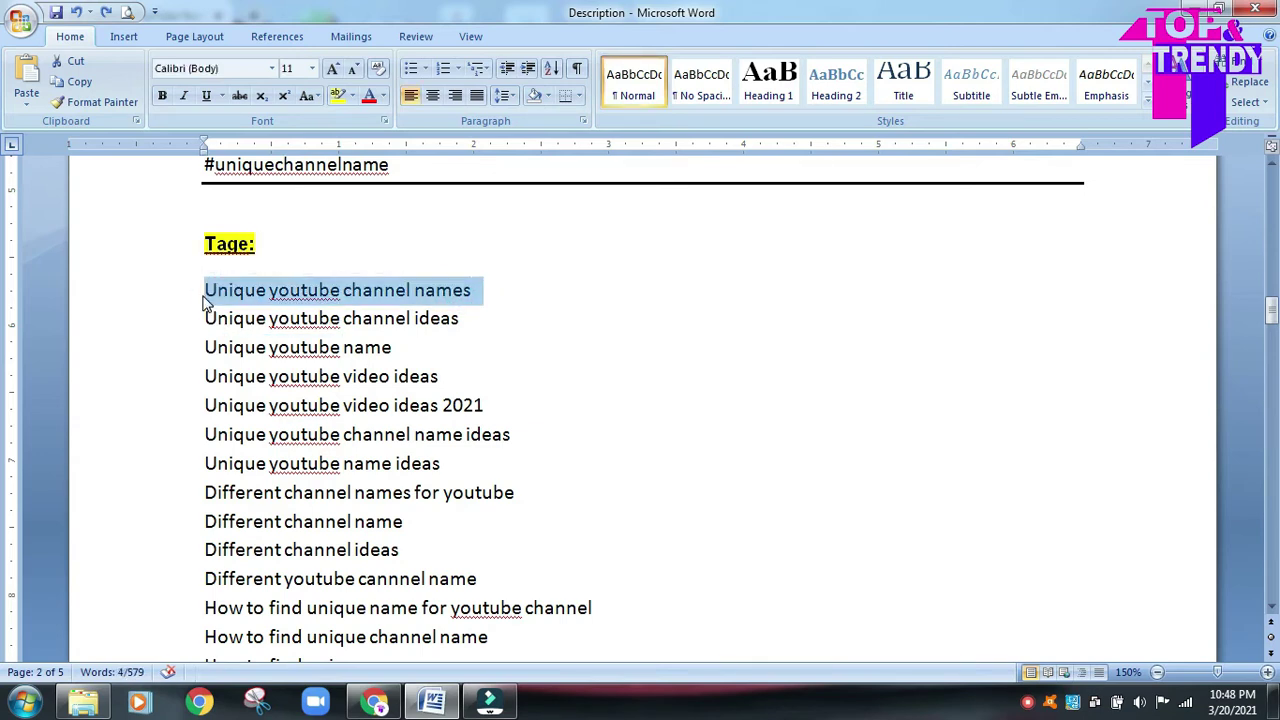
{"action": "left_click", "coordinate": [310, 347]}
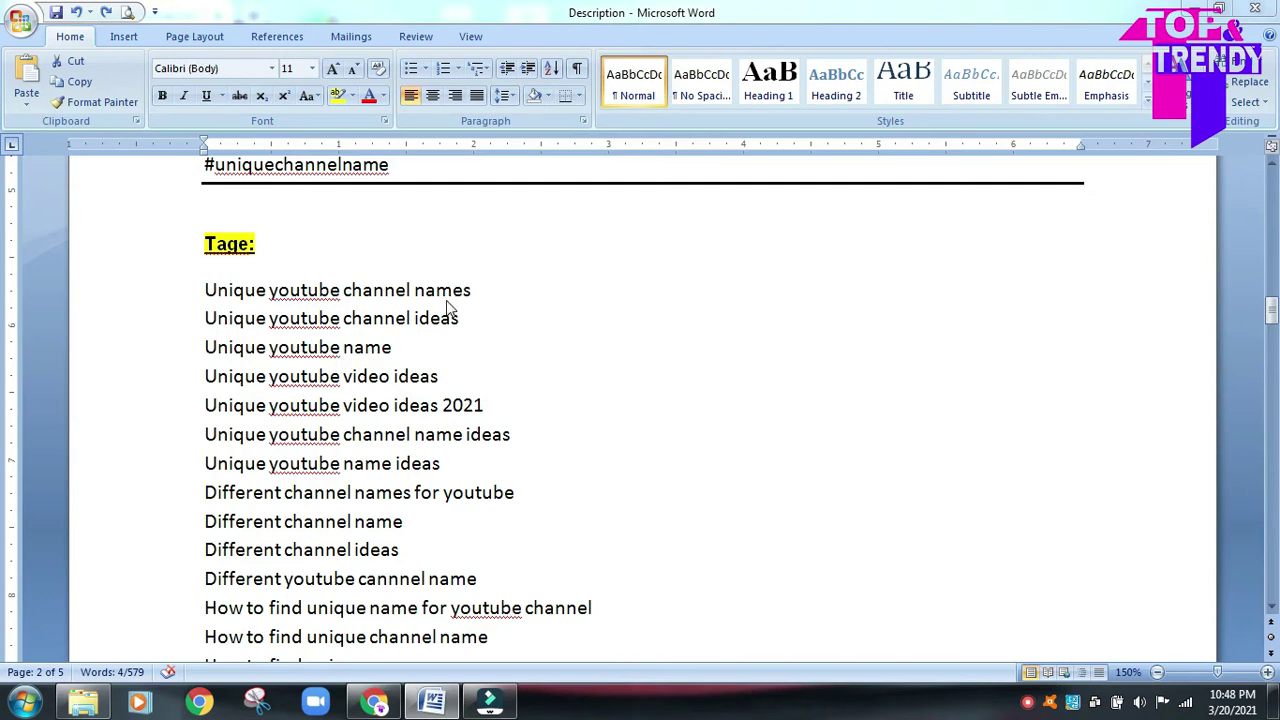
{"action": "triple_click", "coordinate": [477, 295]}
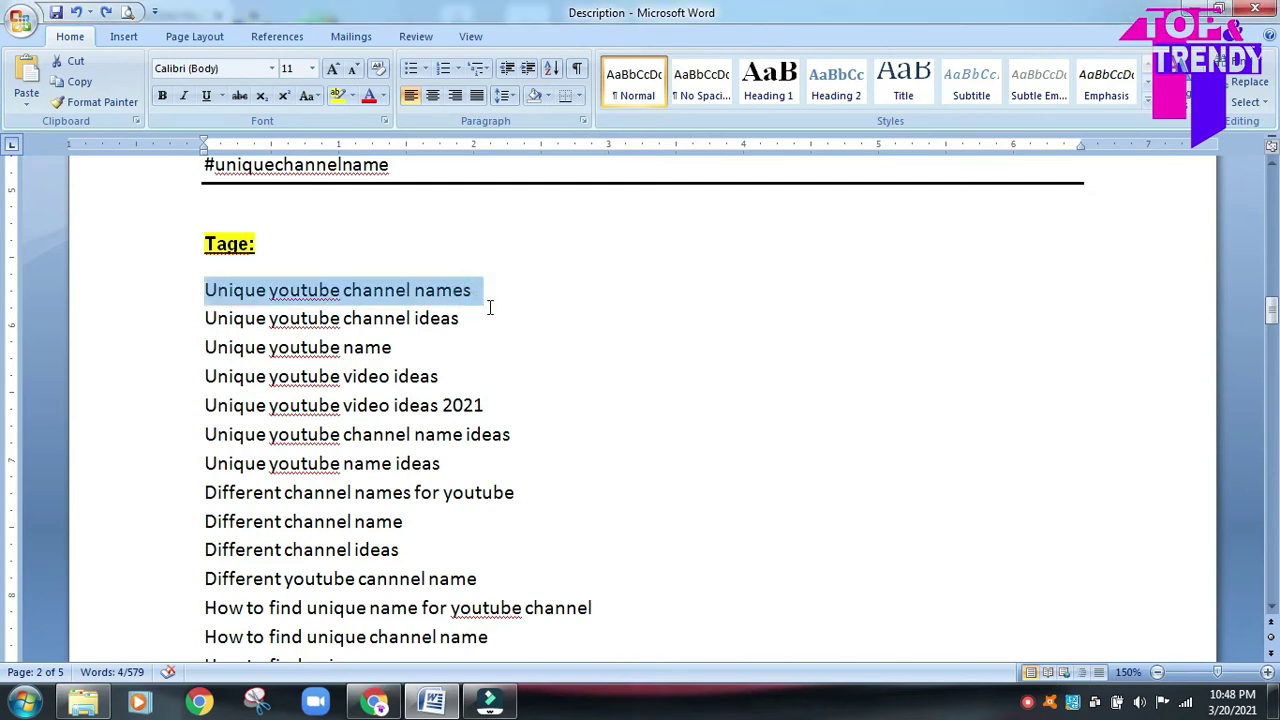
{"action": "left_click", "coordinate": [486, 297]}
{"action": "left_click_drag", "start_coordinate": [472, 290], "coordinate": [210, 300]}
{"action": "key", "text": "ctrl+c"}
{"action": "key", "text": "alt+Tab"}
{"action": "left_click", "coordinate": [280, 335]}
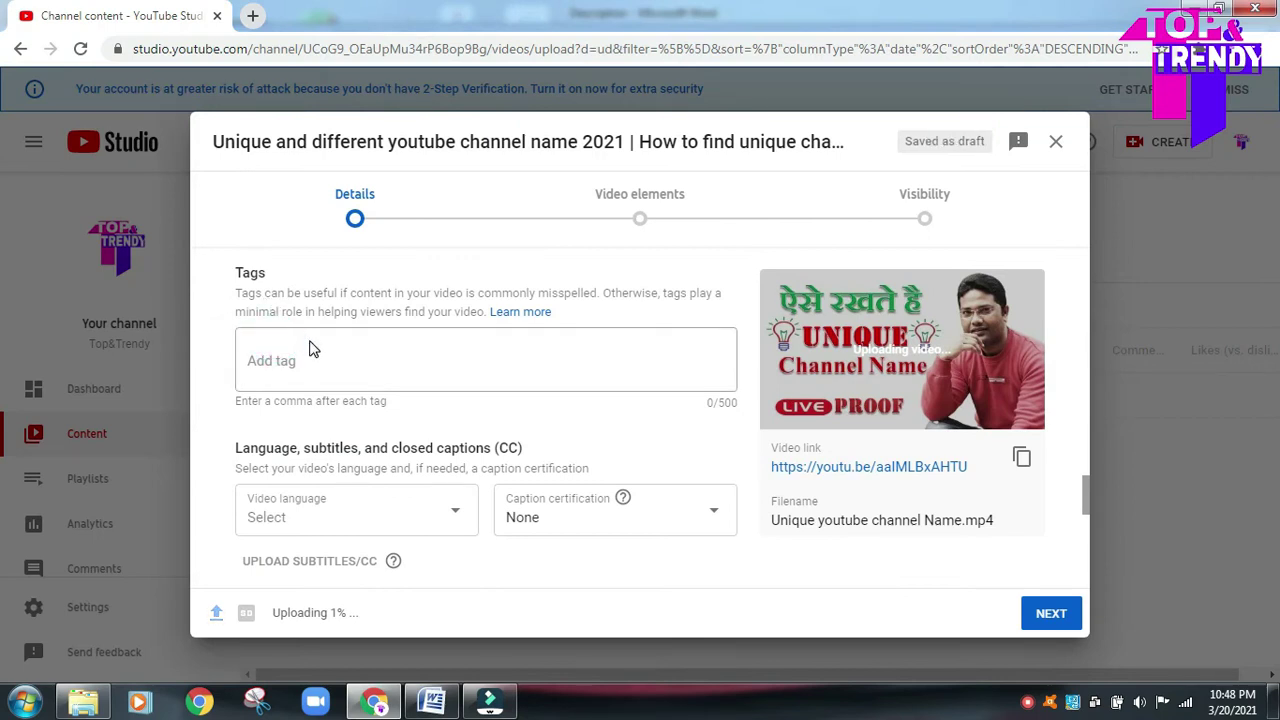
{"action": "left_click", "coordinate": [289, 359]}
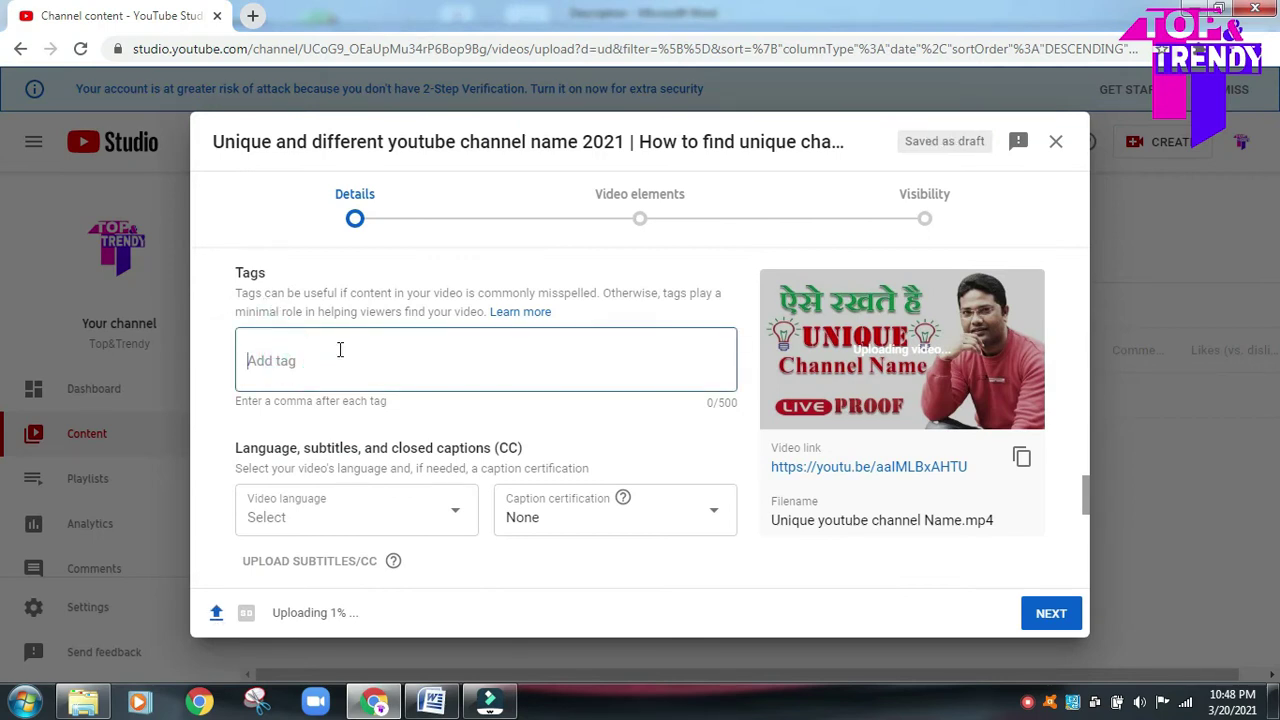
{"action": "key", "text": "ctrl+v"}
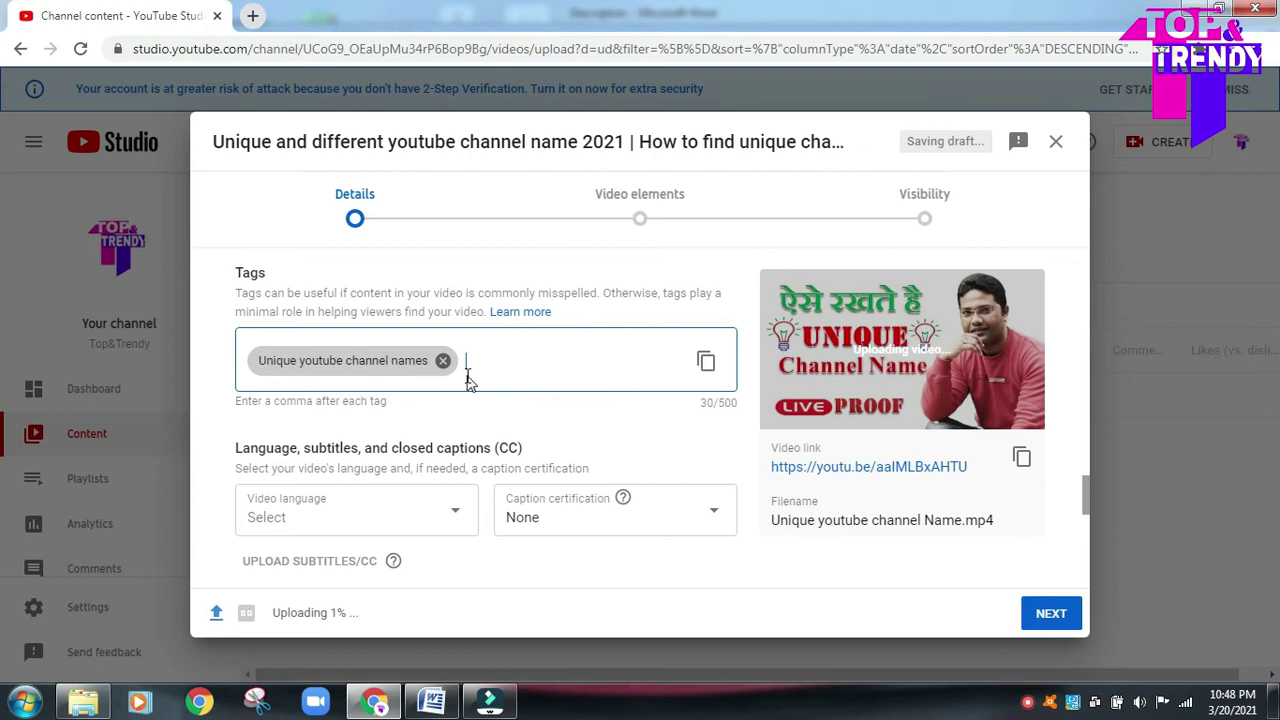
Copy the next entry, "Unique youtube channel ideas", from the Word tag list into the video's tags in Chrome.
{"action": "key", "text": "alt+Tab"}
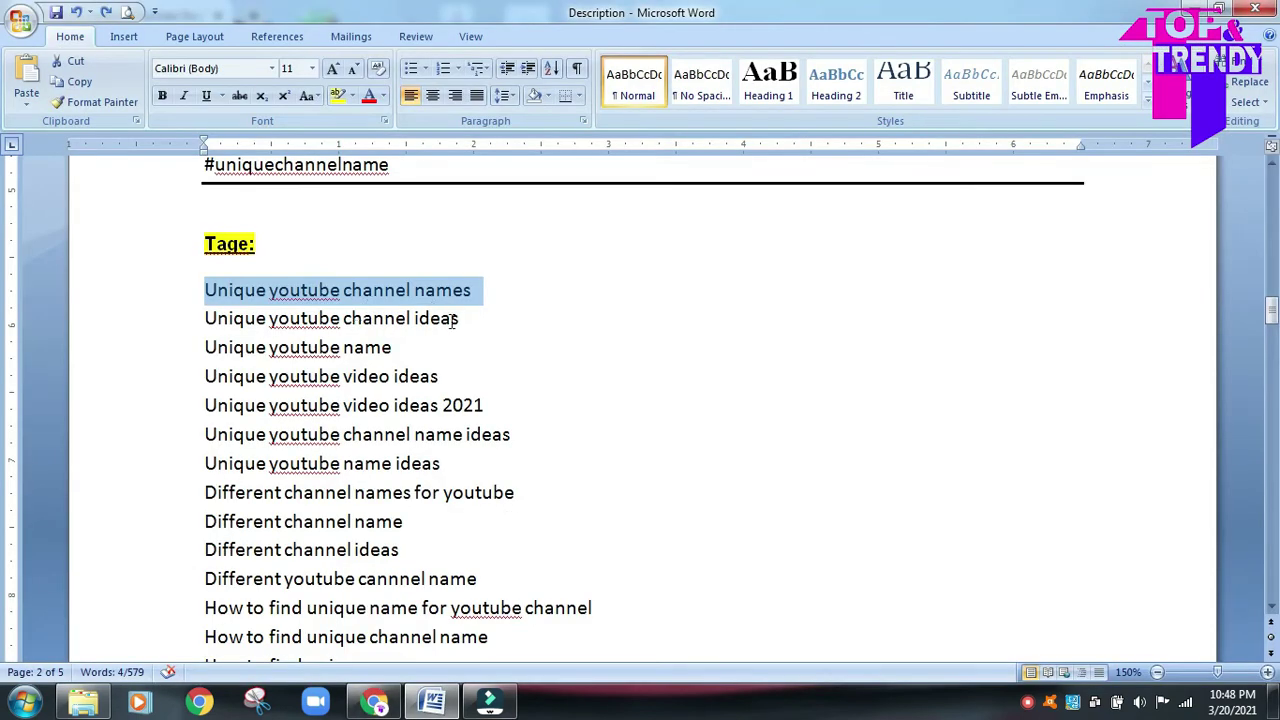
{"action": "left_click_drag", "start_coordinate": [461, 318], "coordinate": [258, 322]}
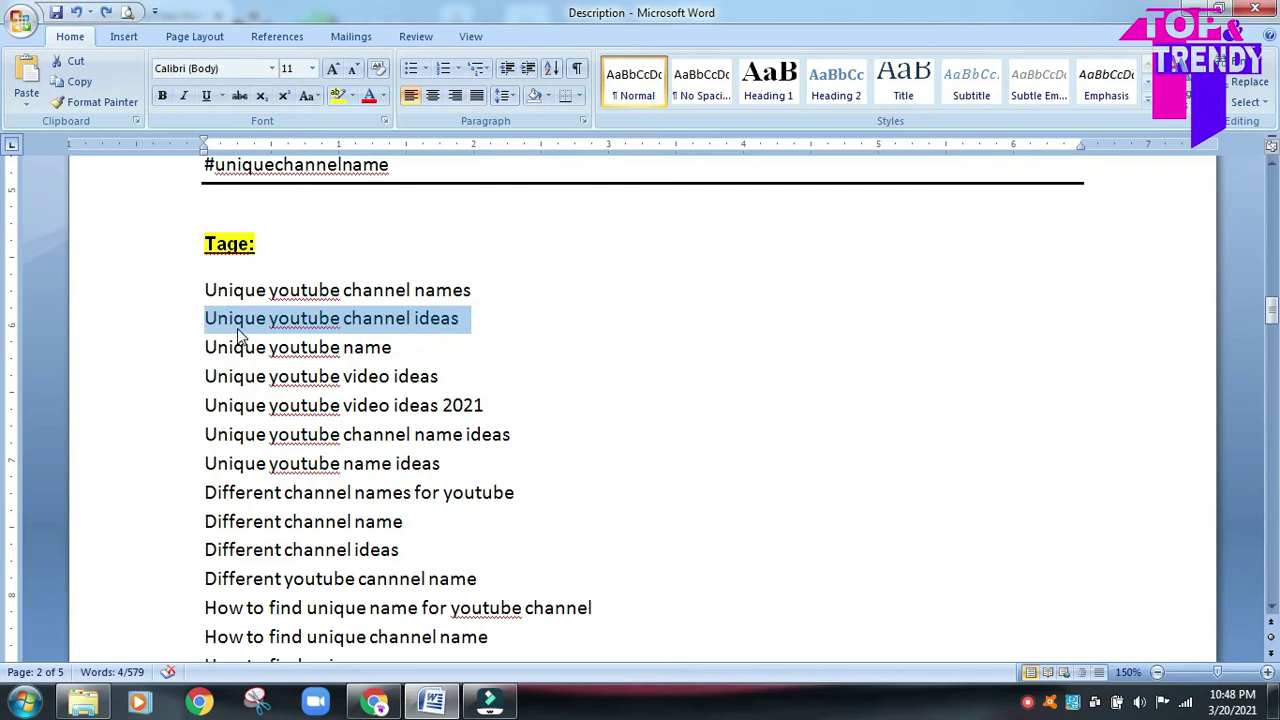
{"action": "key", "text": "alt+Tab"}
{"action": "left_click", "coordinate": [462, 378]}
Set the video language to Hindi in the language and subtitles section.
{"action": "scroll", "coordinate": [1083, 523], "scroll_direction": "down", "scroll_amount": 2}
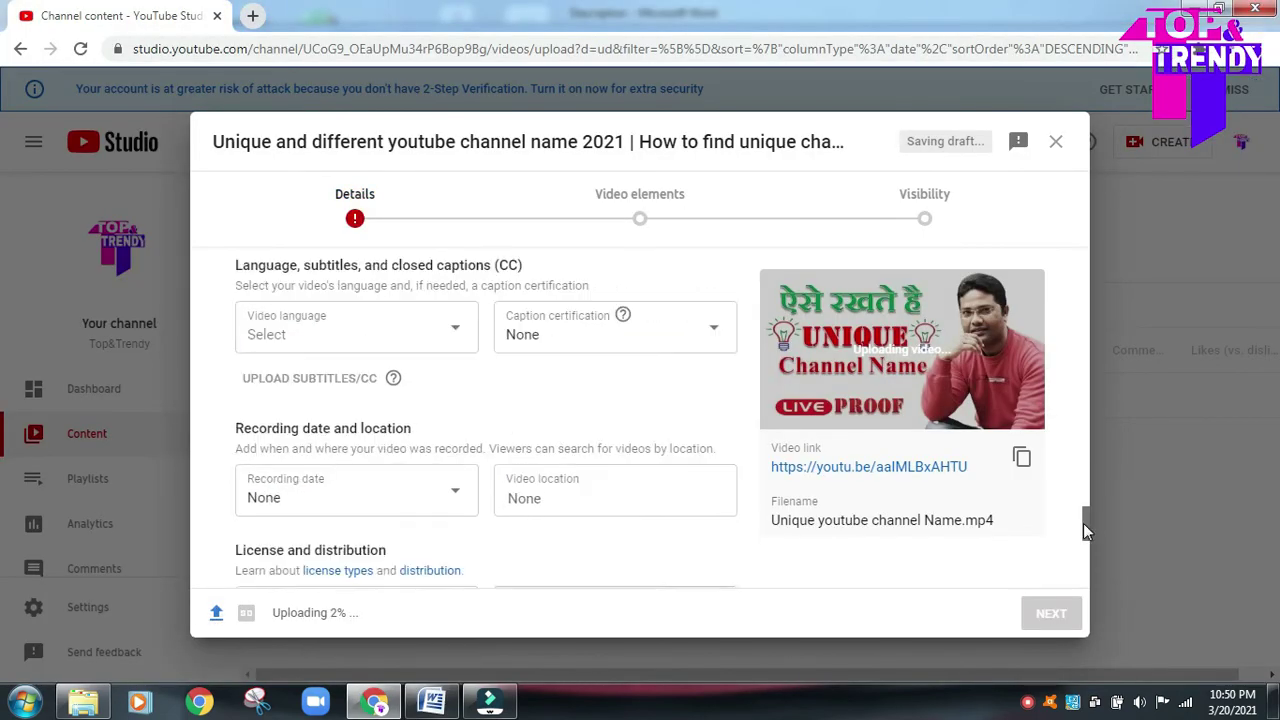
{"action": "left_click", "coordinate": [457, 323]}
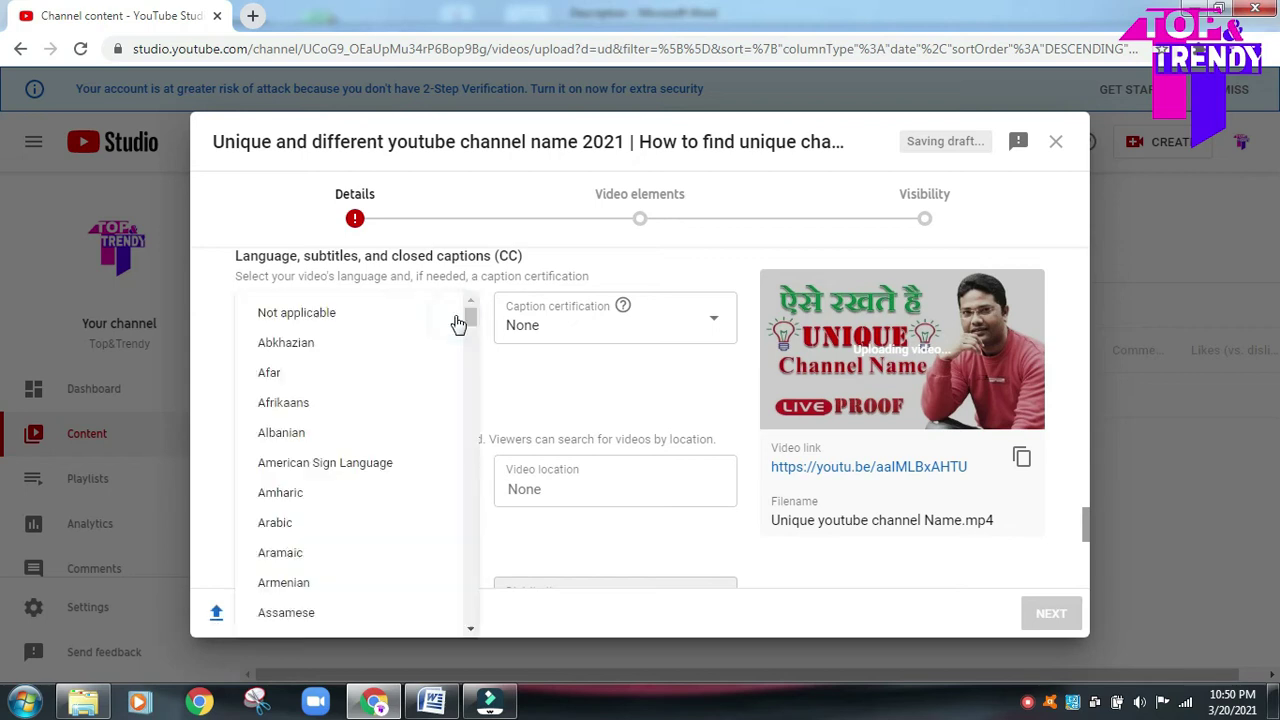
{"action": "left_click", "coordinate": [457, 323]}
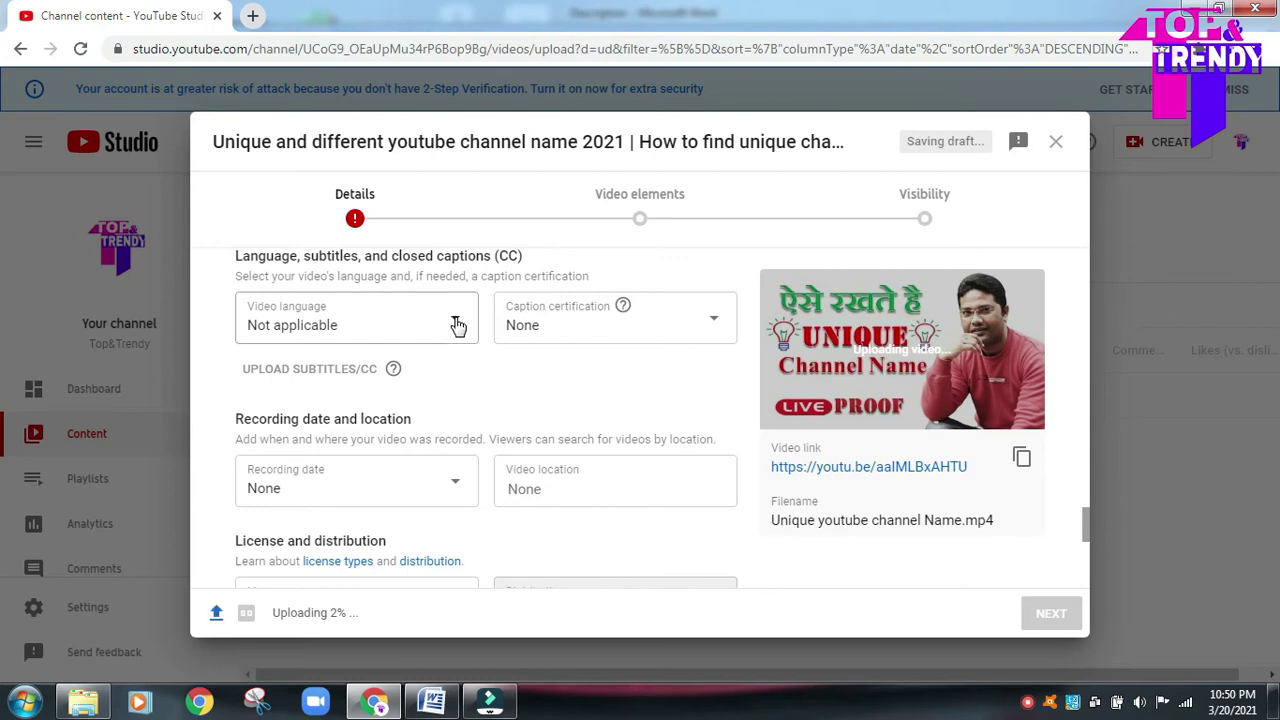
{"action": "left_click", "coordinate": [457, 323]}
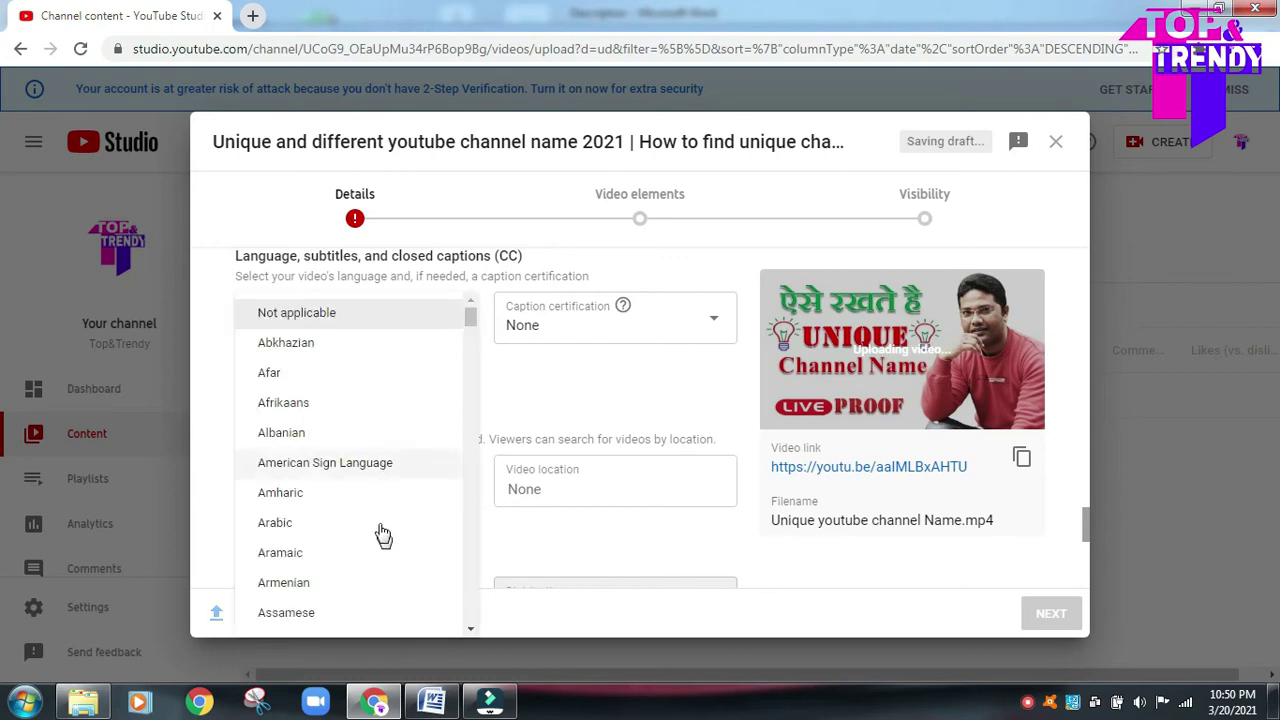
{"action": "scroll", "coordinate": [361, 523], "scroll_direction": "down", "scroll_amount": 20}
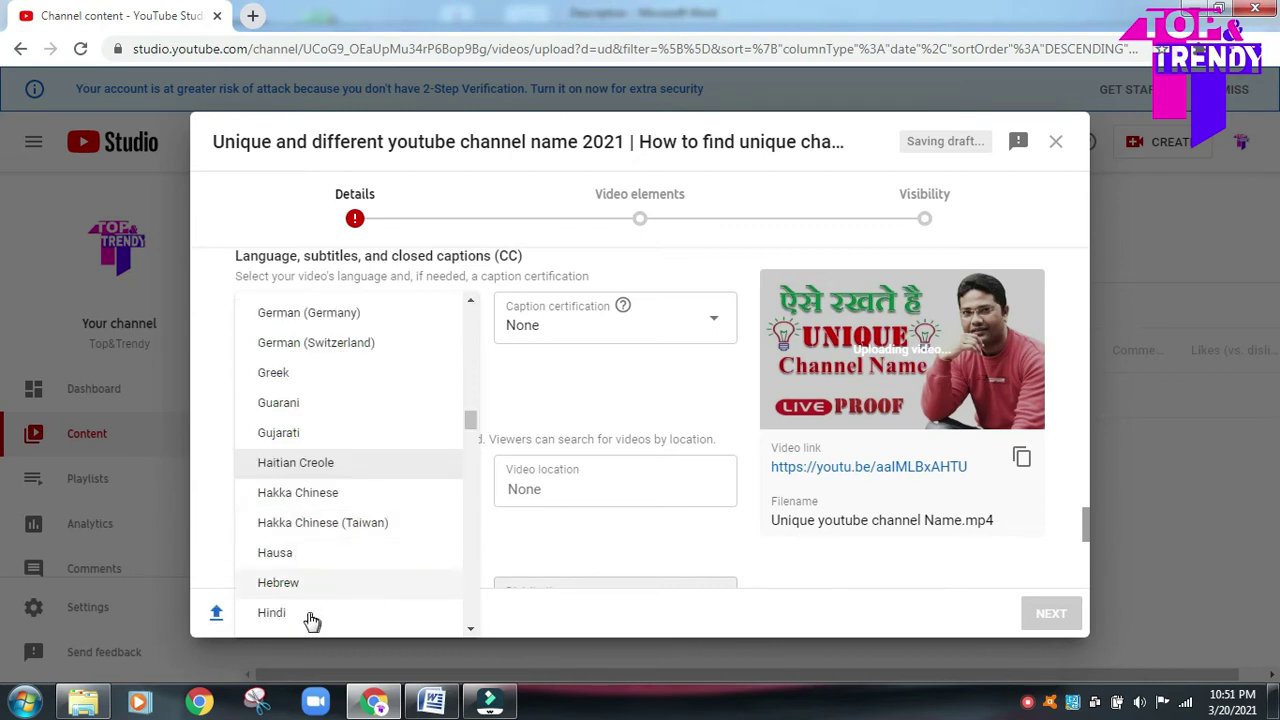
{"action": "left_click", "coordinate": [272, 612]}
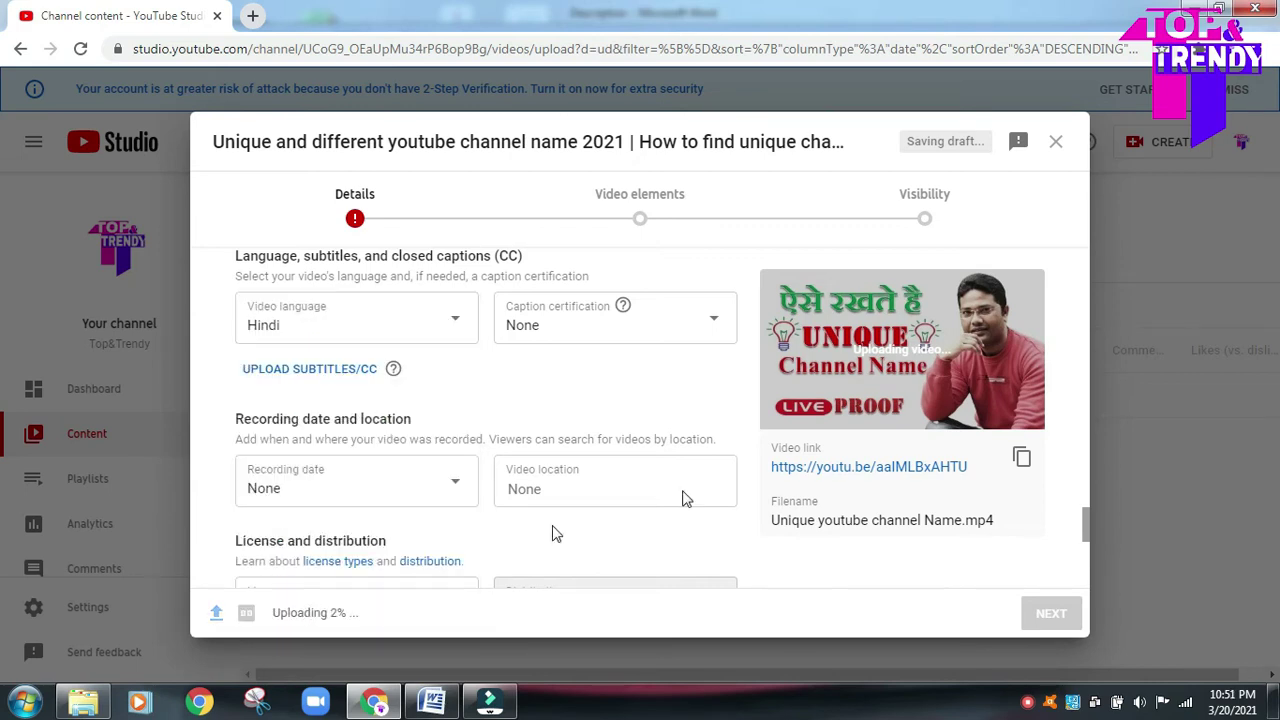
Go through the remaining video details, advance to Video elements and open the end screen editor.
{"action": "left_click_drag", "start_coordinate": [1084, 517], "coordinate": [1084, 536]}
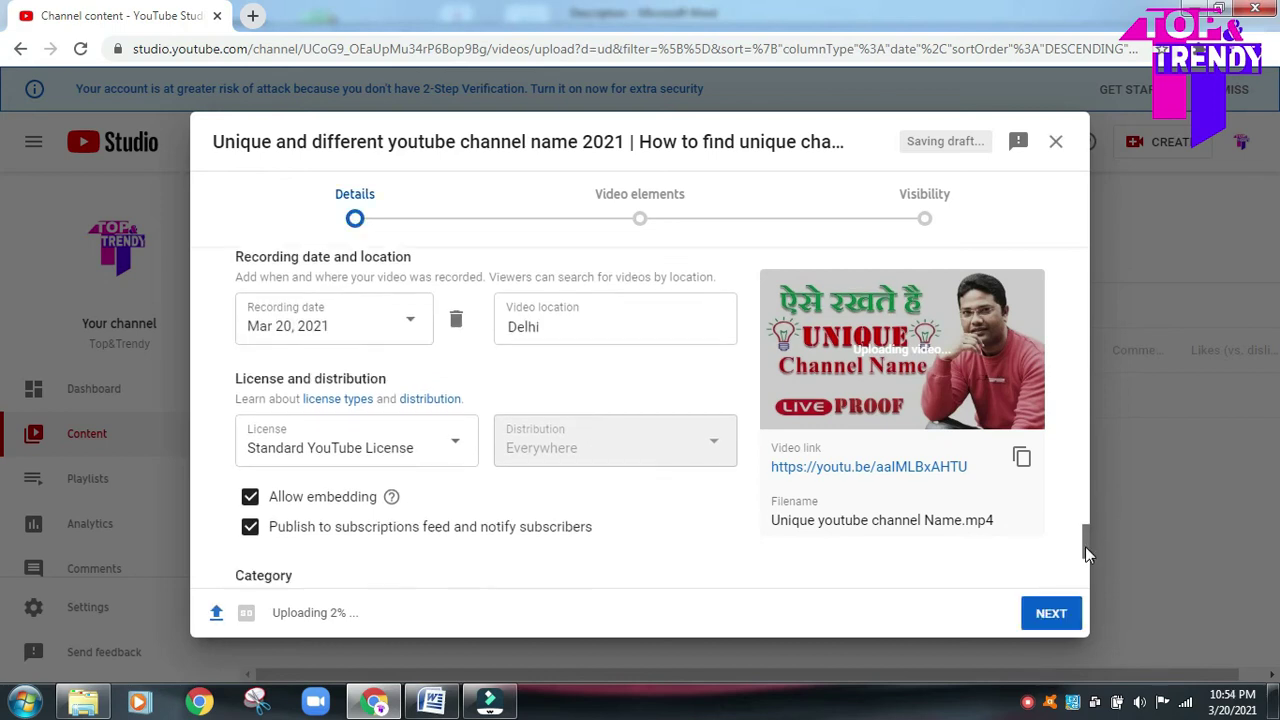
{"action": "left_click_drag", "start_coordinate": [1085, 546], "coordinate": [1090, 575]}
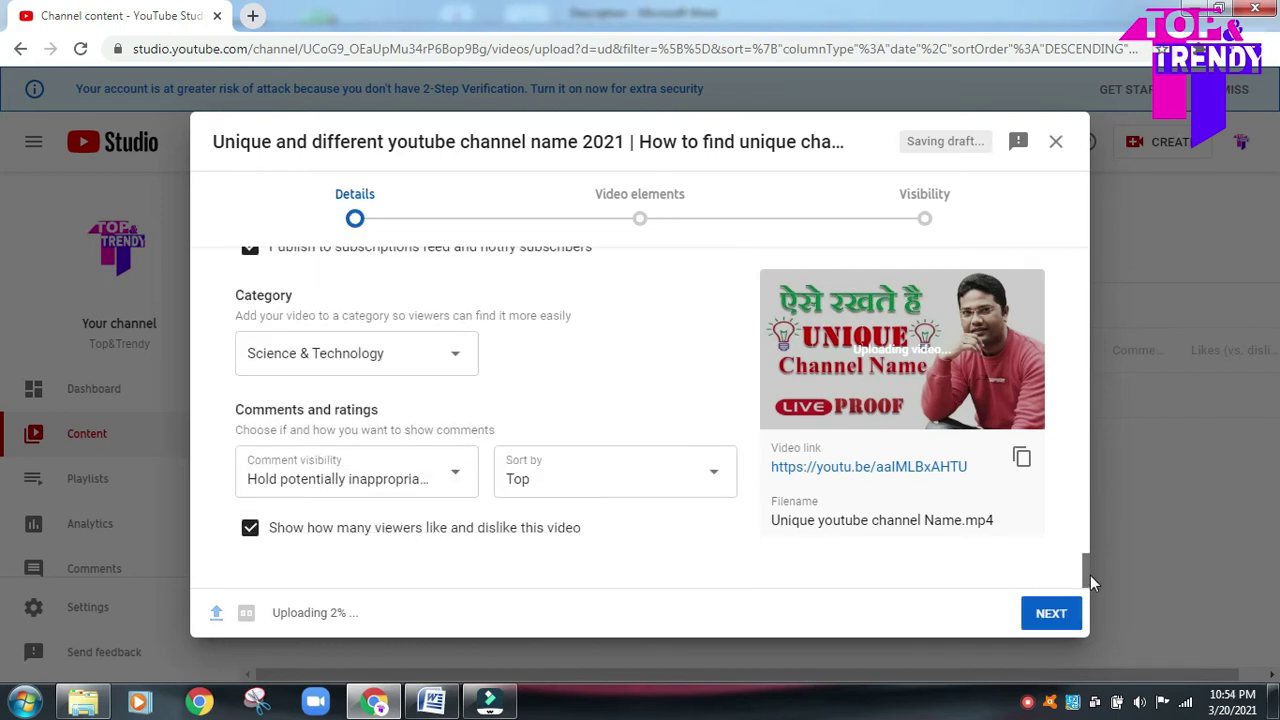
{"action": "left_click", "coordinate": [1051, 614]}
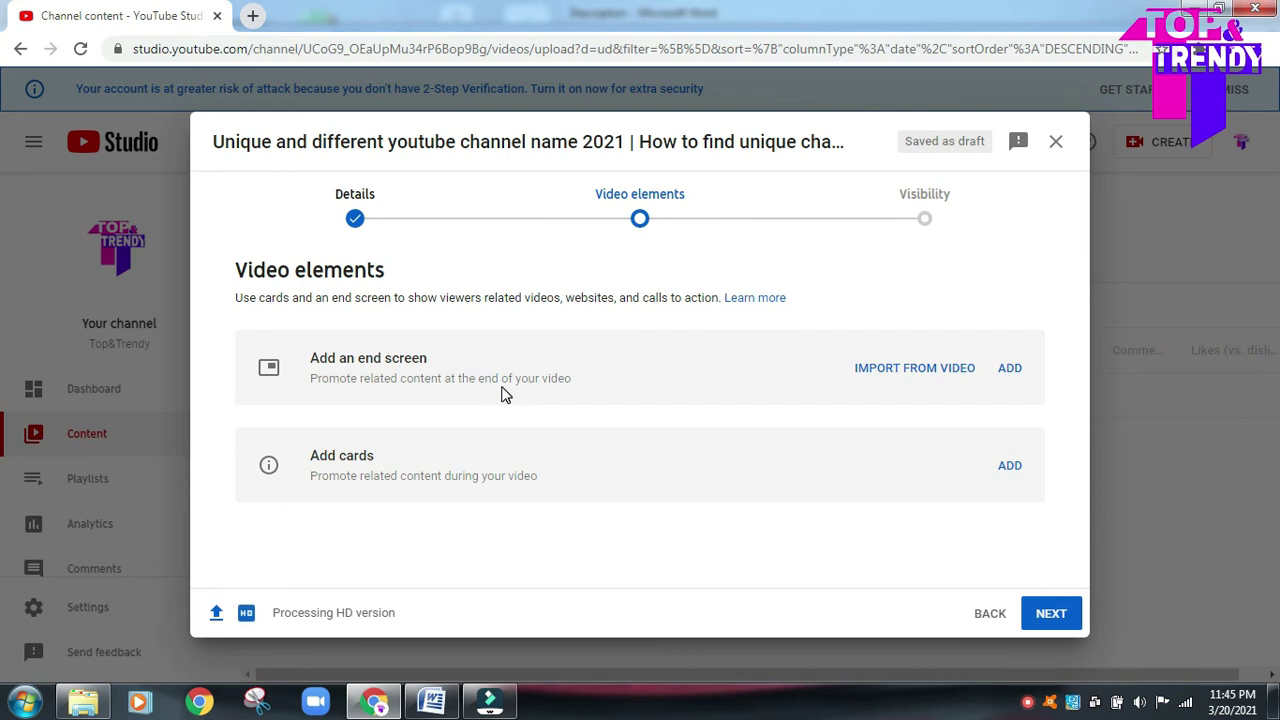
{"action": "left_click", "coordinate": [1010, 369]}
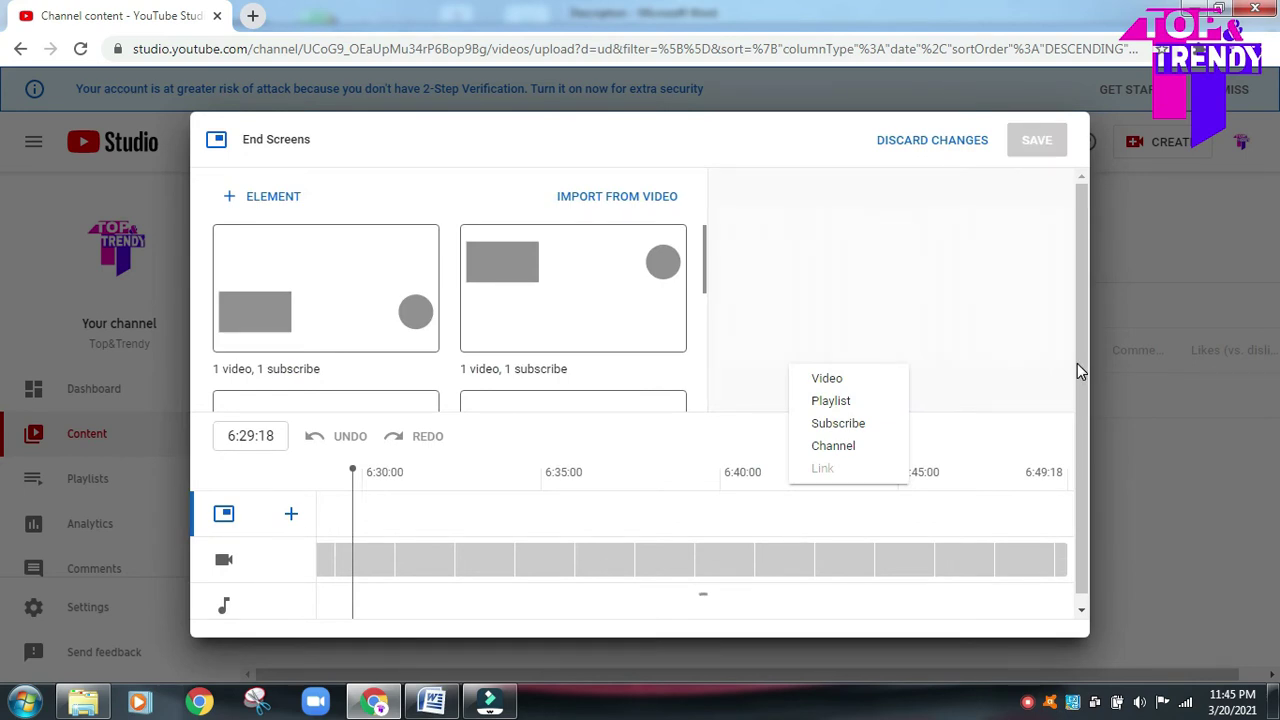
Apply the "1 video, 1 subscribe" template next to "Import from latest video" to the end screen and dismiss the Windows color scheme prompt.
{"action": "left_click", "coordinate": [1081, 335]}
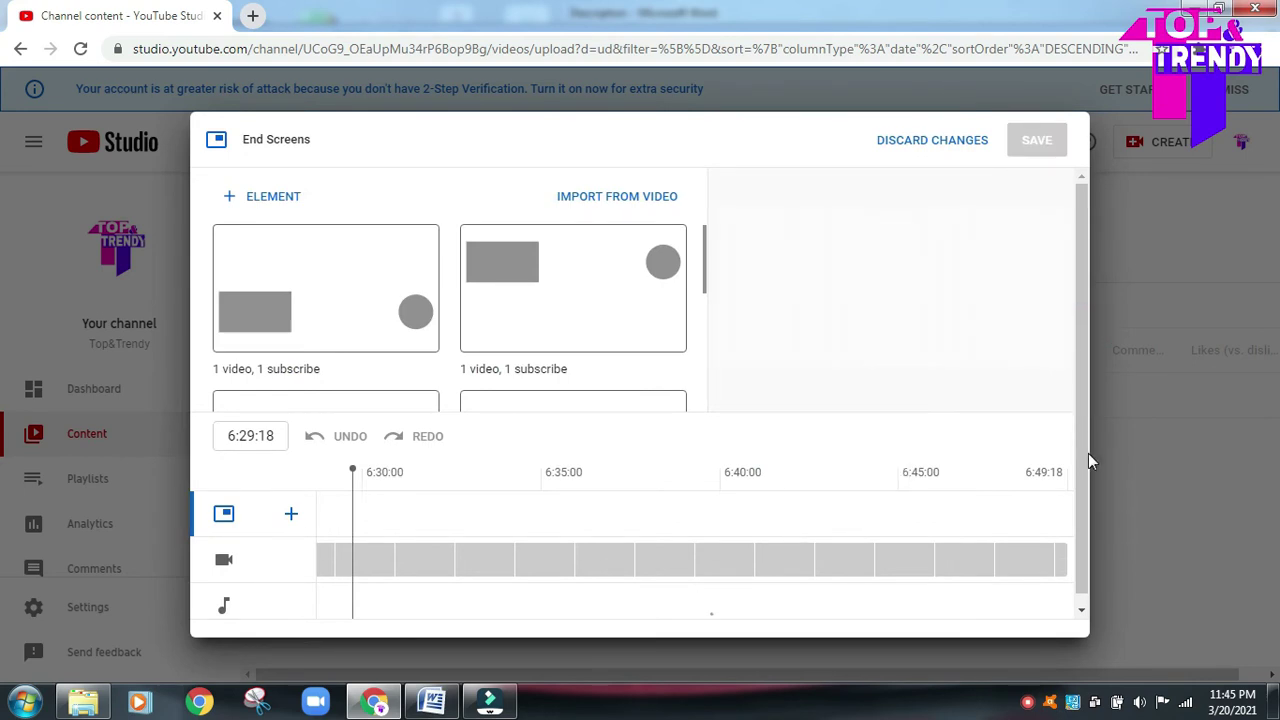
{"action": "left_click", "coordinate": [1083, 426]}
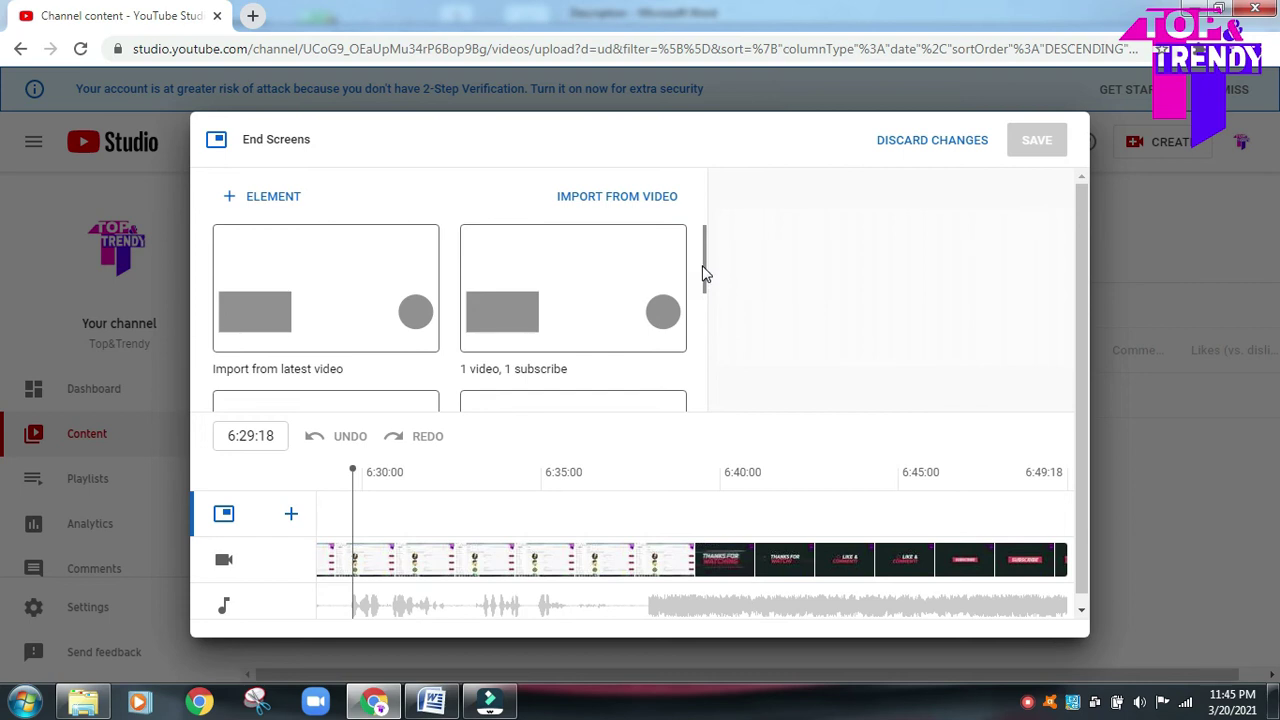
{"action": "mouse_move", "coordinate": [705, 270]}
{"action": "left_mouse_down"}
{"action": "mouse_move", "coordinate": [708, 340]}
{"action": "mouse_move", "coordinate": [705, 270]}
{"action": "left_mouse_up"}
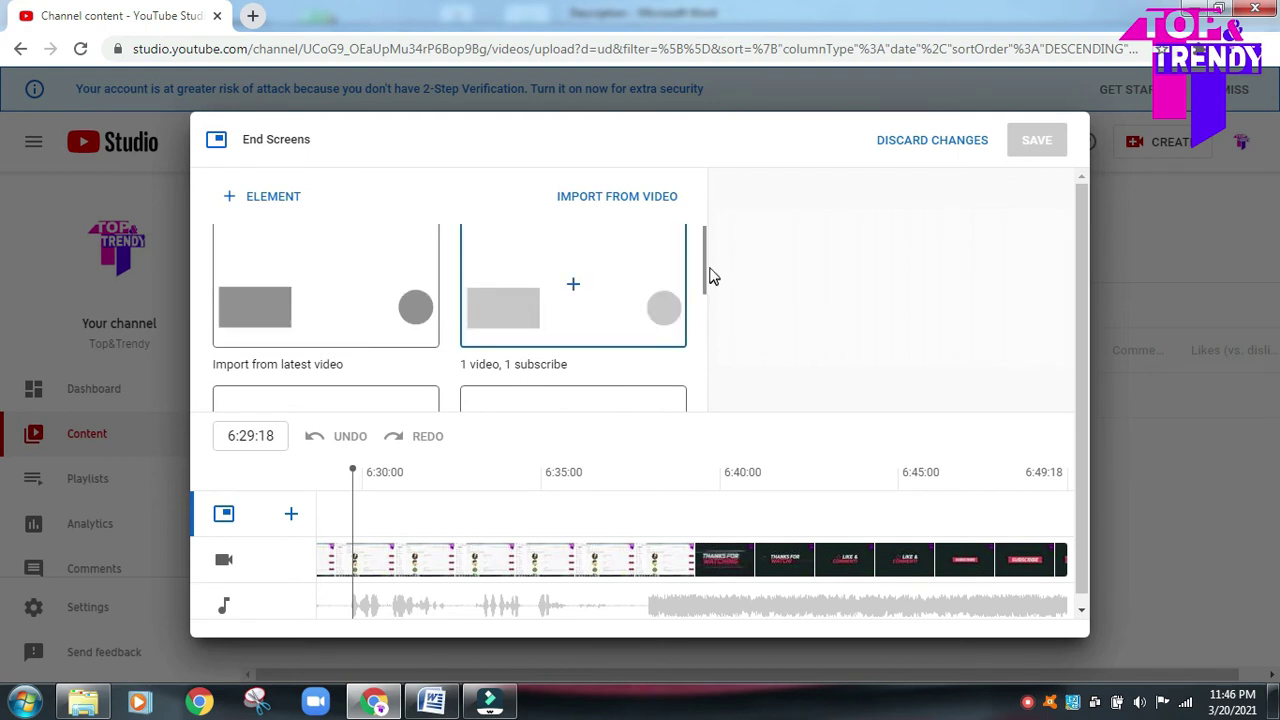
{"action": "left_click_drag", "start_coordinate": [705, 270], "coordinate": [709, 314]}
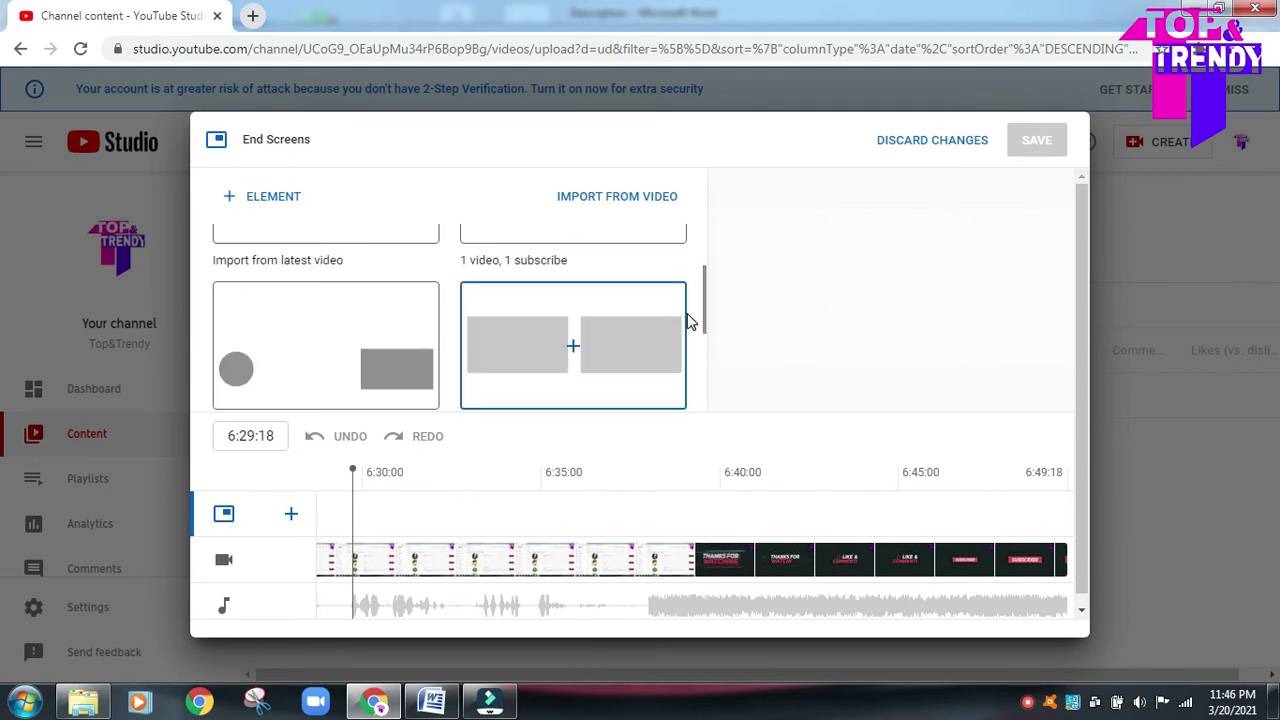
{"action": "left_click_drag", "start_coordinate": [706, 317], "coordinate": [683, 342]}
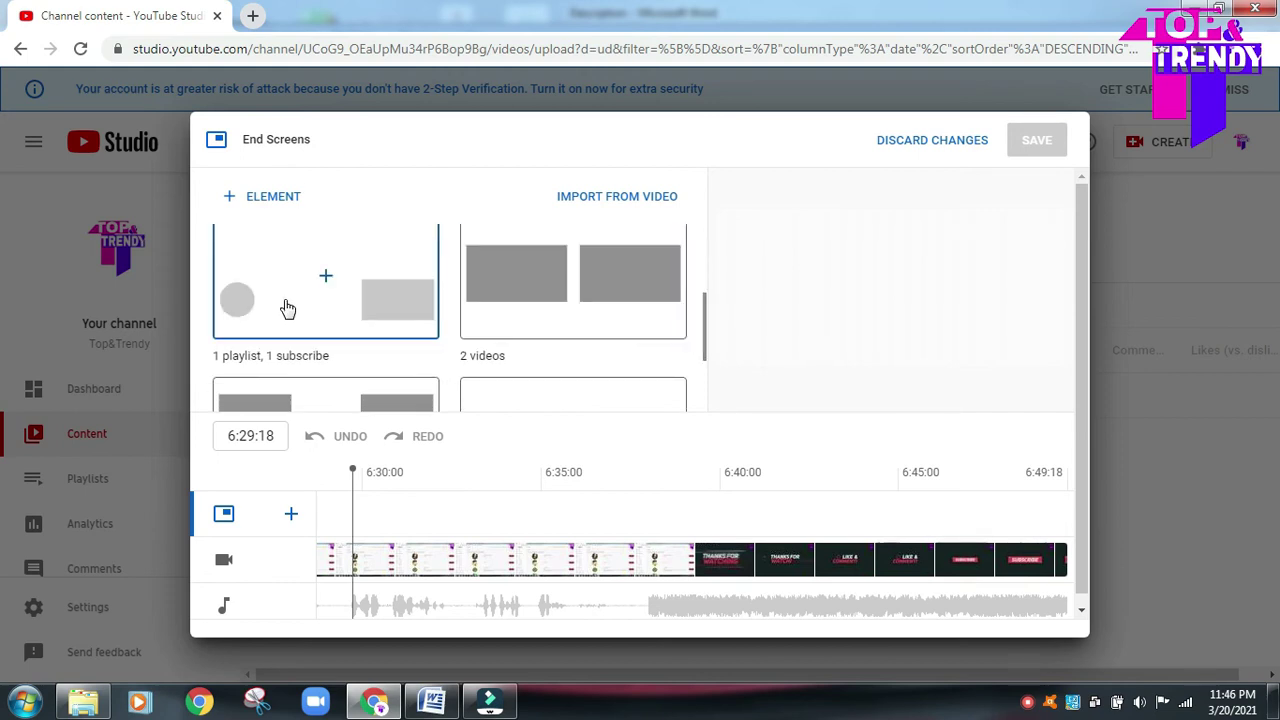
{"action": "left_click", "coordinate": [706, 324]}
{"action": "left_click_drag", "start_coordinate": [706, 324], "coordinate": [705, 229]}
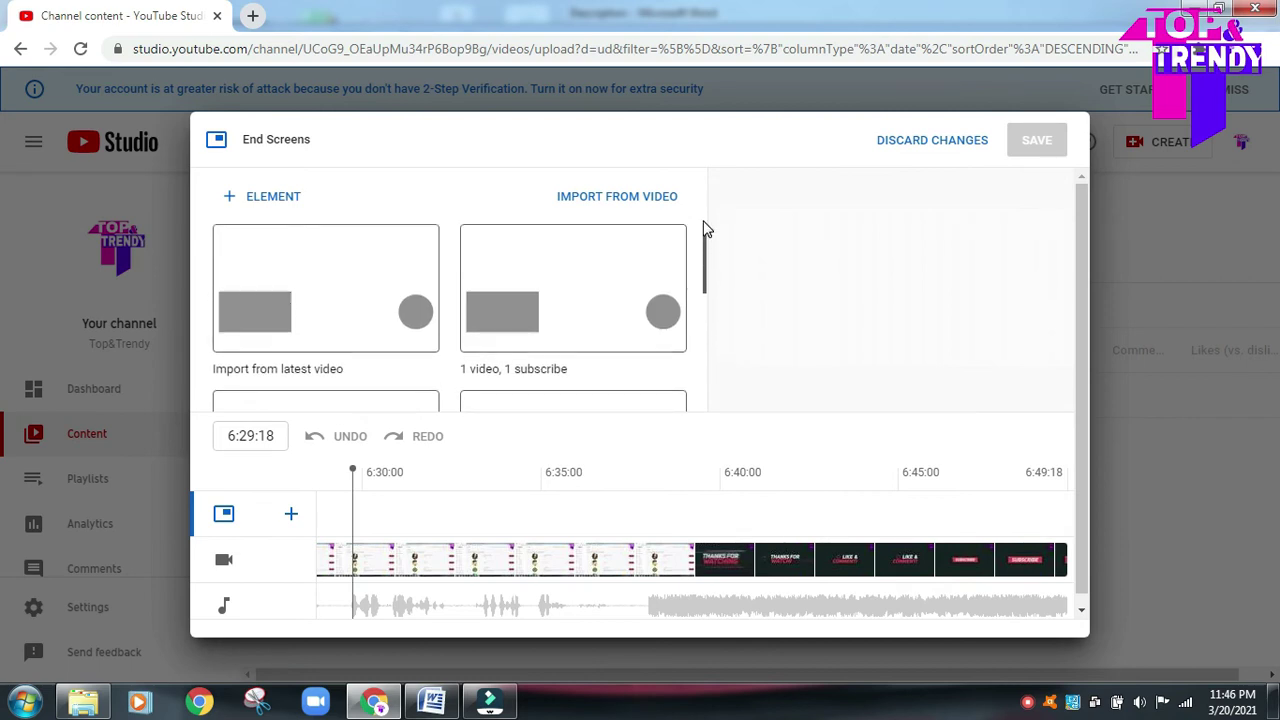
{"action": "left_click", "coordinate": [578, 310]}
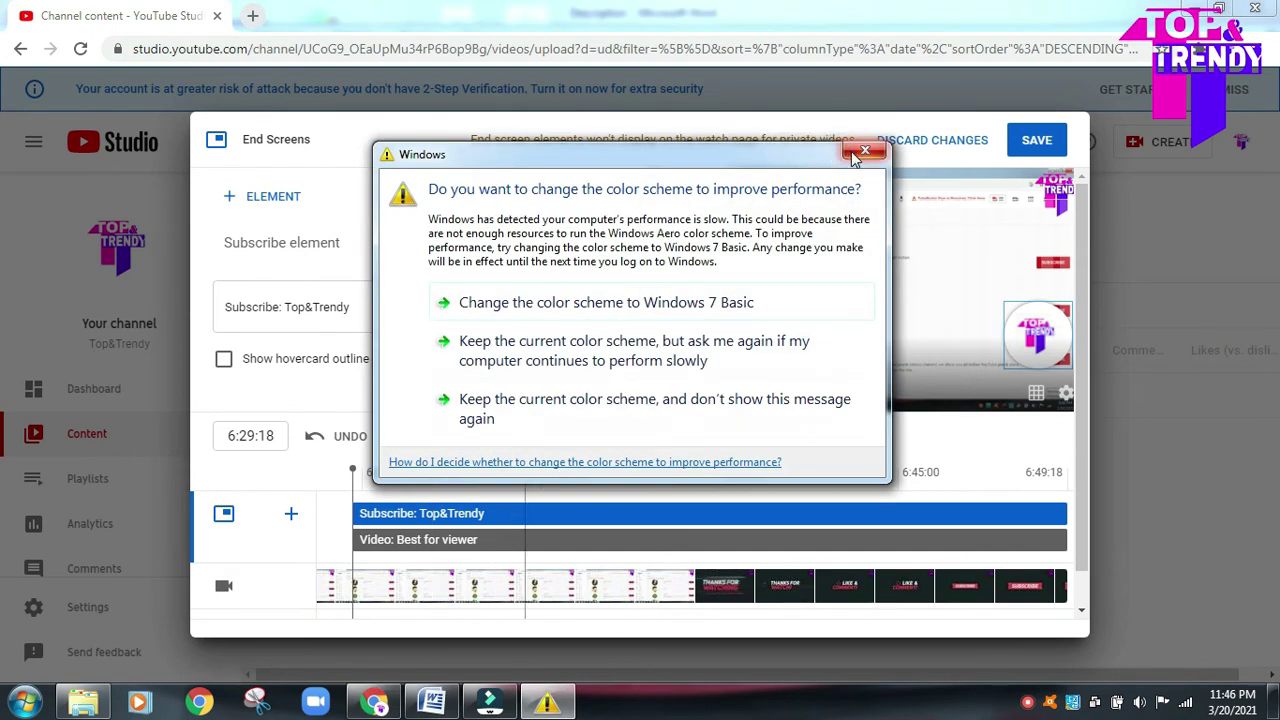
{"action": "left_click", "coordinate": [864, 151]}
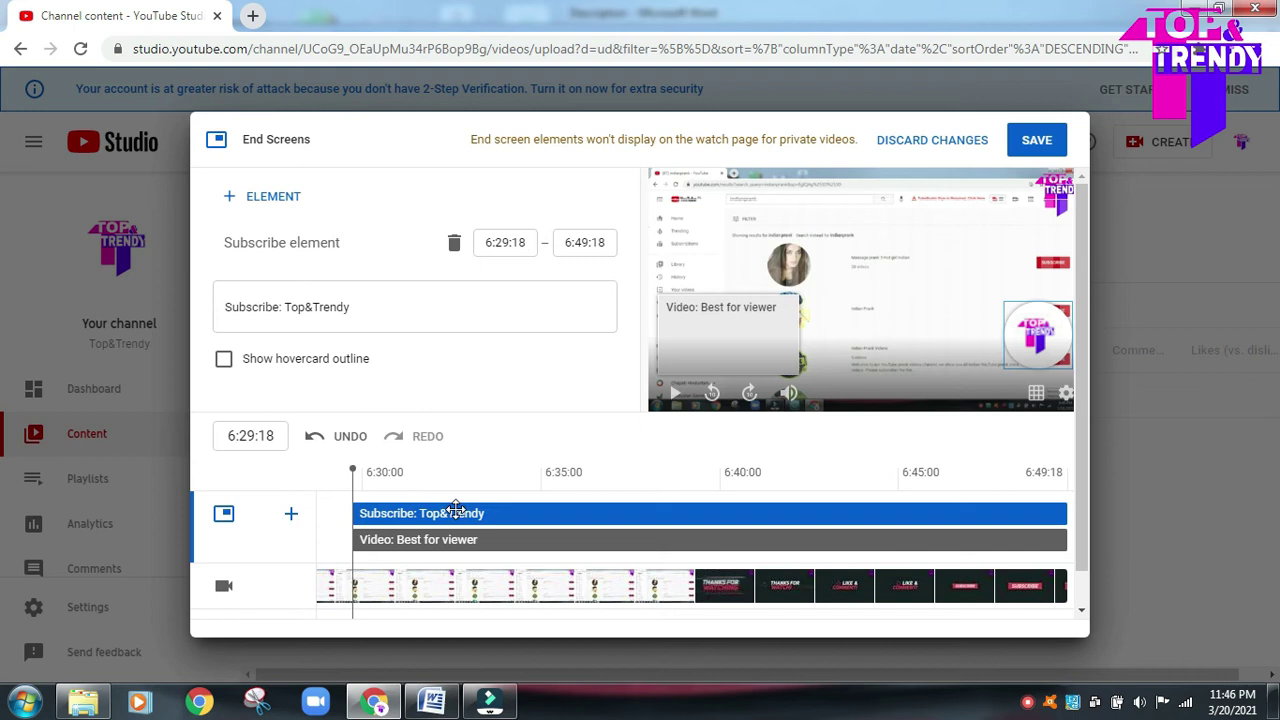
Set the start time of the end screen's Subscribe element to 6:40:20.
{"action": "left_click", "coordinate": [480, 512]}
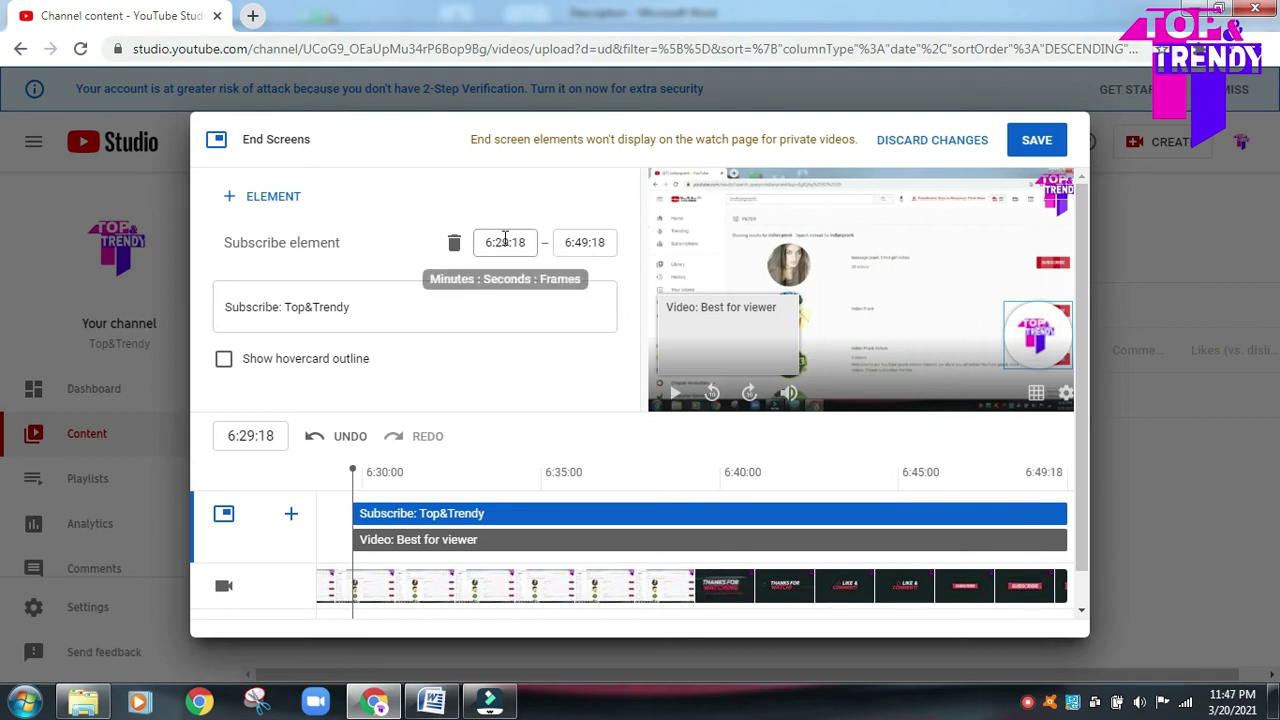
{"action": "left_click", "coordinate": [507, 241]}
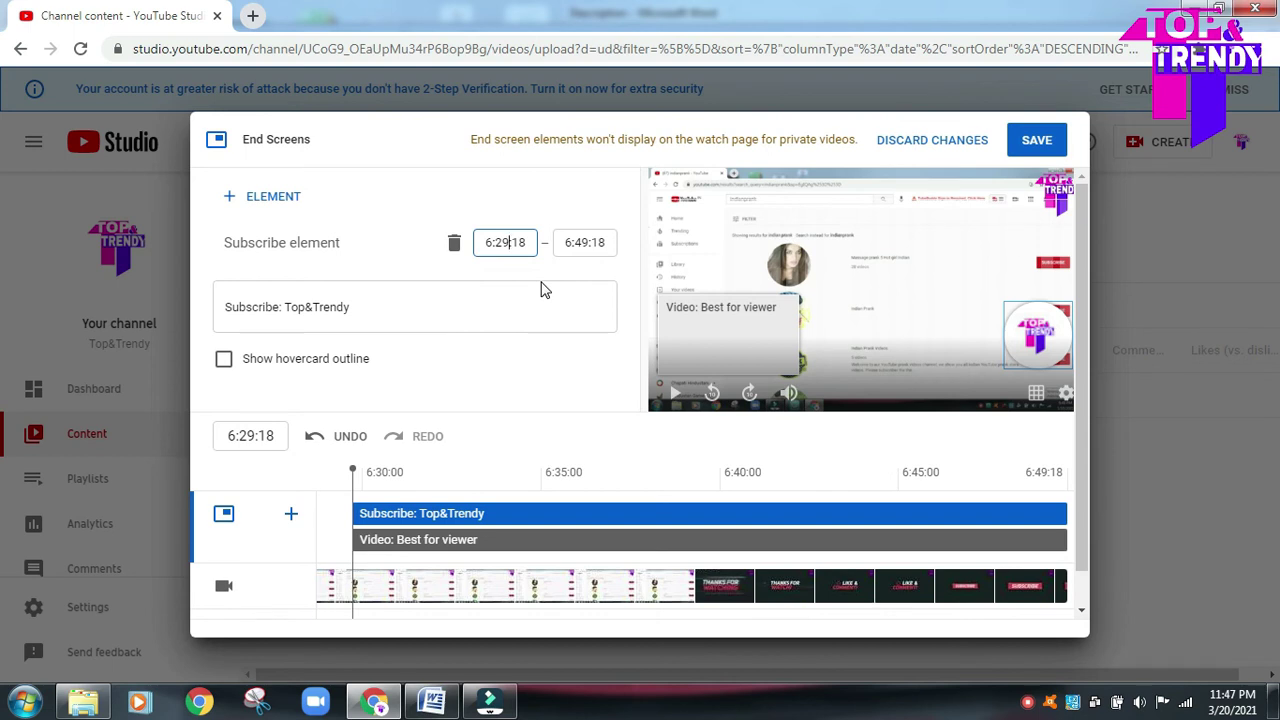
{"action": "key", "text": "BackSpace"}
{"action": "type", "text": "40:20"}
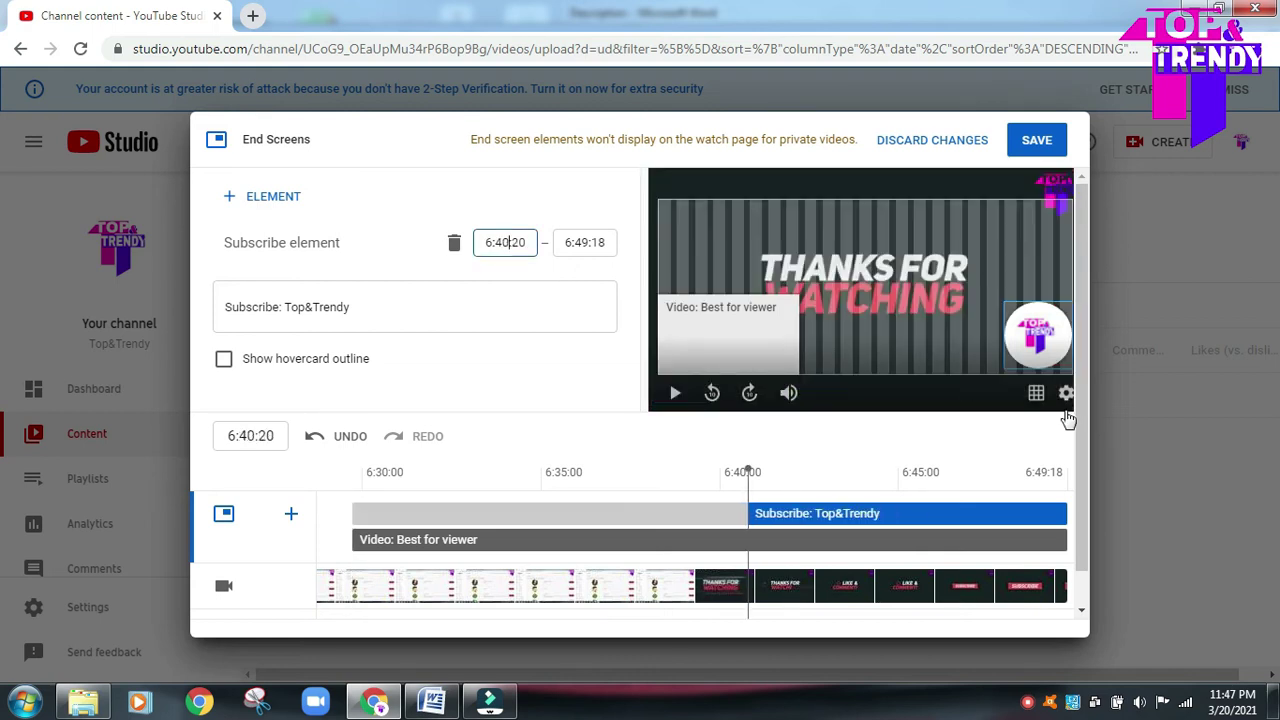
Make the end screen's video element feature a specific video, the channel's Hernix 38C Pro Acoustic Guitar unboxing.
{"action": "mouse_move", "coordinate": [1084, 434]}
{"action": "left_mouse_down"}
{"action": "mouse_move", "coordinate": [1086, 485]}
{"action": "mouse_move", "coordinate": [1087, 458]}
{"action": "left_mouse_up"}
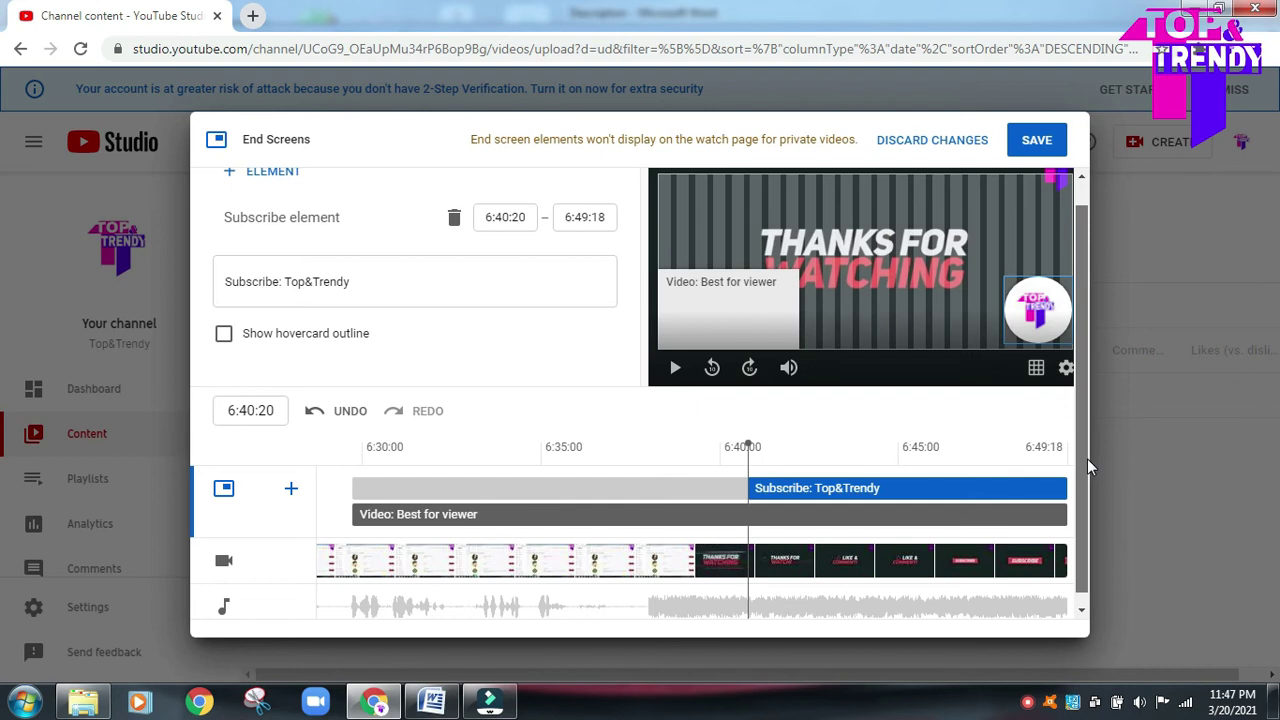
{"action": "mouse_move", "coordinate": [1087, 457]}
{"action": "left_mouse_down"}
{"action": "mouse_move", "coordinate": [1088, 444]}
{"action": "mouse_move", "coordinate": [1090, 470]}
{"action": "left_mouse_up"}
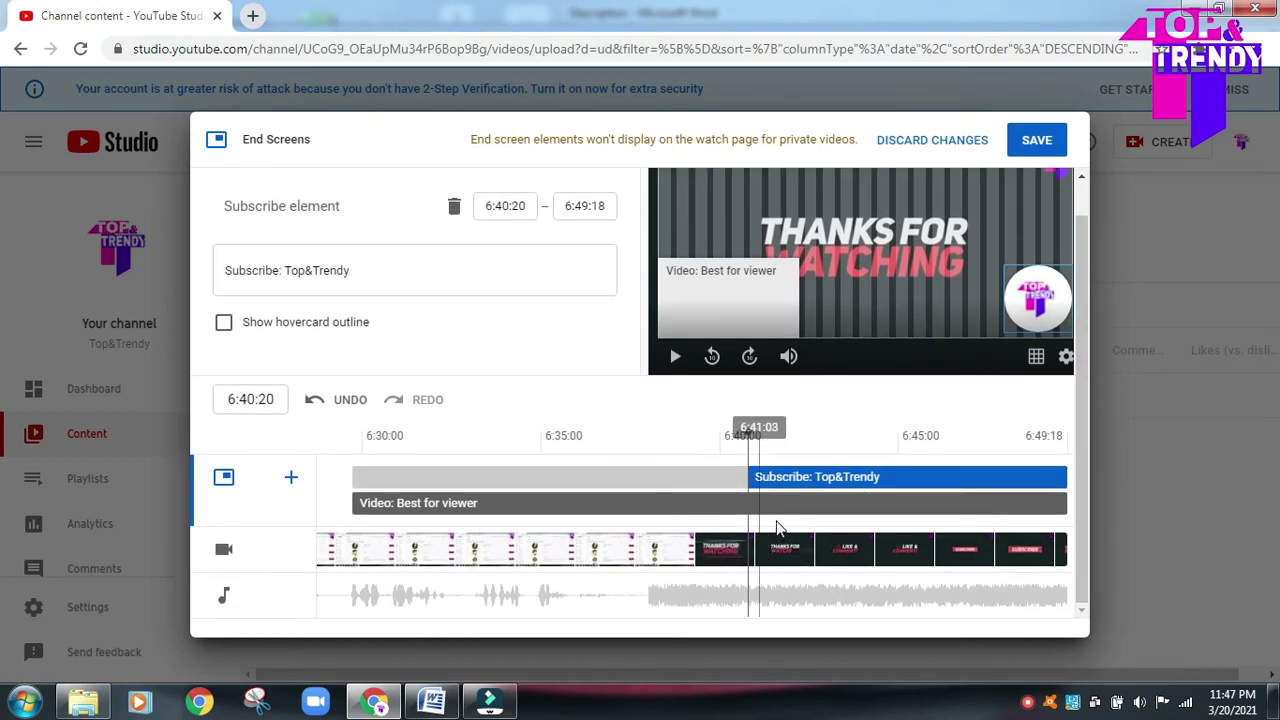
{"action": "left_click", "coordinate": [758, 508]}
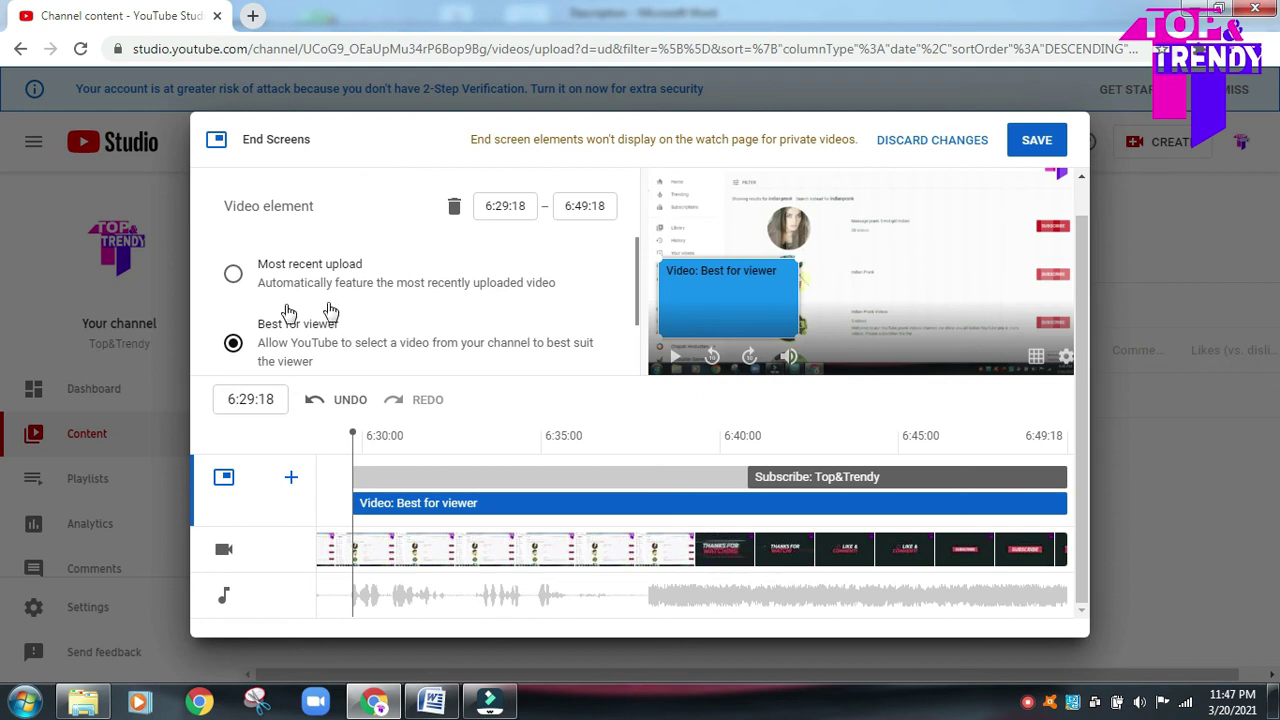
{"action": "left_click", "coordinate": [637, 298]}
{"action": "scroll", "coordinate": [637, 298], "scroll_direction": "down", "scroll_amount": 1}
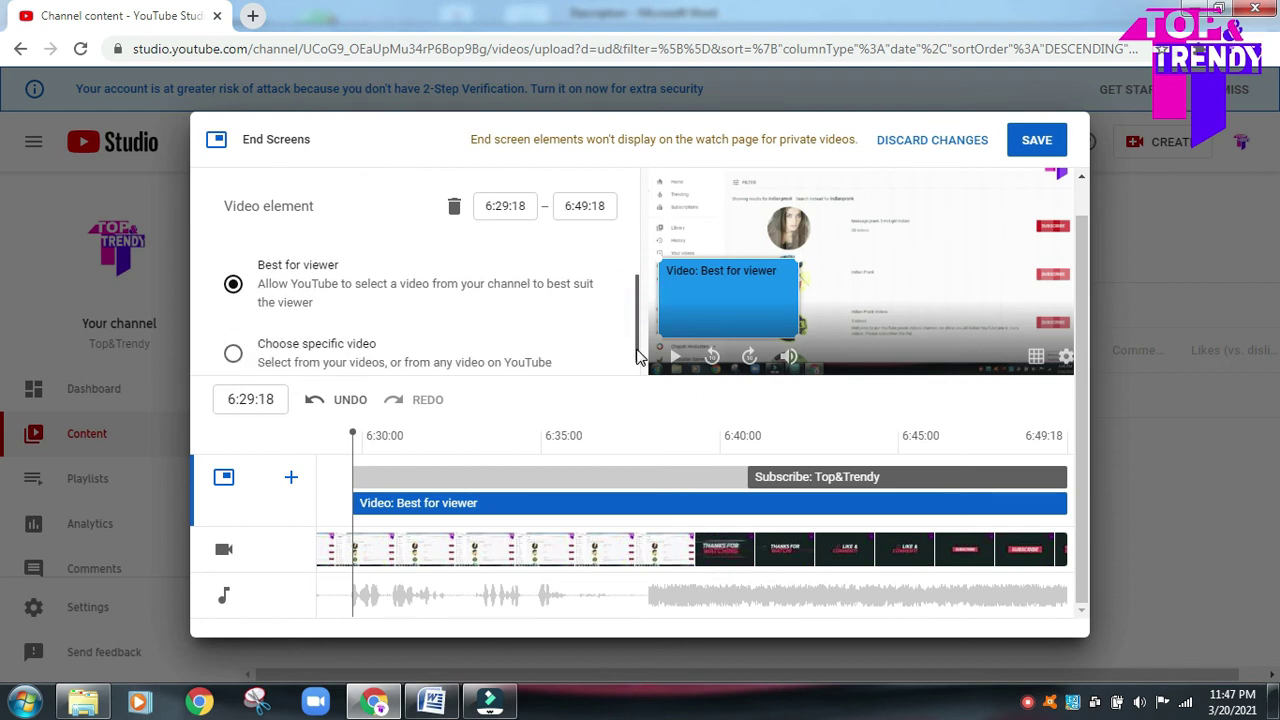
{"action": "left_click", "coordinate": [257, 348]}
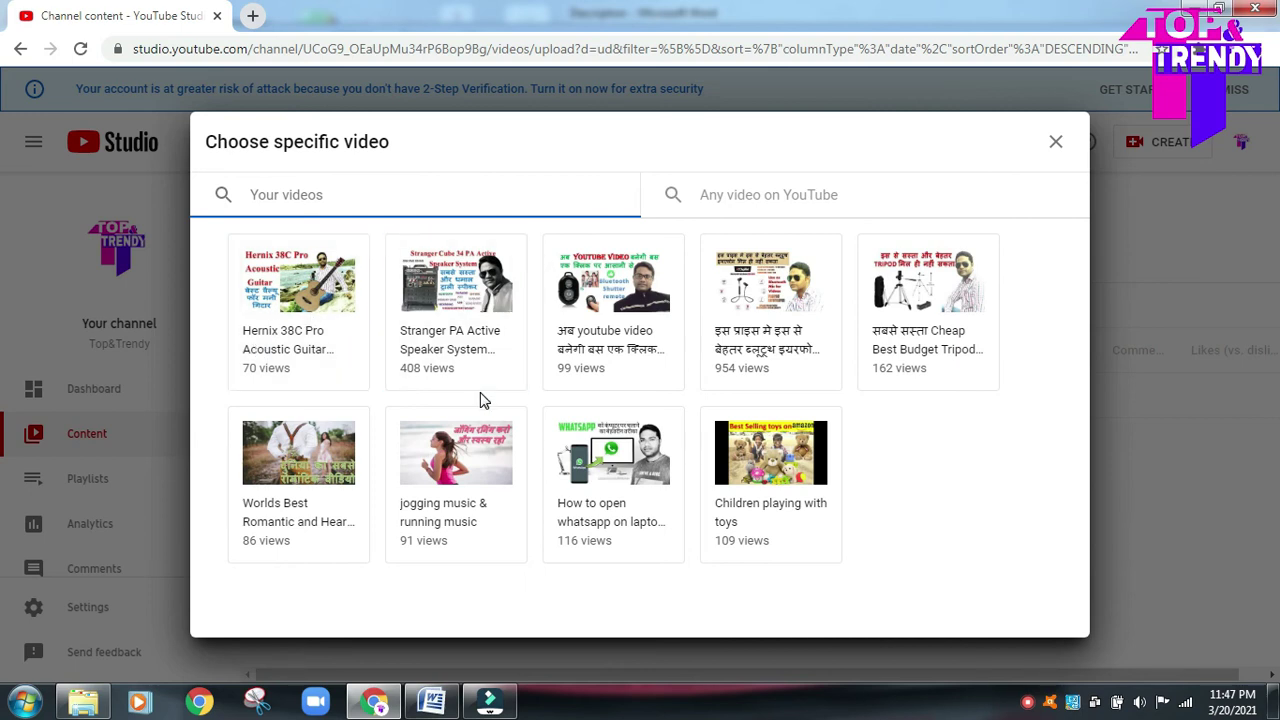
{"action": "left_click", "coordinate": [289, 316]}
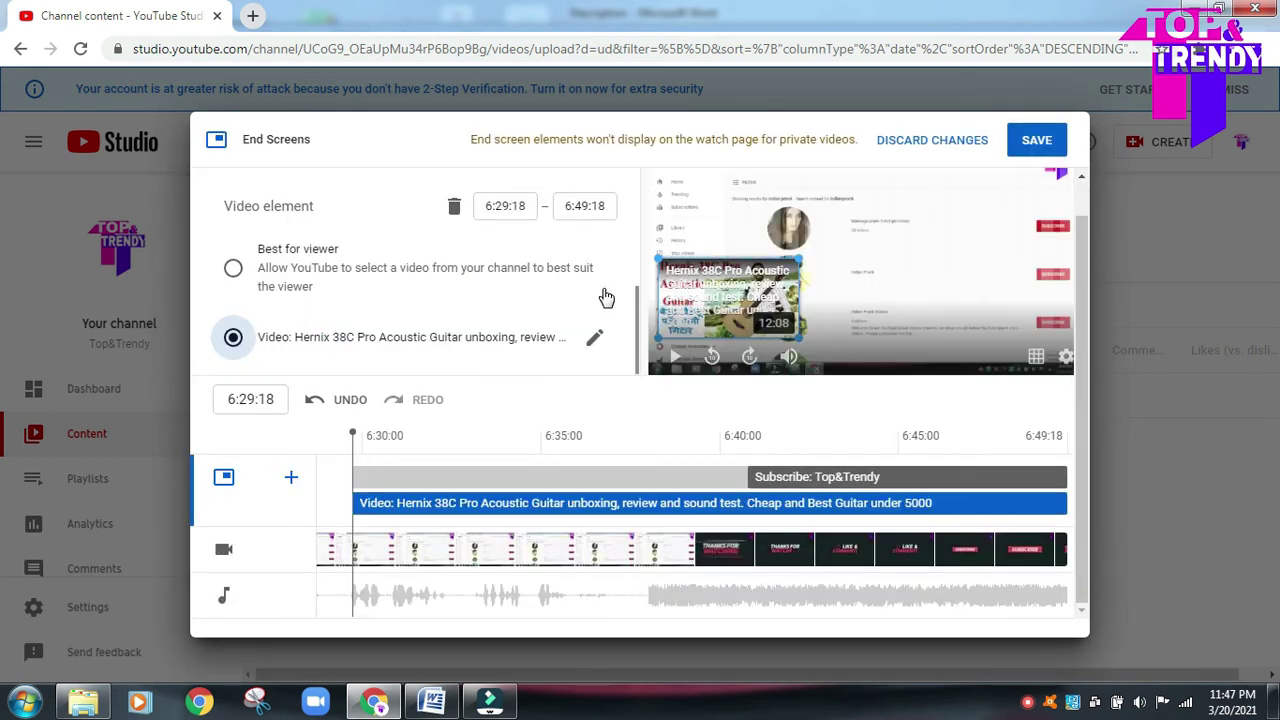
Set the video element's start time to 6:40:20 and save the end screen.
{"action": "double_click", "coordinate": [500, 206]}
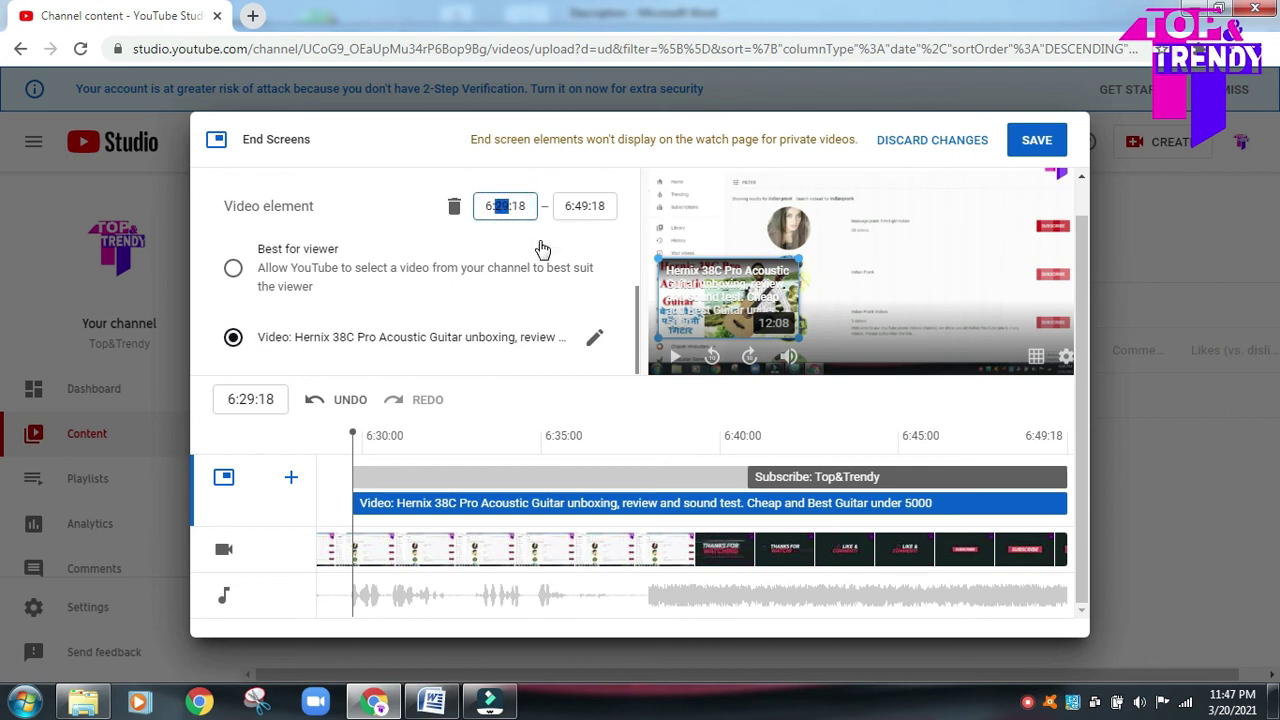
{"action": "type", "text": "742"}
{"action": "left_click", "coordinate": [489, 205]}
{"action": "key", "text": "BackSpace"}
{"action": "type", "text": "6"}
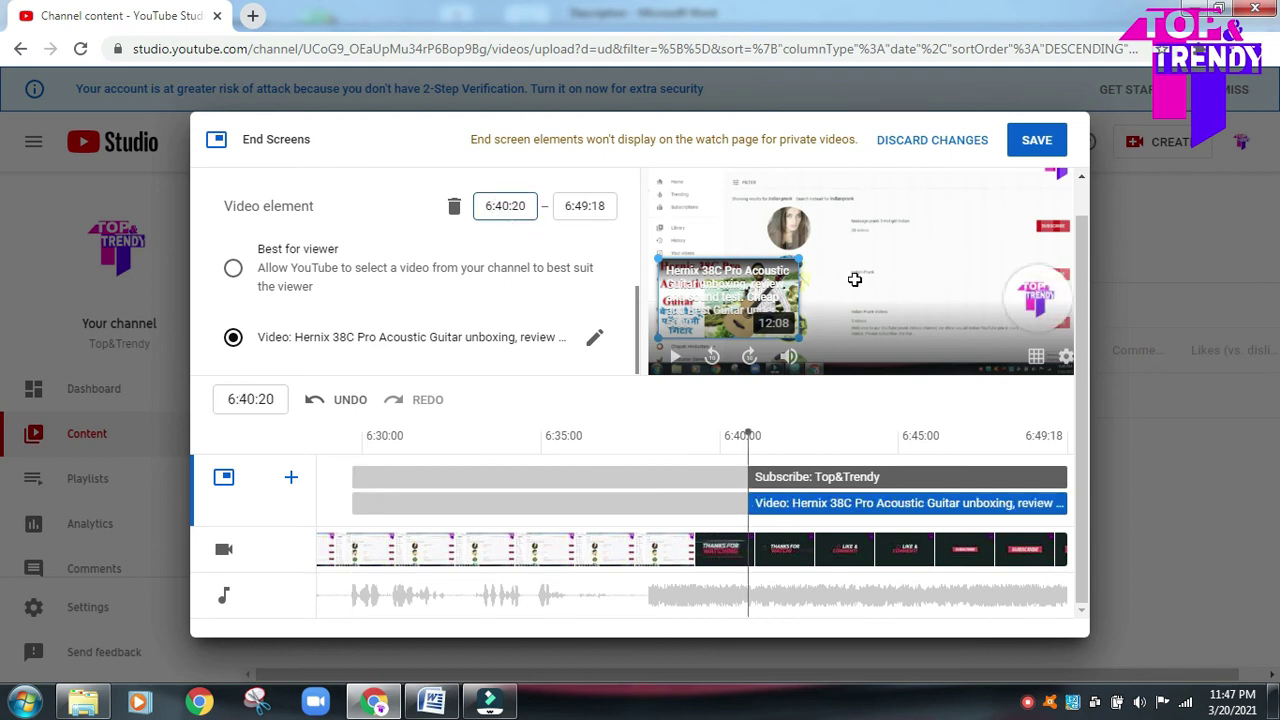
{"action": "left_click_drag", "start_coordinate": [1088, 408], "coordinate": [1084, 453]}
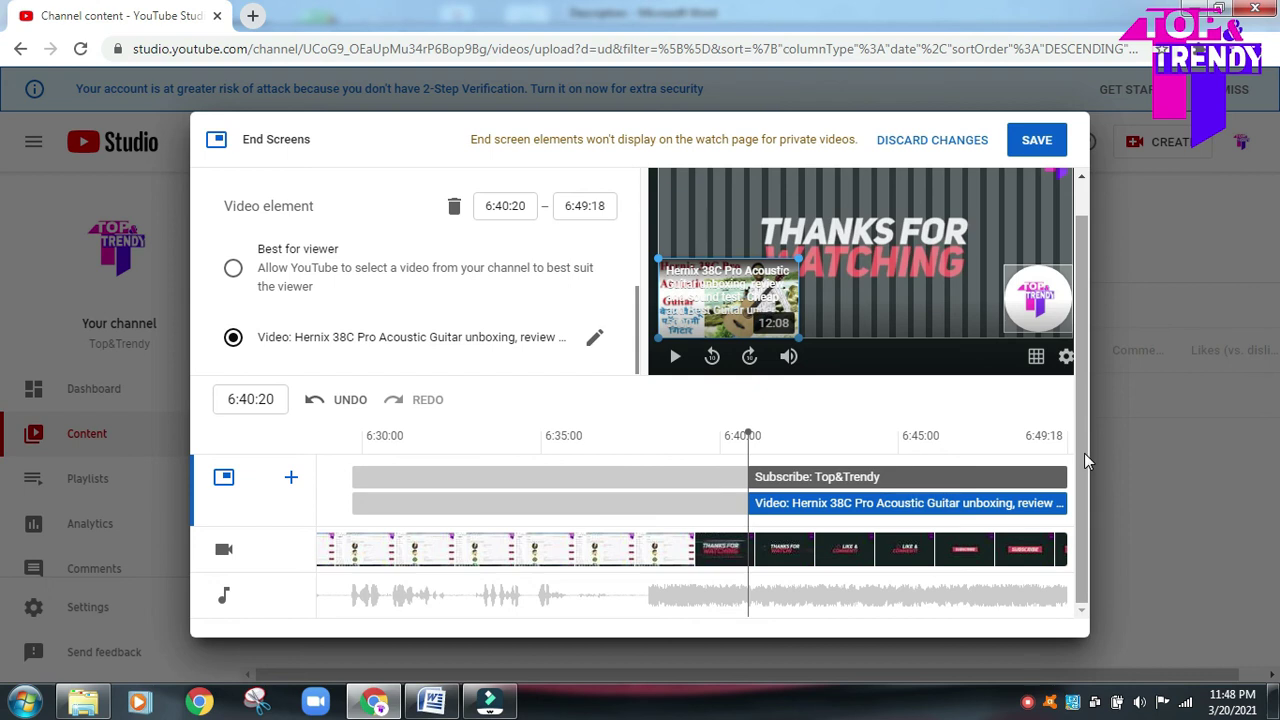
{"action": "left_click", "coordinate": [1045, 152]}
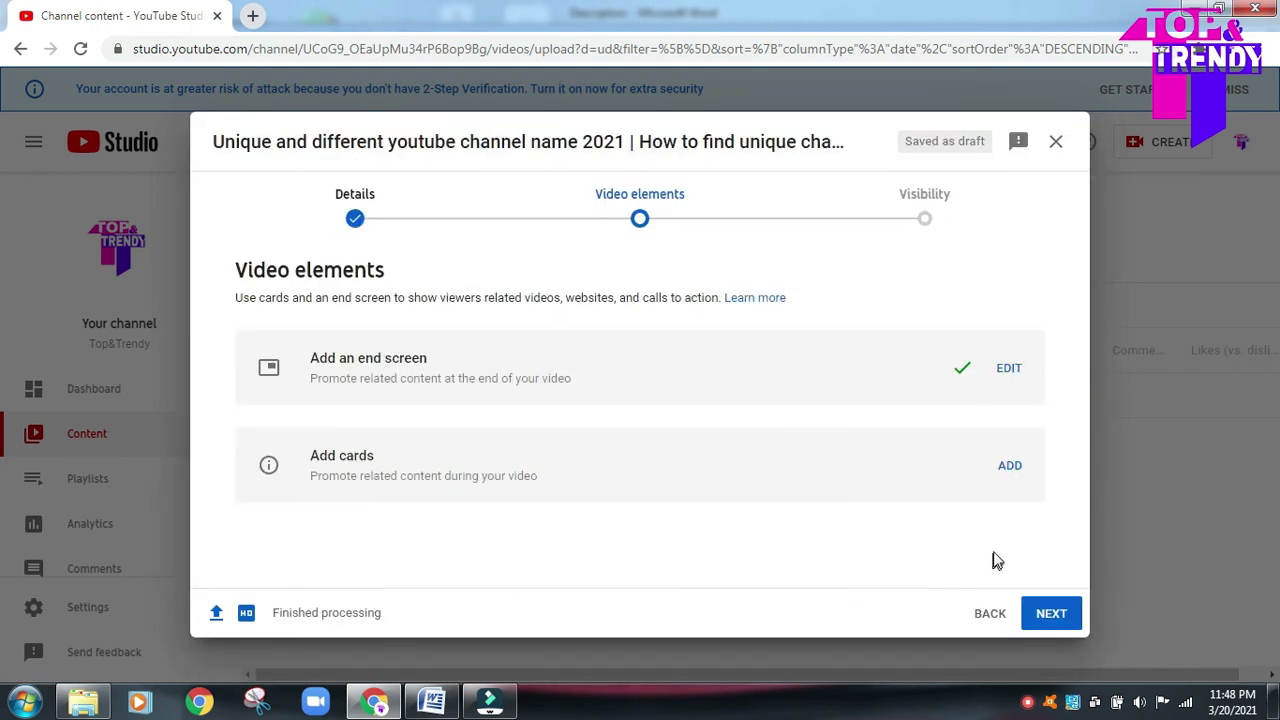
Continue to the visibility stage, review its options and publish the video as Public.
{"action": "left_click", "coordinate": [1060, 622]}
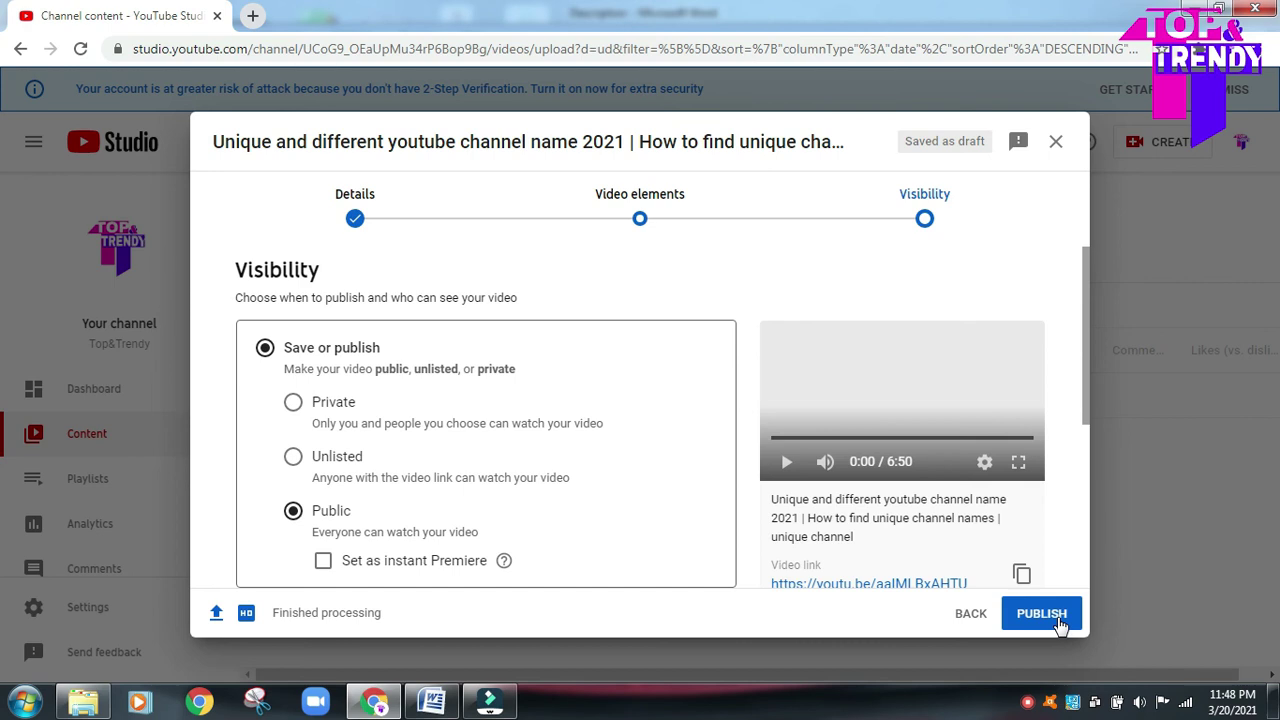
{"action": "left_click", "coordinate": [1088, 373]}
{"action": "left_click_drag", "start_coordinate": [1088, 373], "coordinate": [1095, 417]}
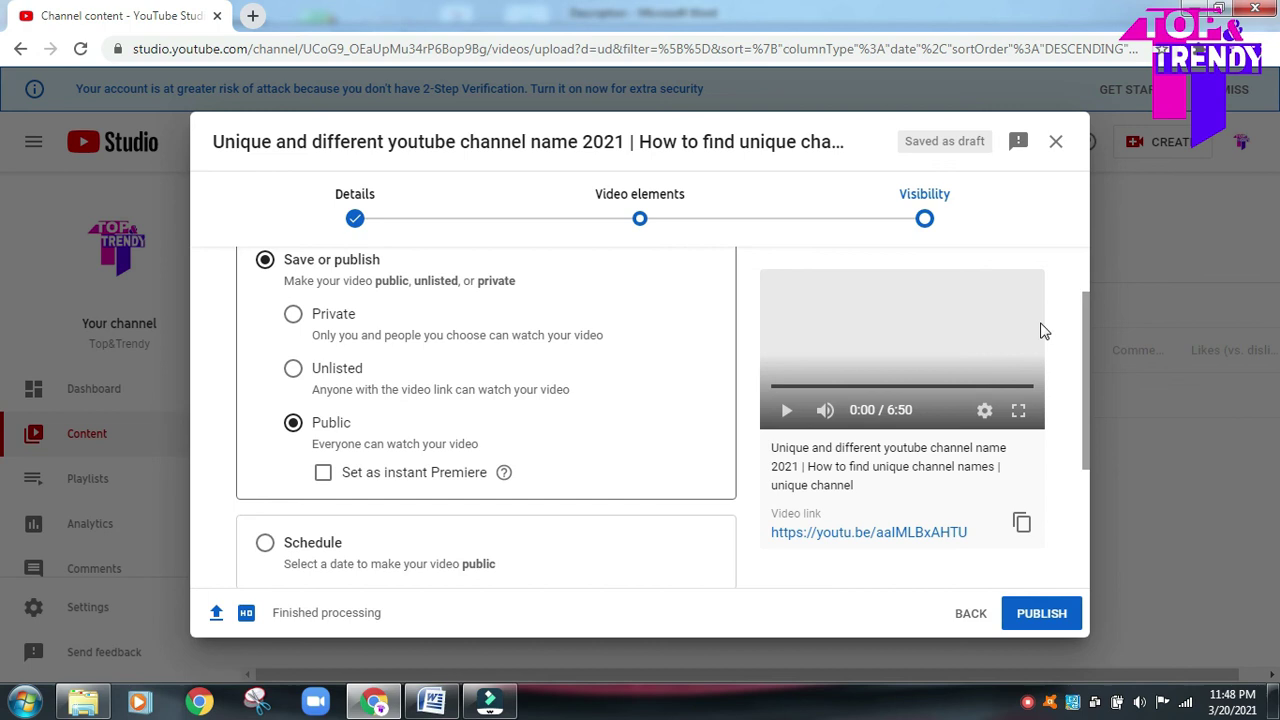
{"action": "left_click_drag", "start_coordinate": [1086, 403], "coordinate": [1098, 533]}
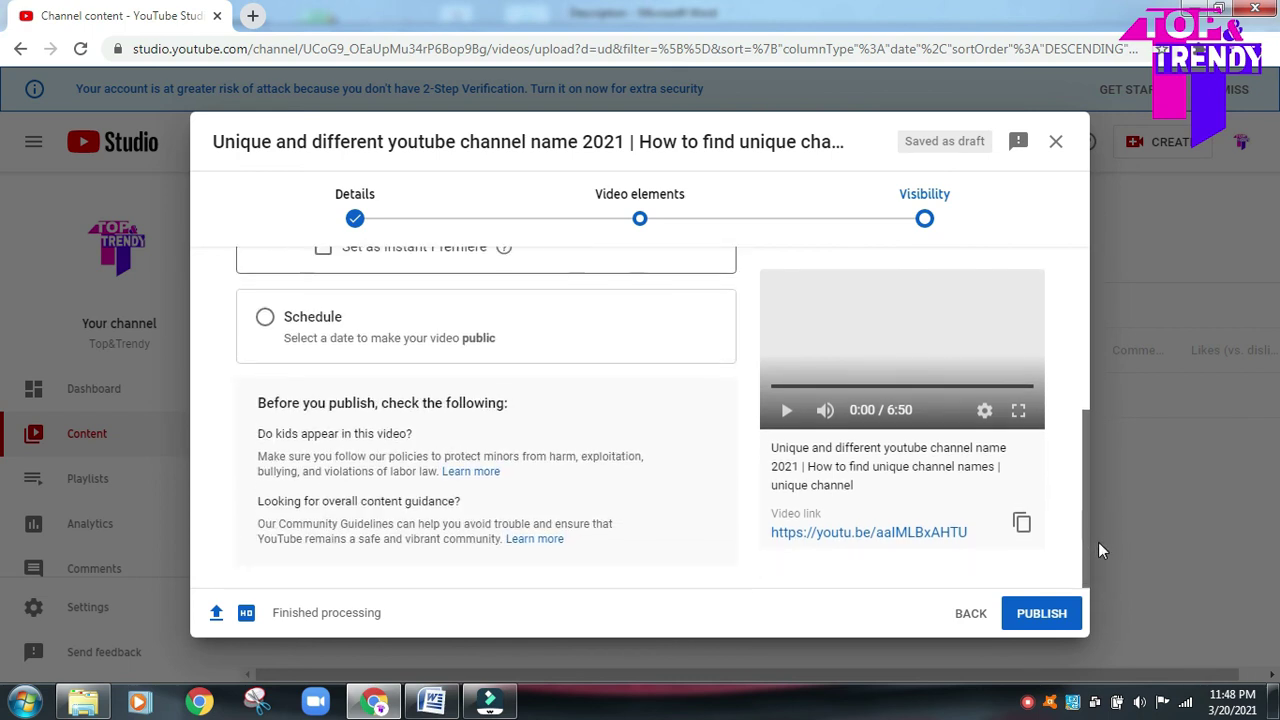
{"action": "left_click", "coordinate": [1042, 620]}
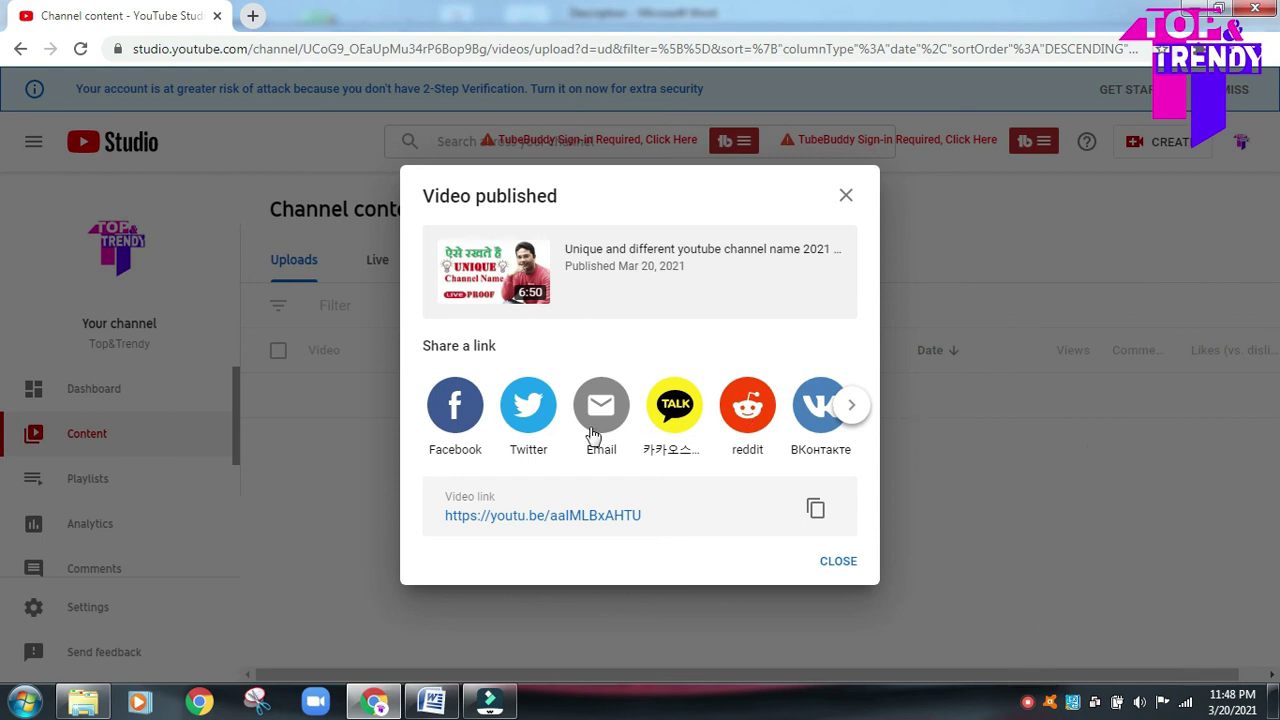
Share the published video to the Facebook News Feed with the text "Best video to find unique channel names for new utube channel", and close the publishing confirmation.
{"action": "left_click", "coordinate": [457, 410]}
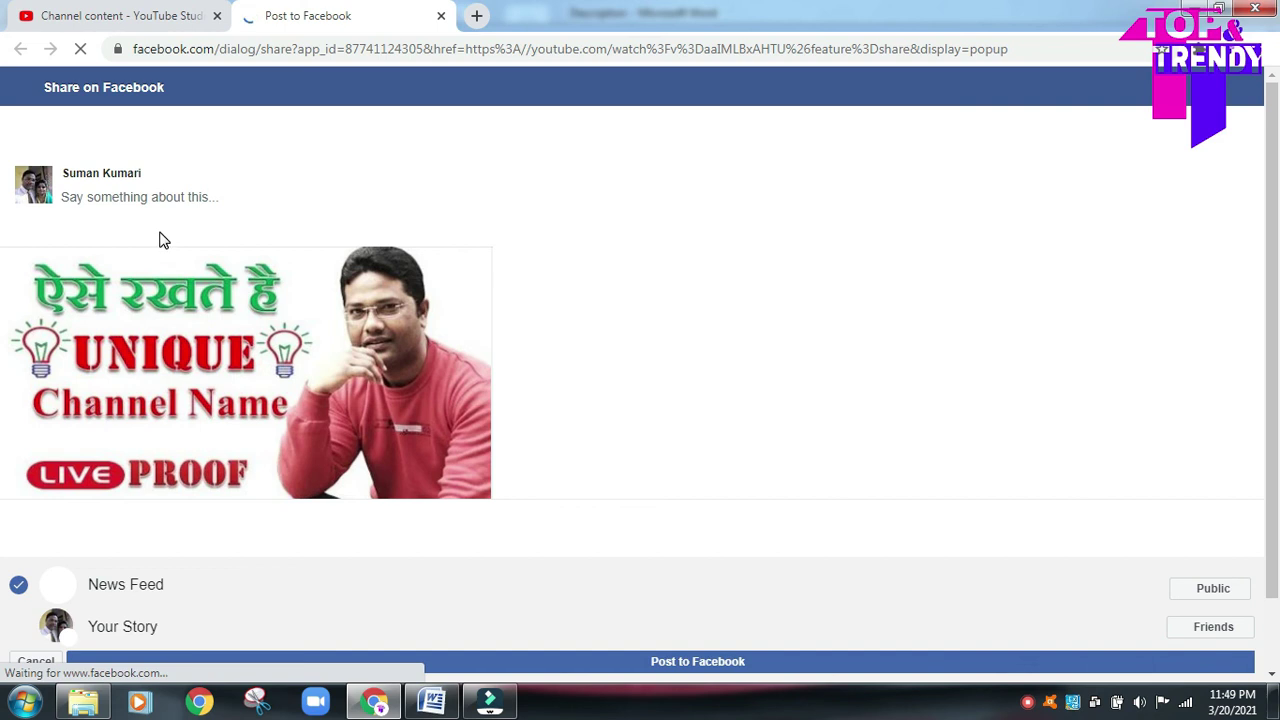
{"action": "left_click", "coordinate": [68, 195]}
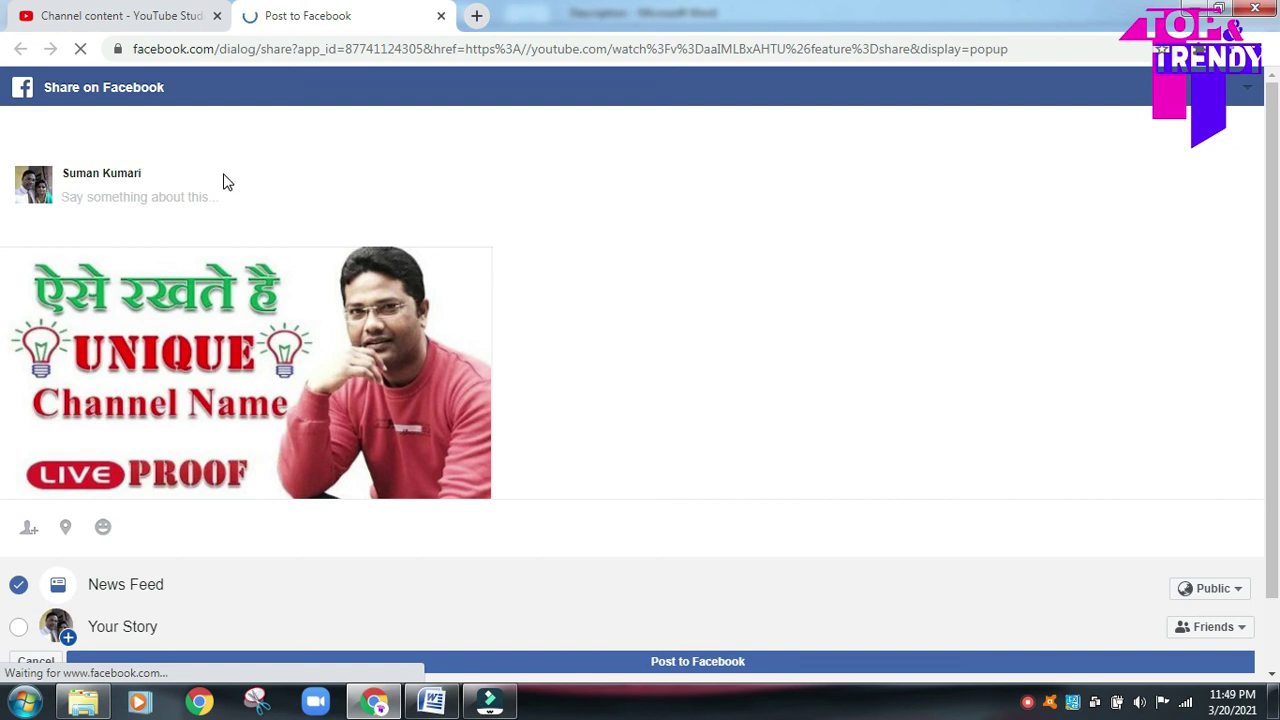
{"action": "type", "text": "Best video to find unique channel names for new utube channel"}
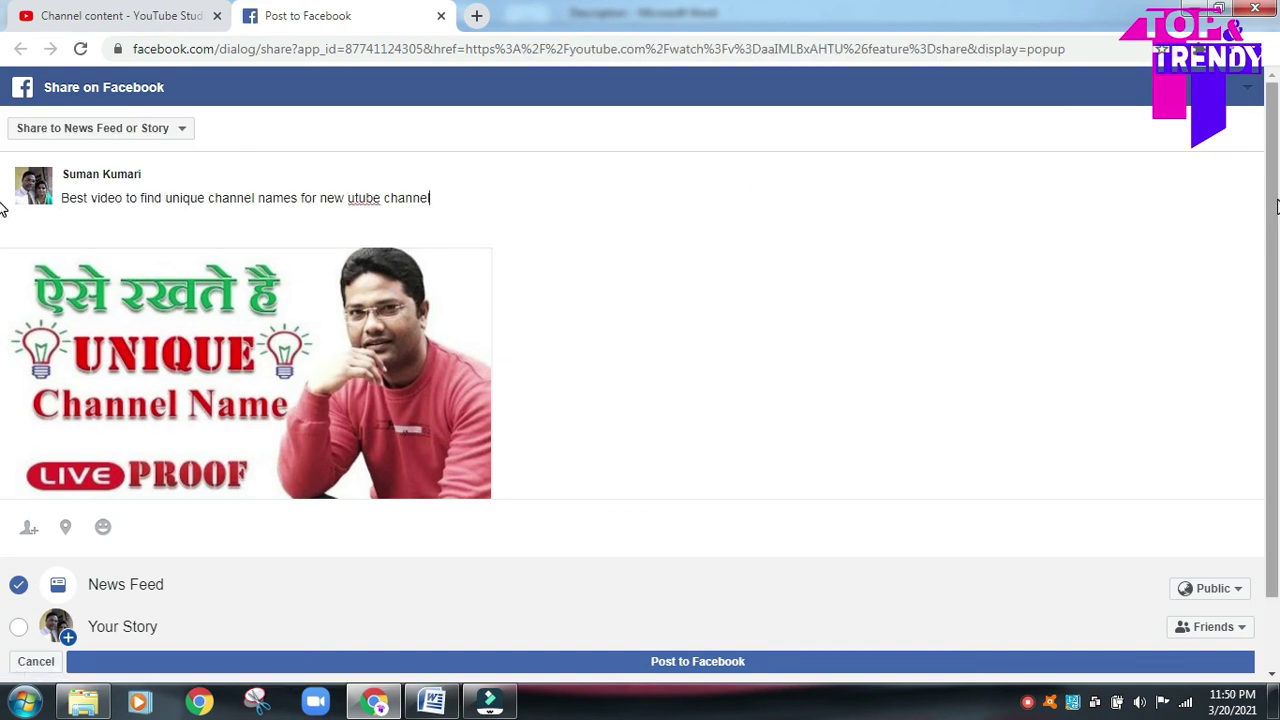
{"action": "scroll", "coordinate": [1276, 195], "scroll_direction": "down", "scroll_amount": 1}
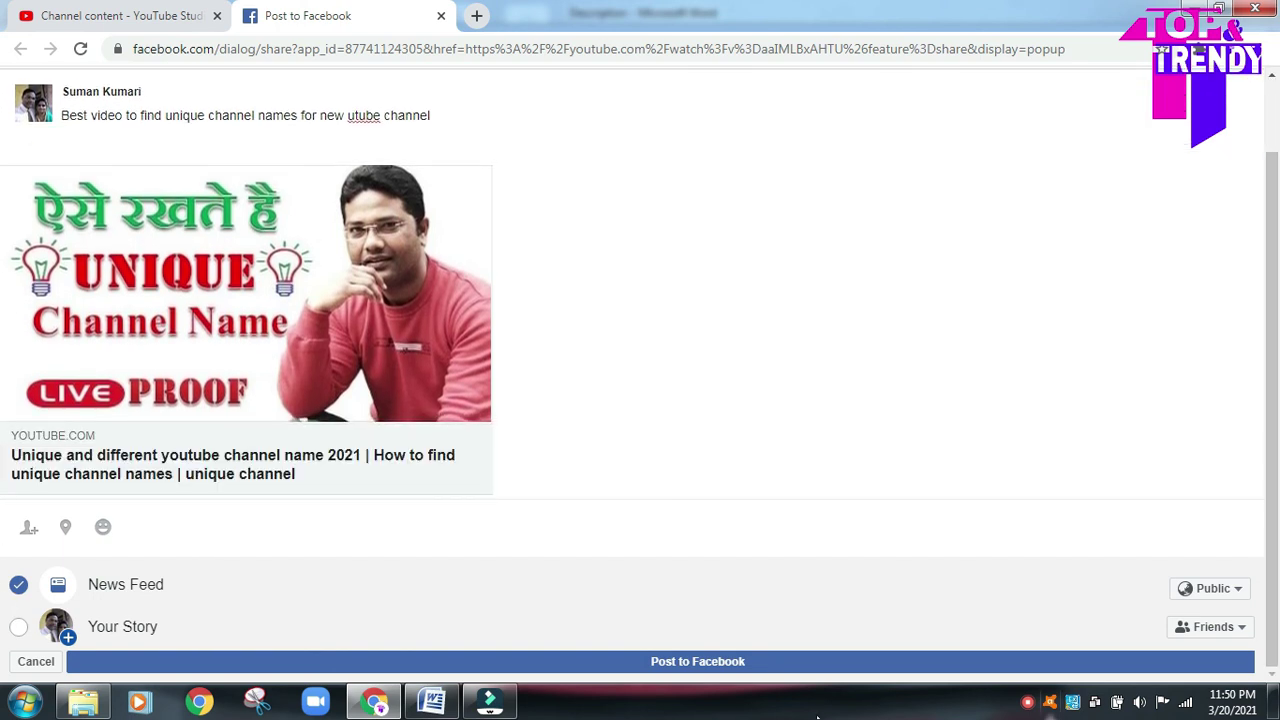
{"action": "left_click", "coordinate": [663, 662]}
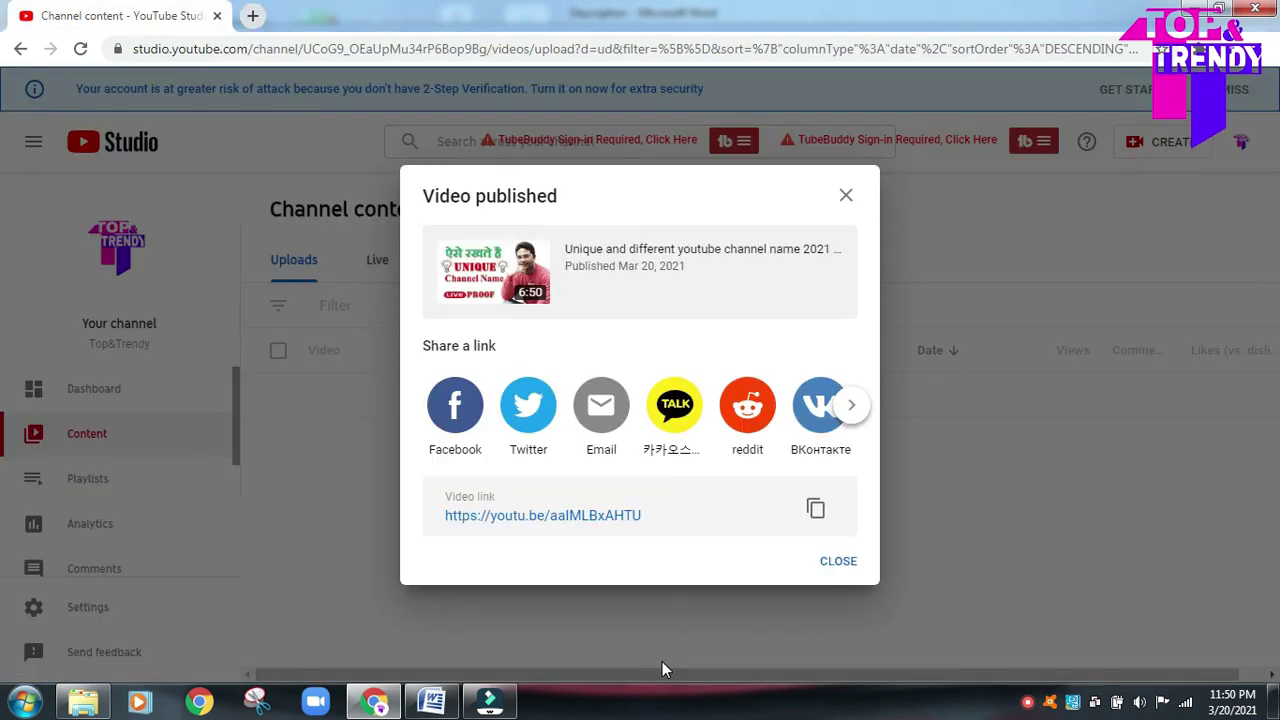
{"action": "left_click", "coordinate": [838, 566]}
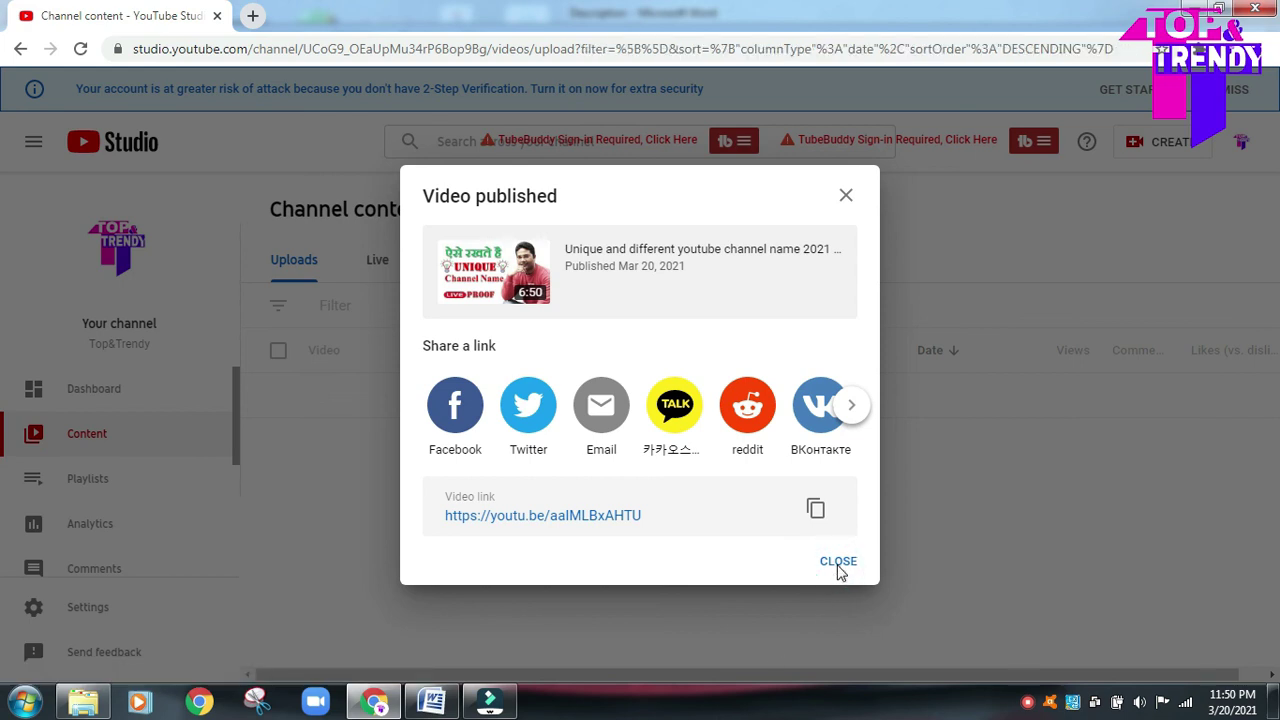
{"action": "left_click", "coordinate": [838, 566]}
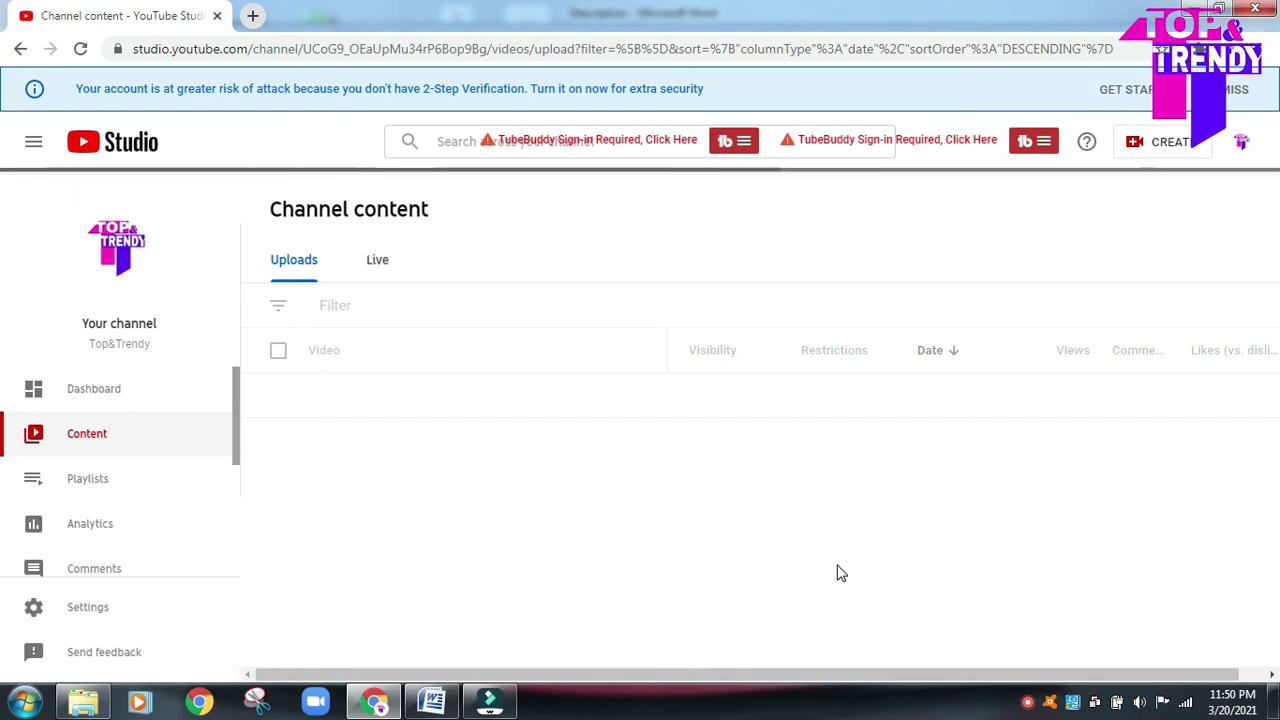